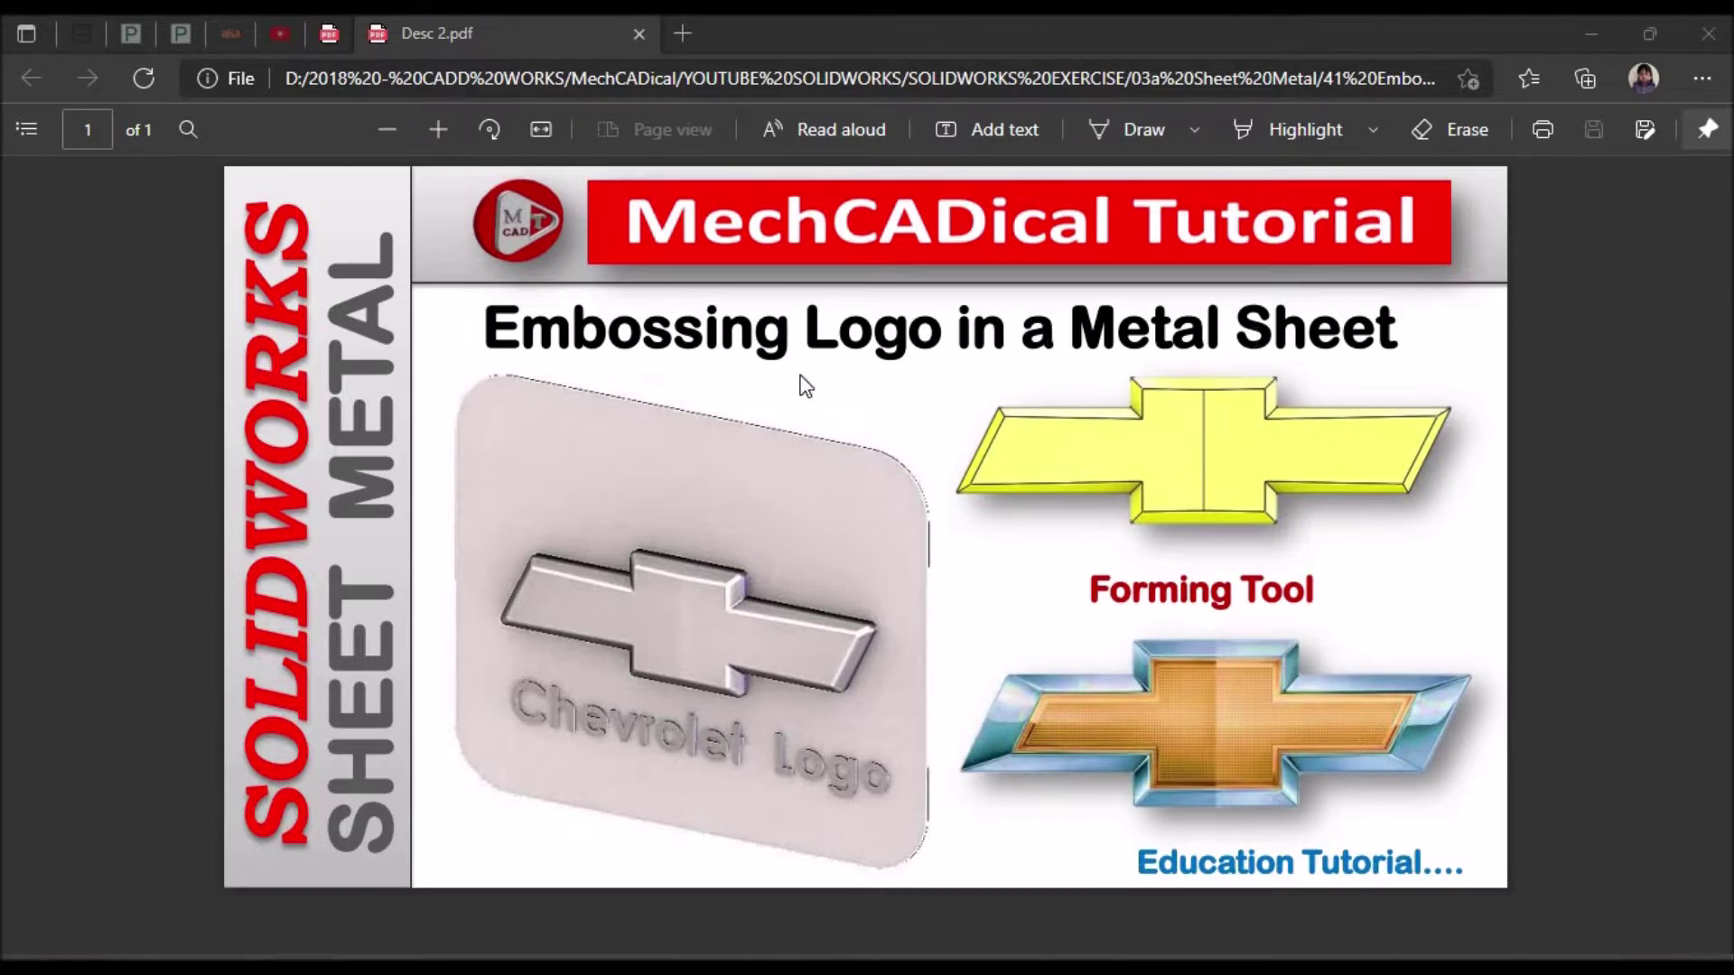
Check the PDF sheet on embossing letters, switch to SOLIDWORKS and examine the embossed BOARD ROOM C - 204 nameplate from several angles.
click(336, 33)
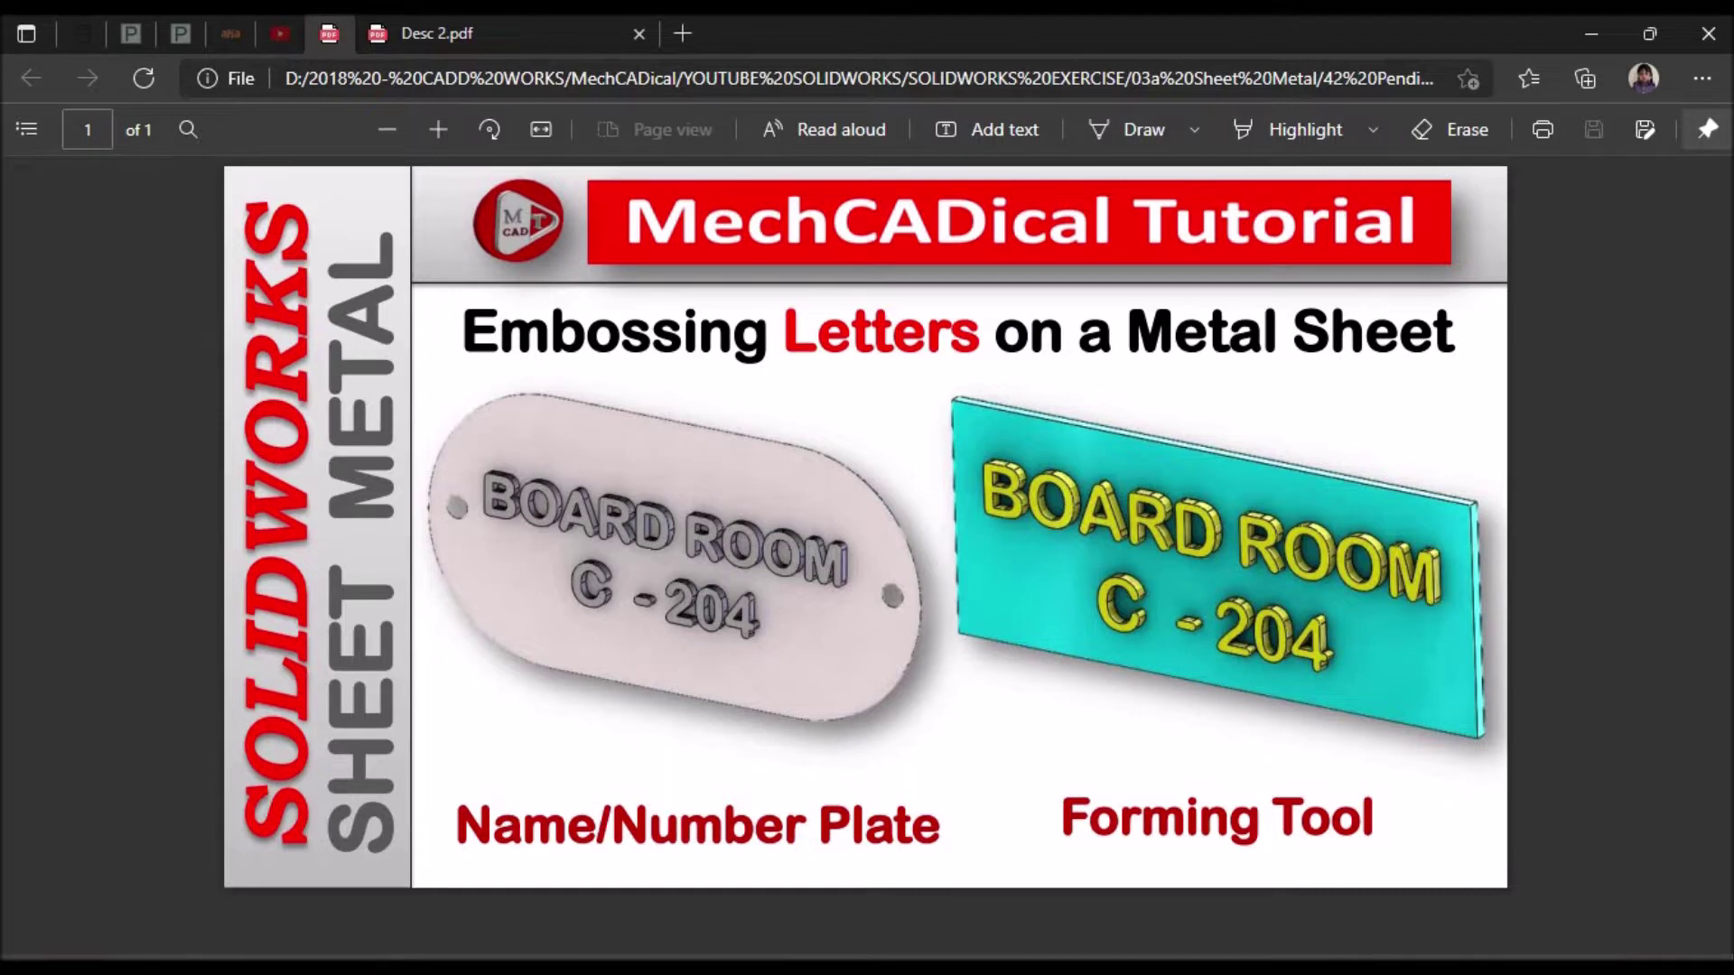
click(210, 964)
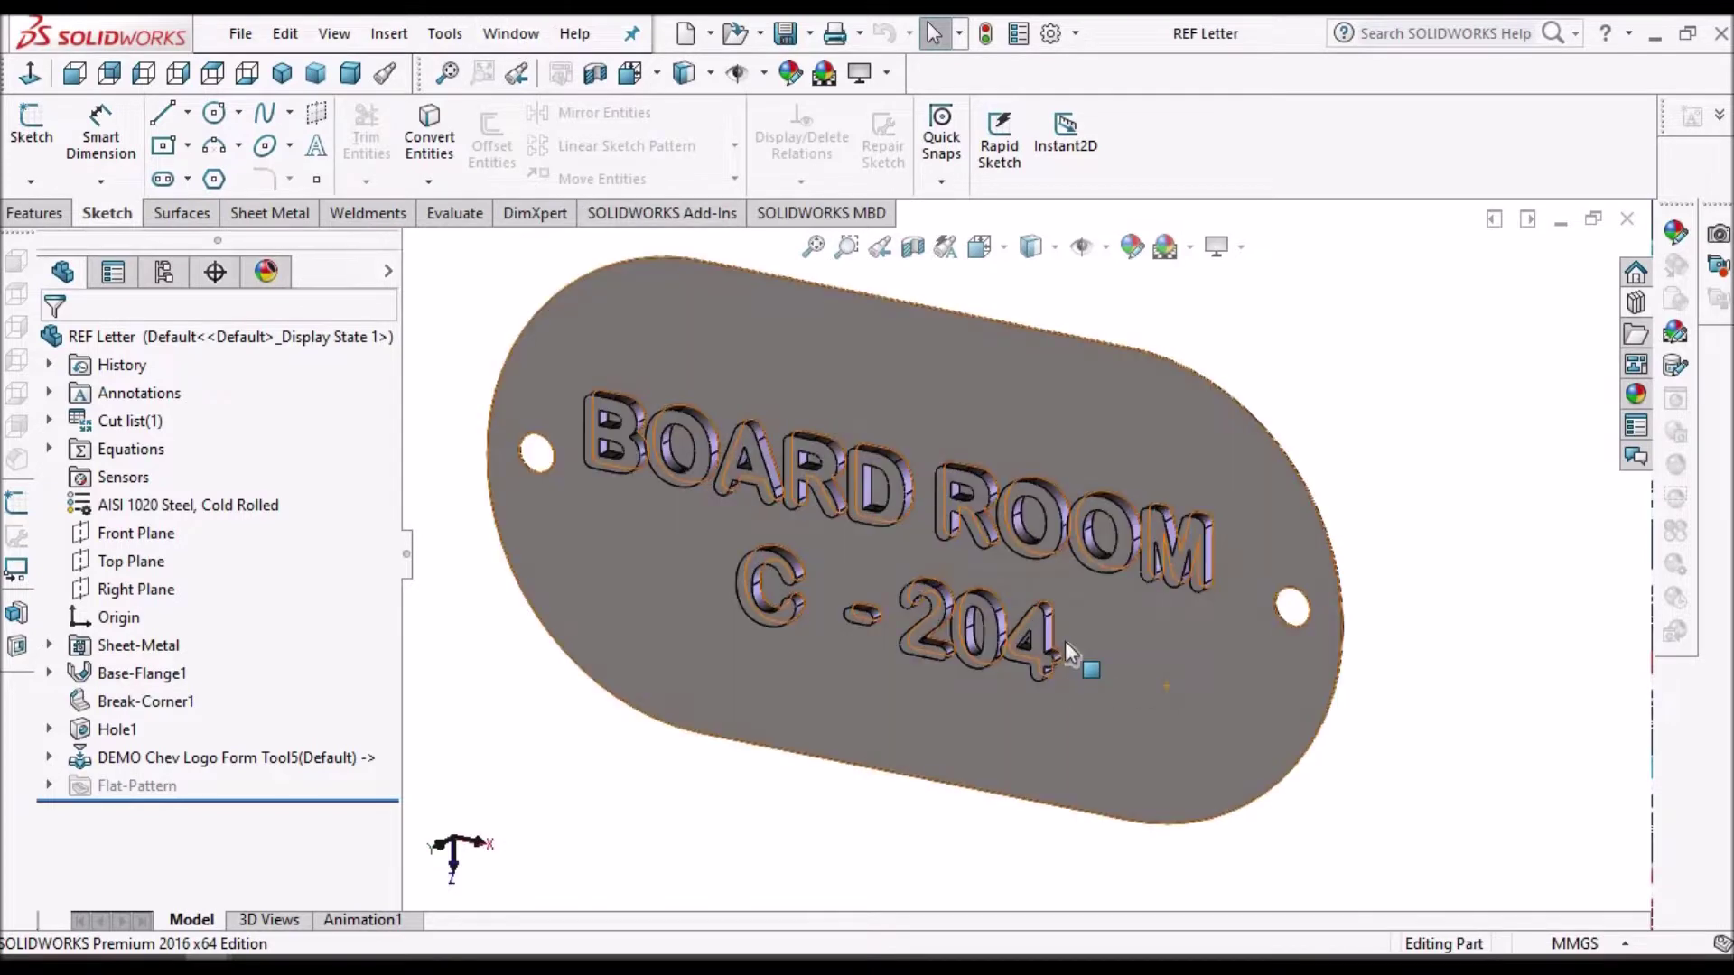
scroll(1047, 560, down, 2)
scroll(1111, 666, up, 3)
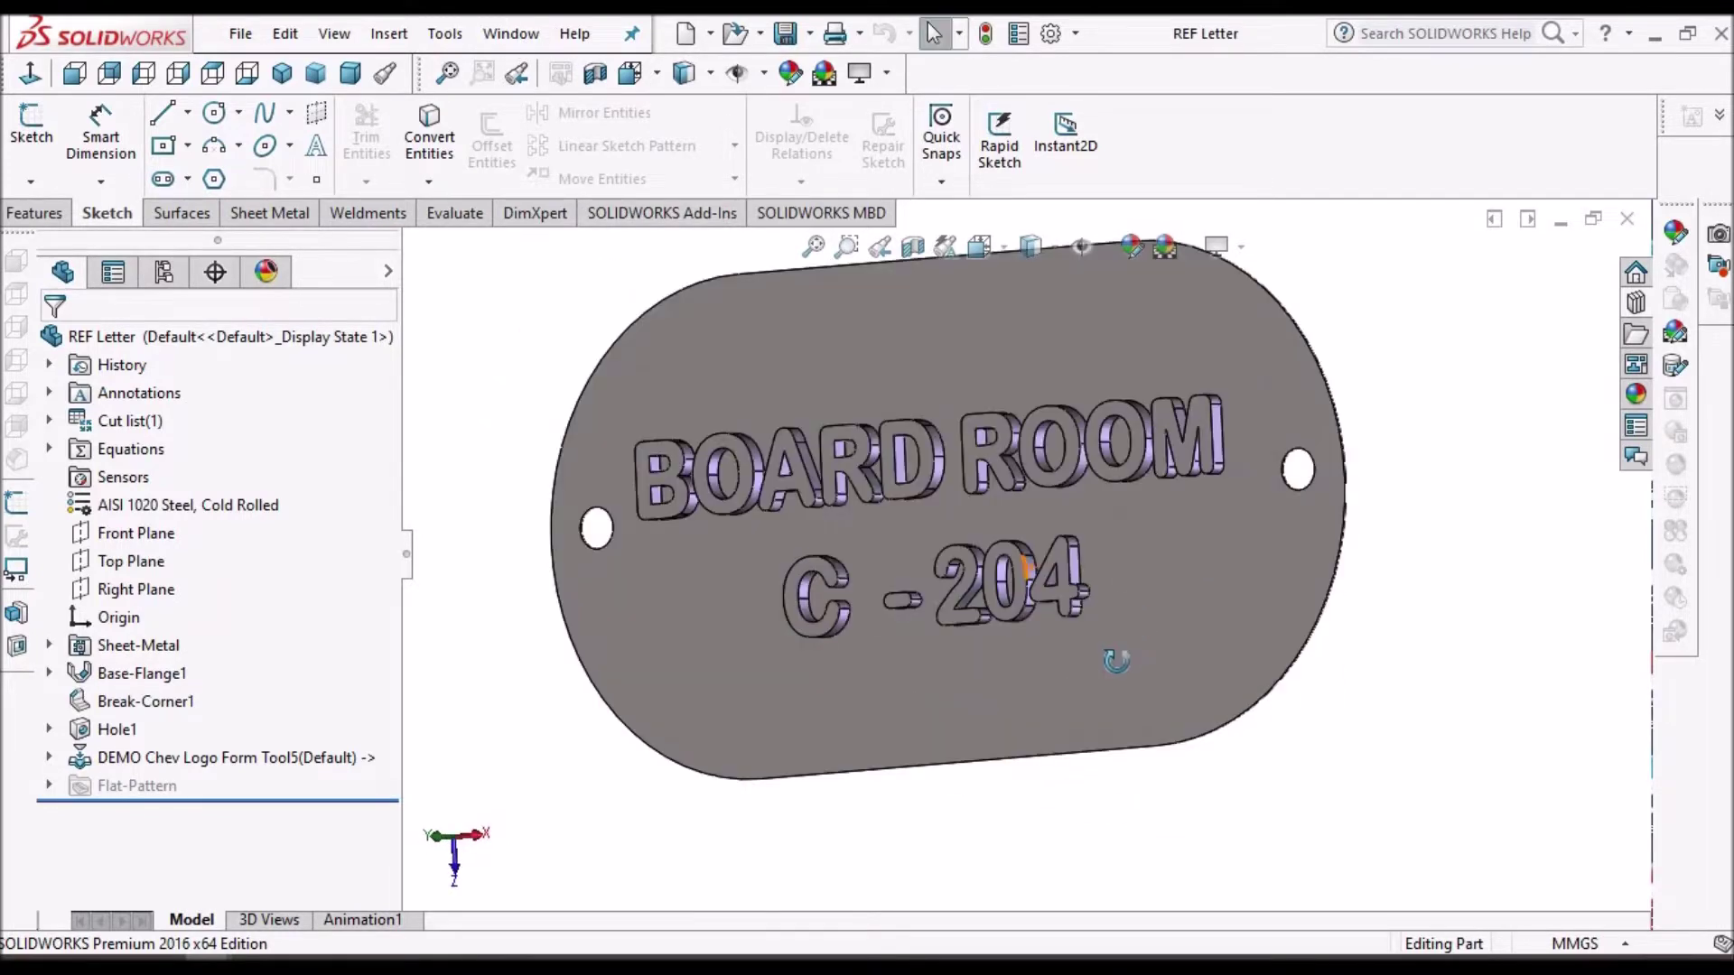
scroll(1122, 588, down, 1)
middle_drag(1122, 588, 1455, 470)
middle_drag(1287, 775, 874, 742)
scroll(1045, 496, up, 4)
scroll(1045, 492, down, 1)
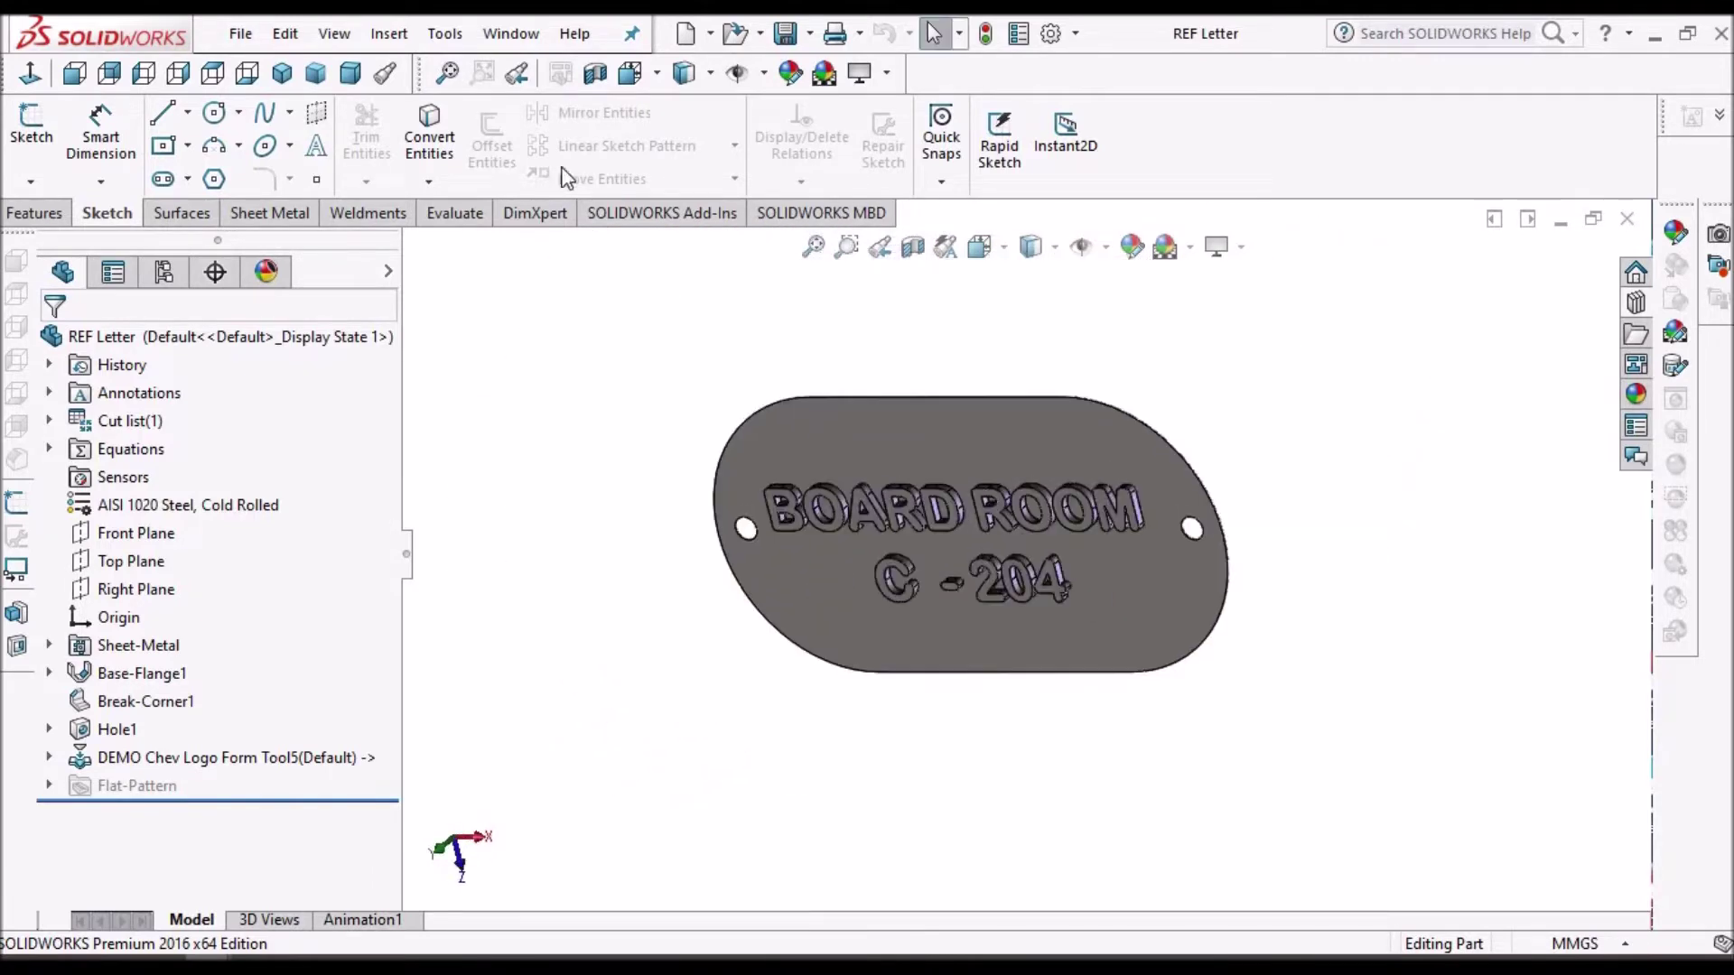
Switch to the open DEMOLetter Form Tool part and inspect its raised lettering.
click(502, 38)
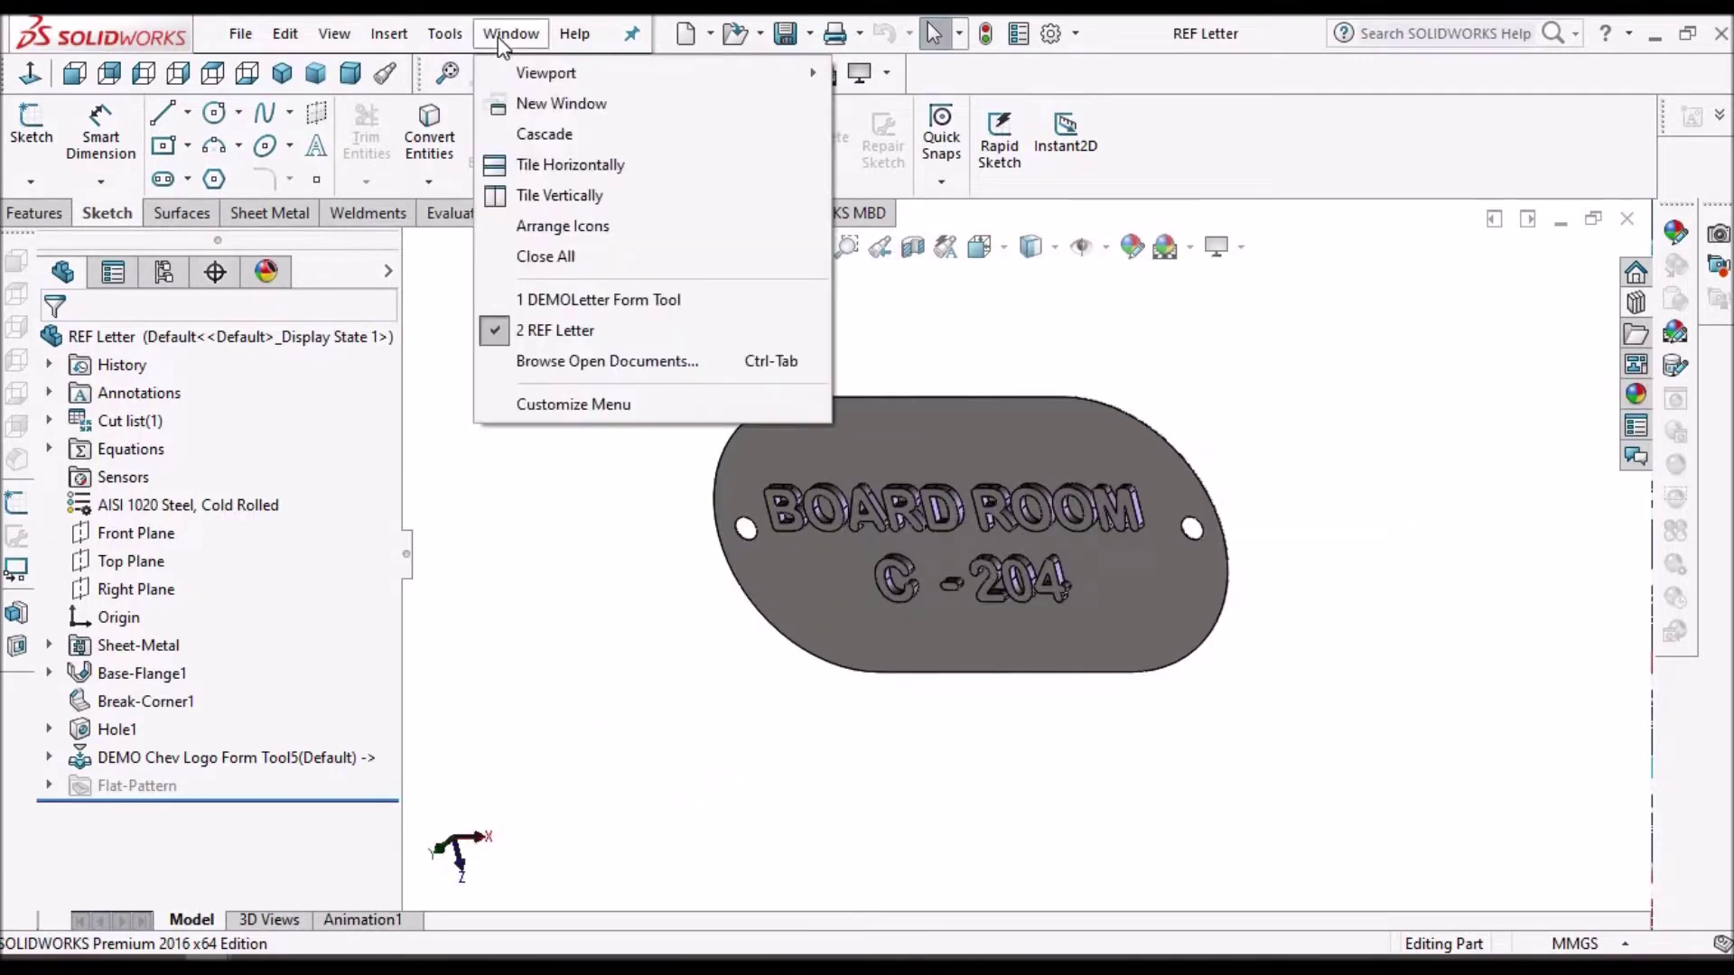
click(657, 308)
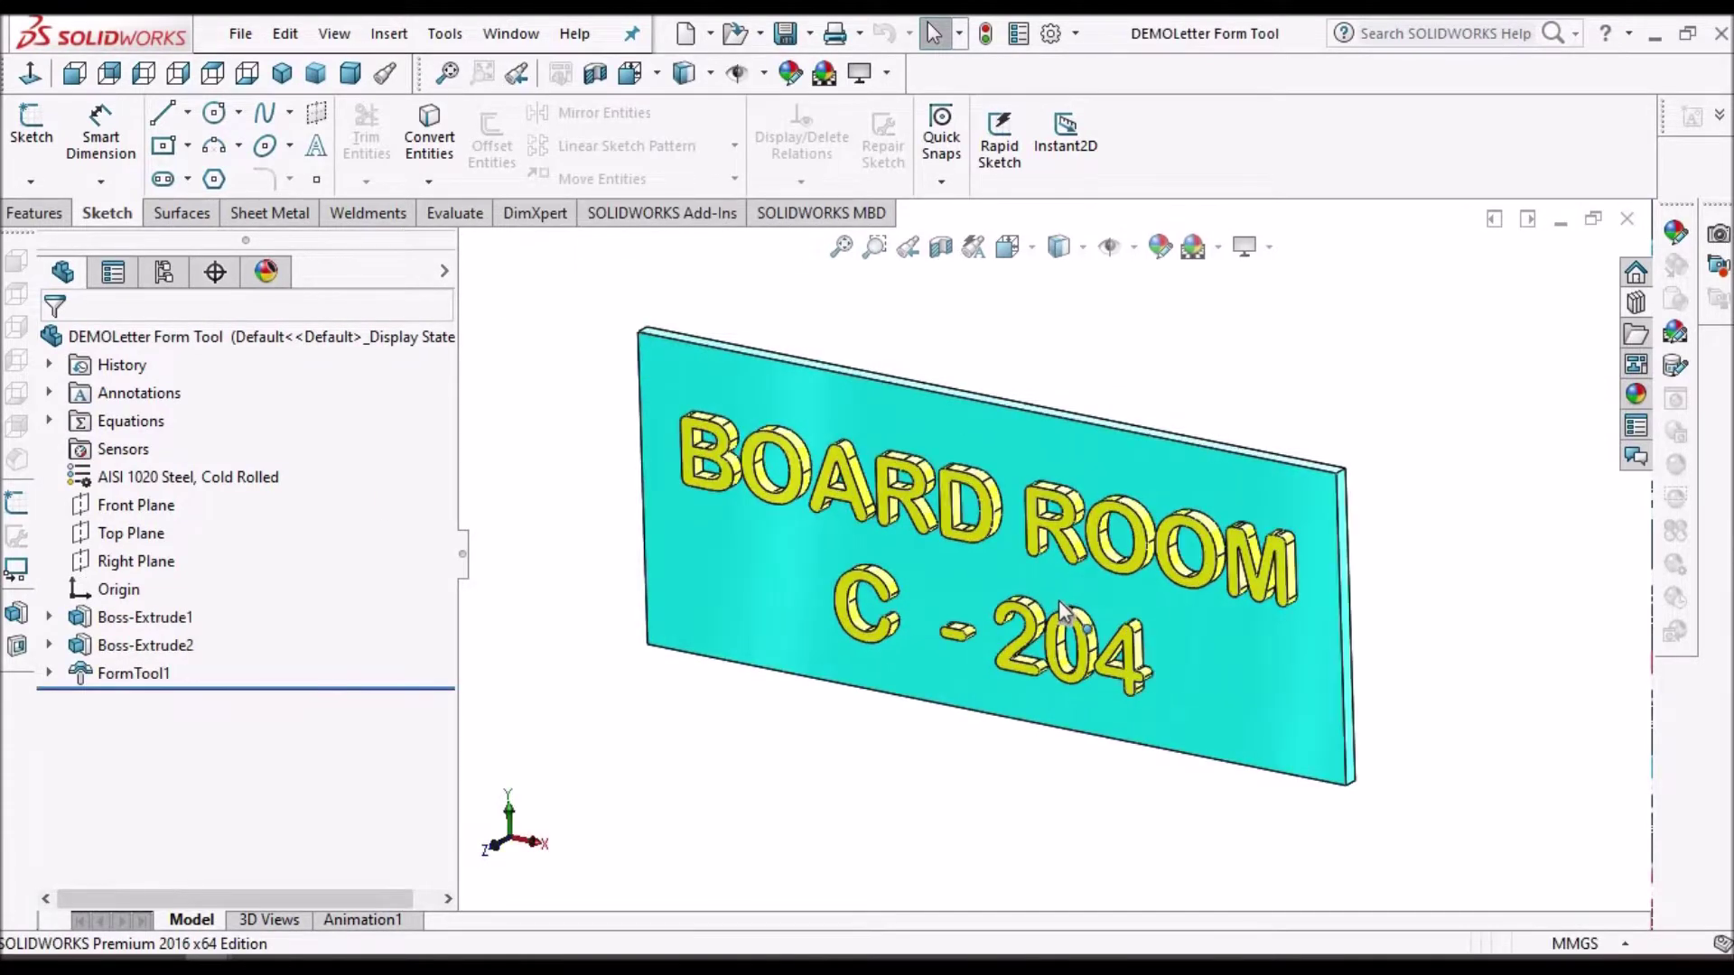
scroll(1108, 594, down, 1)
scroll(1108, 594, up, 2)
middle_drag(1192, 601, 1138, 544)
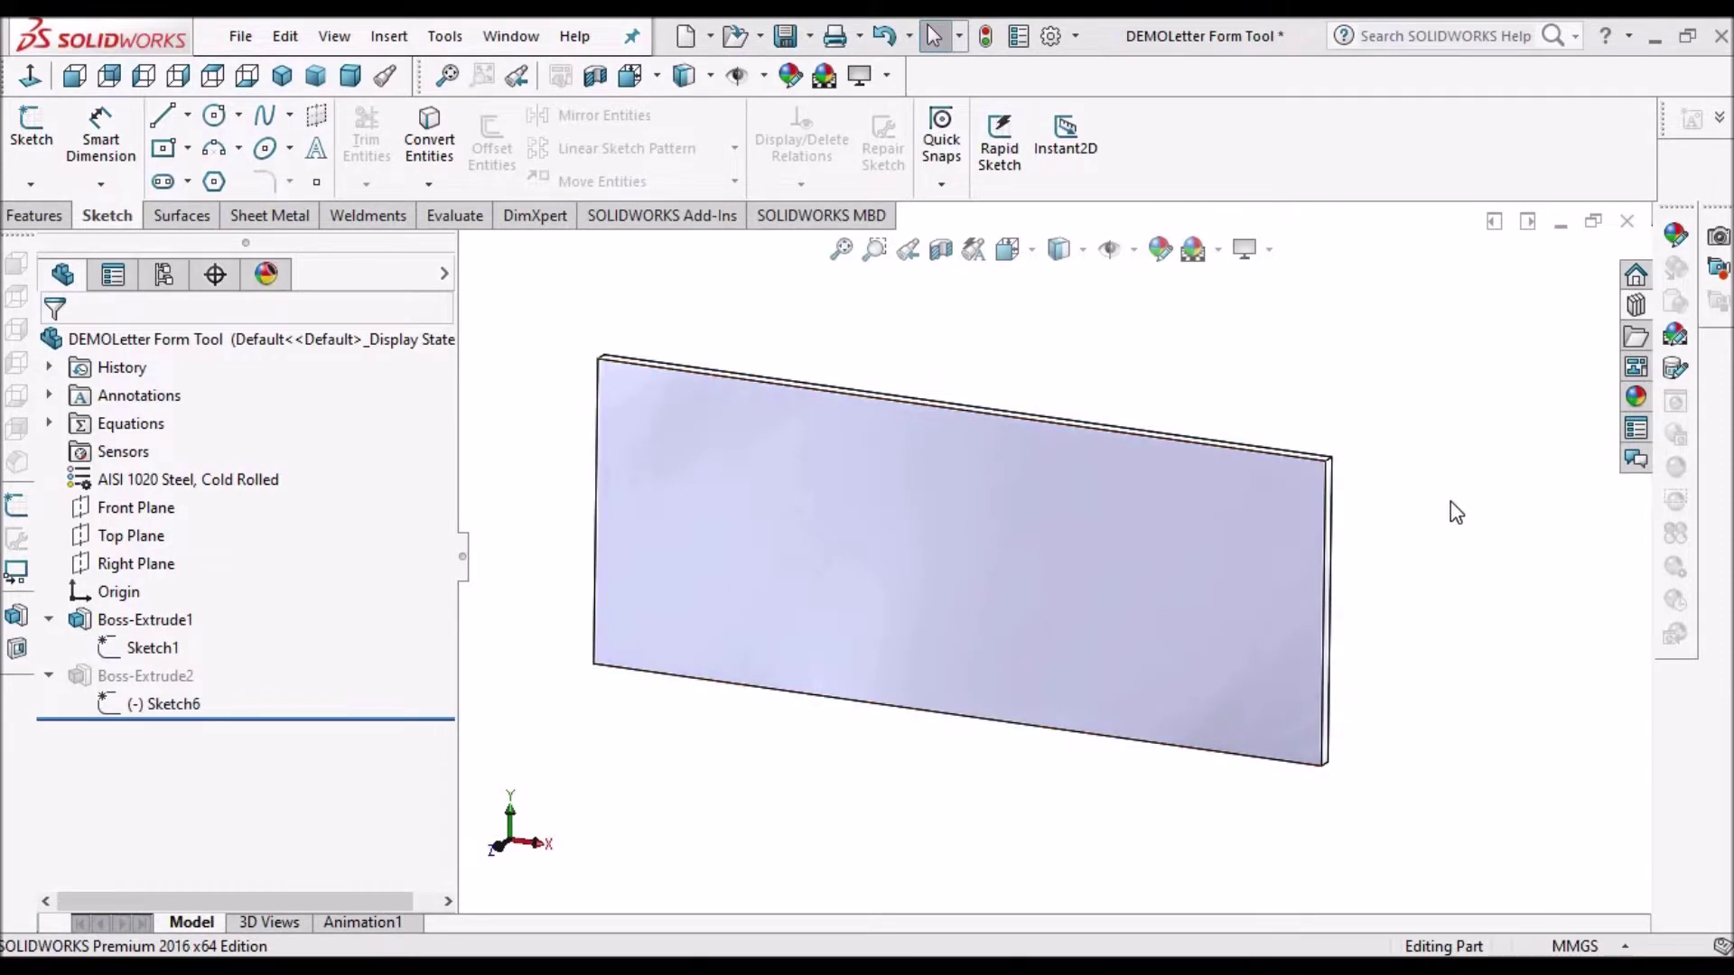
Open the base plate's sketch face-on to review its rectangle dimensions, and close it without changes.
scroll(1065, 551, up, 2)
click(143, 644)
right_click(142, 645)
click(177, 515)
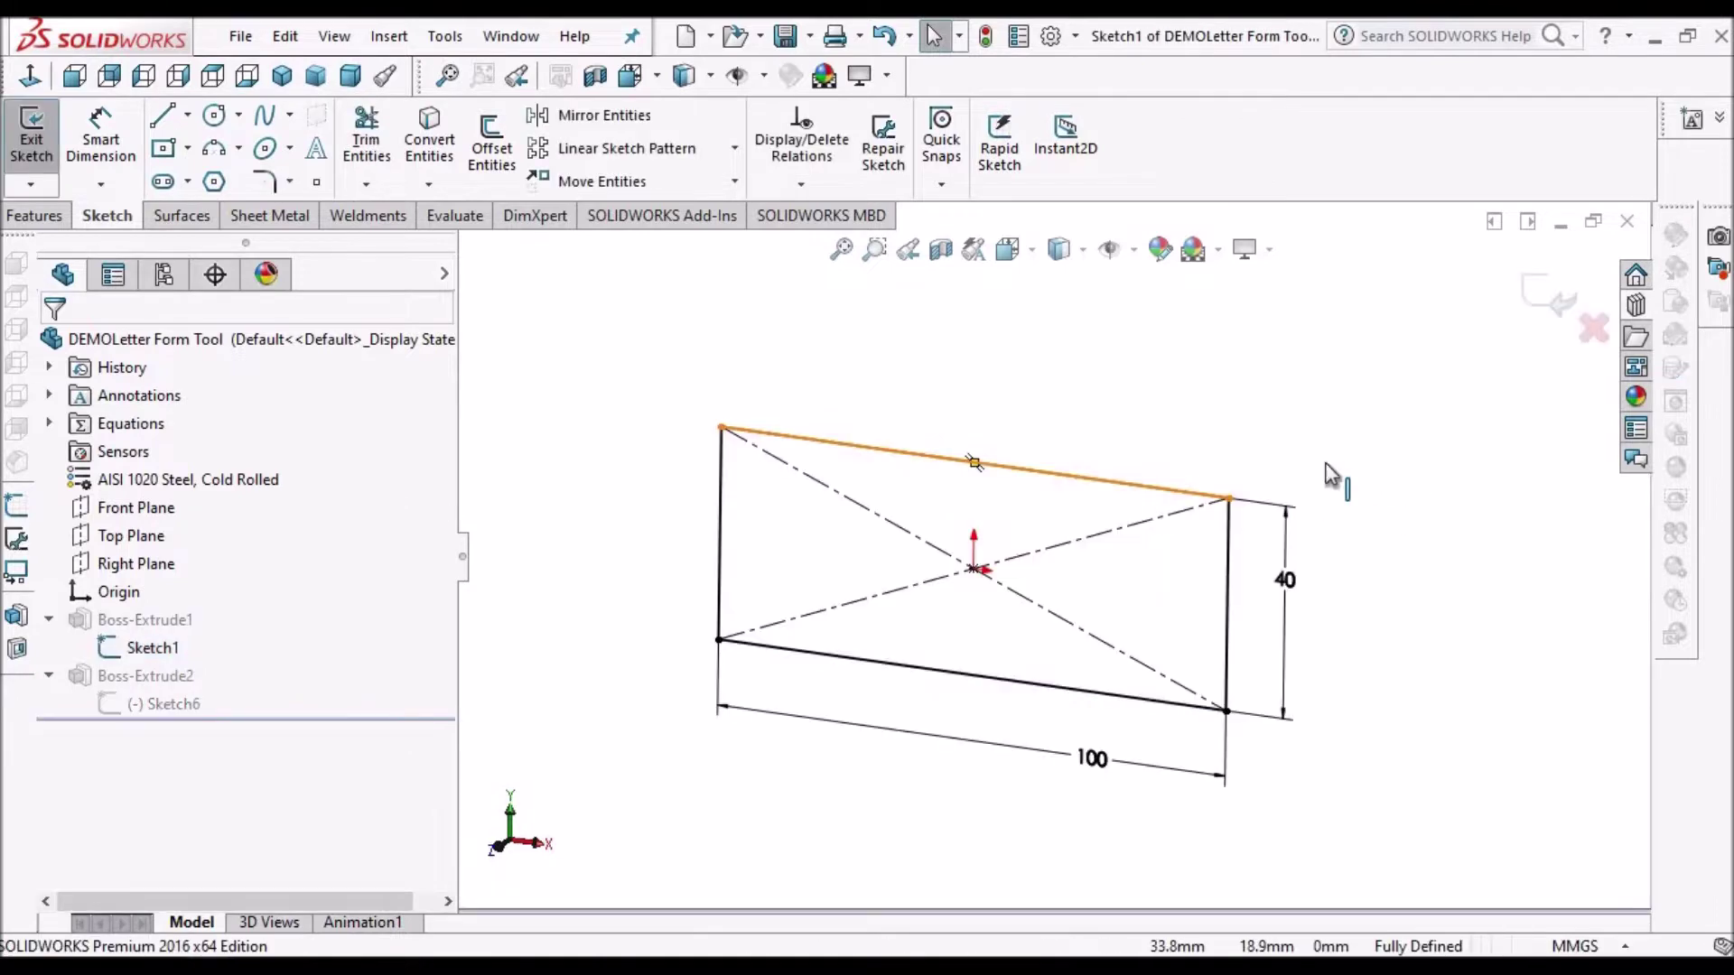
scroll(1103, 658, down, 1)
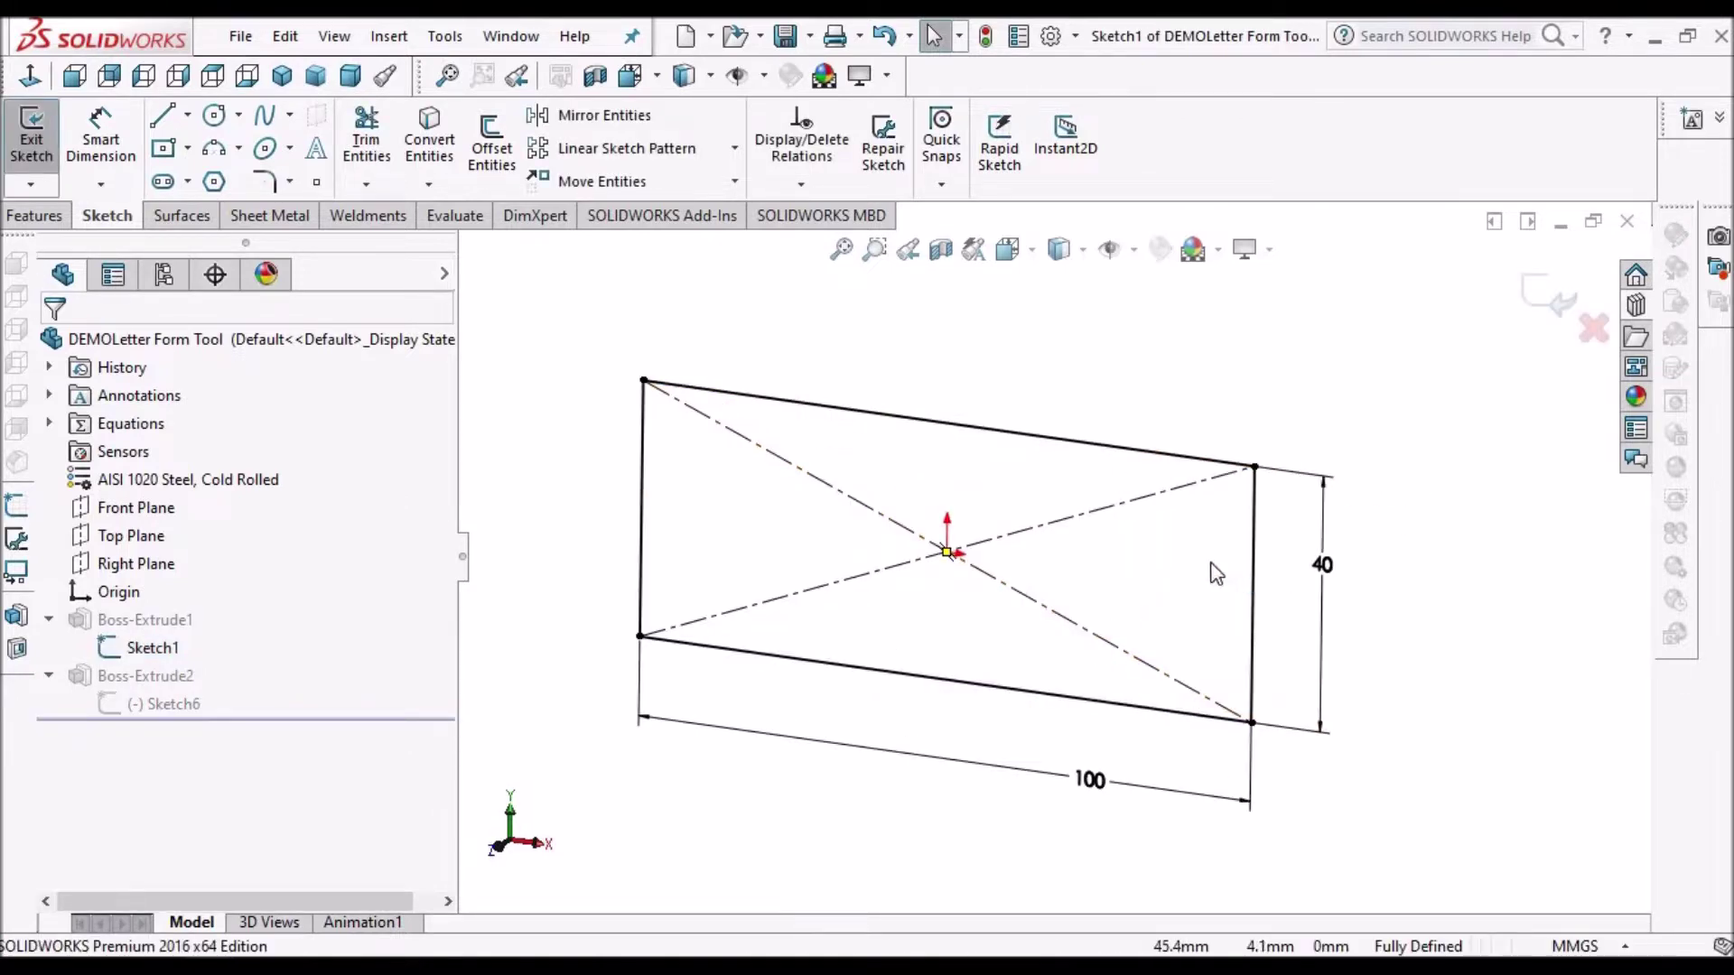
click(32, 77)
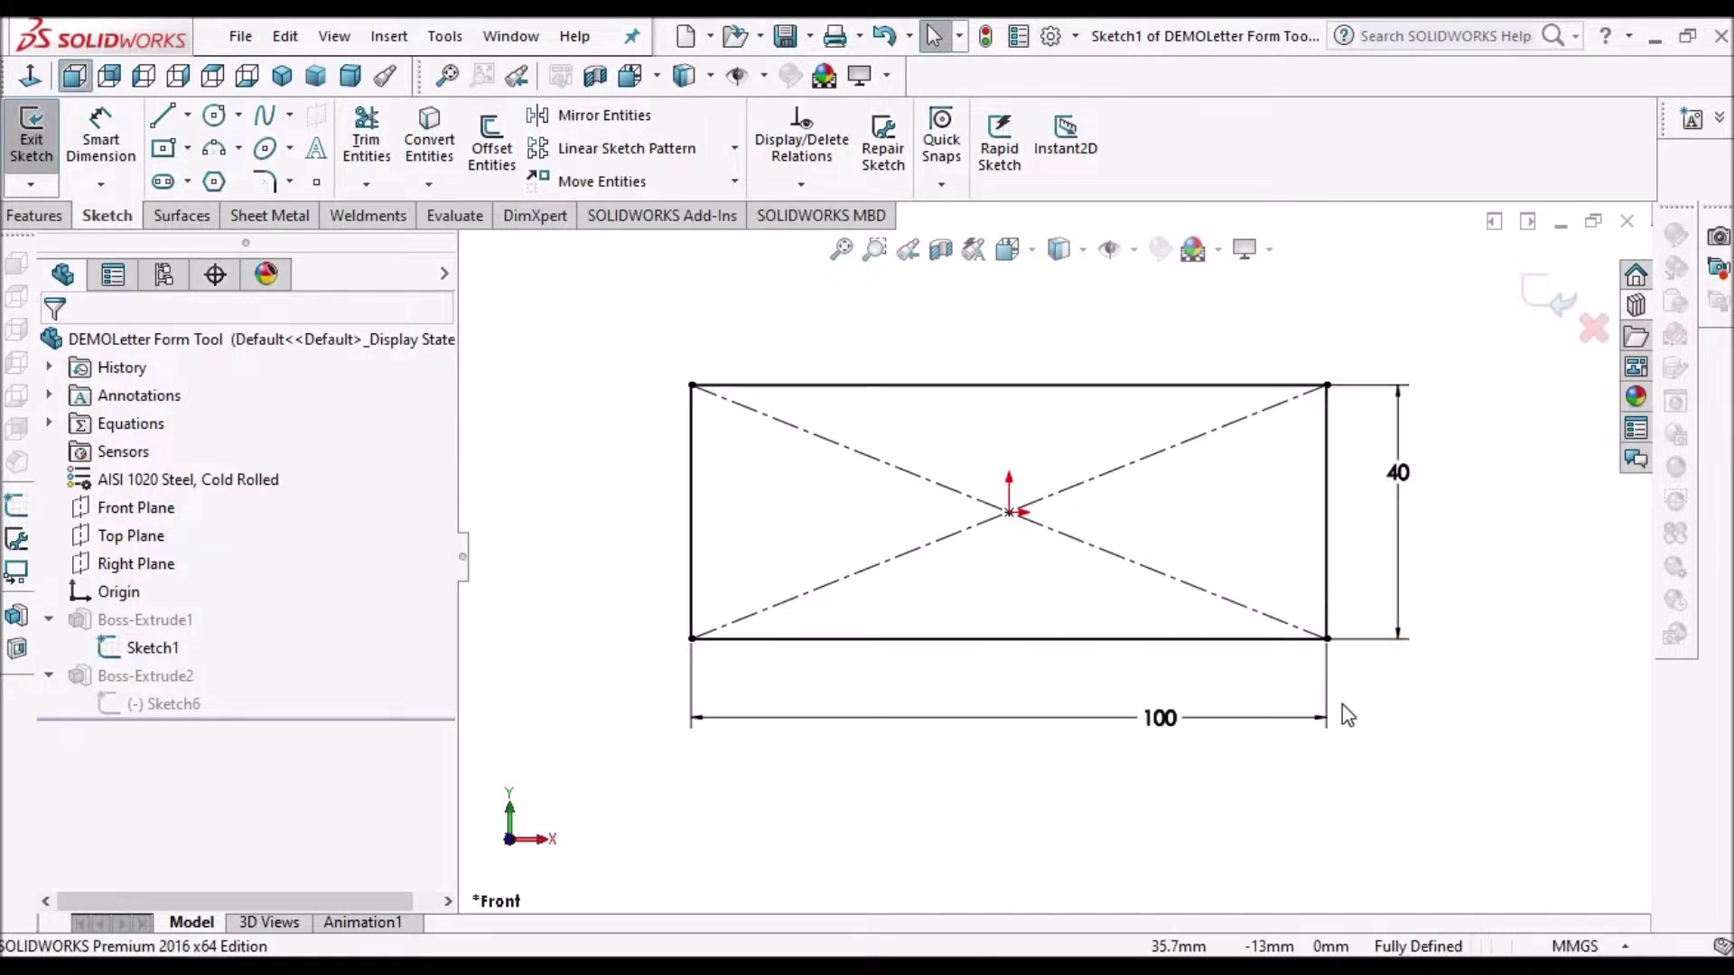
click(1549, 296)
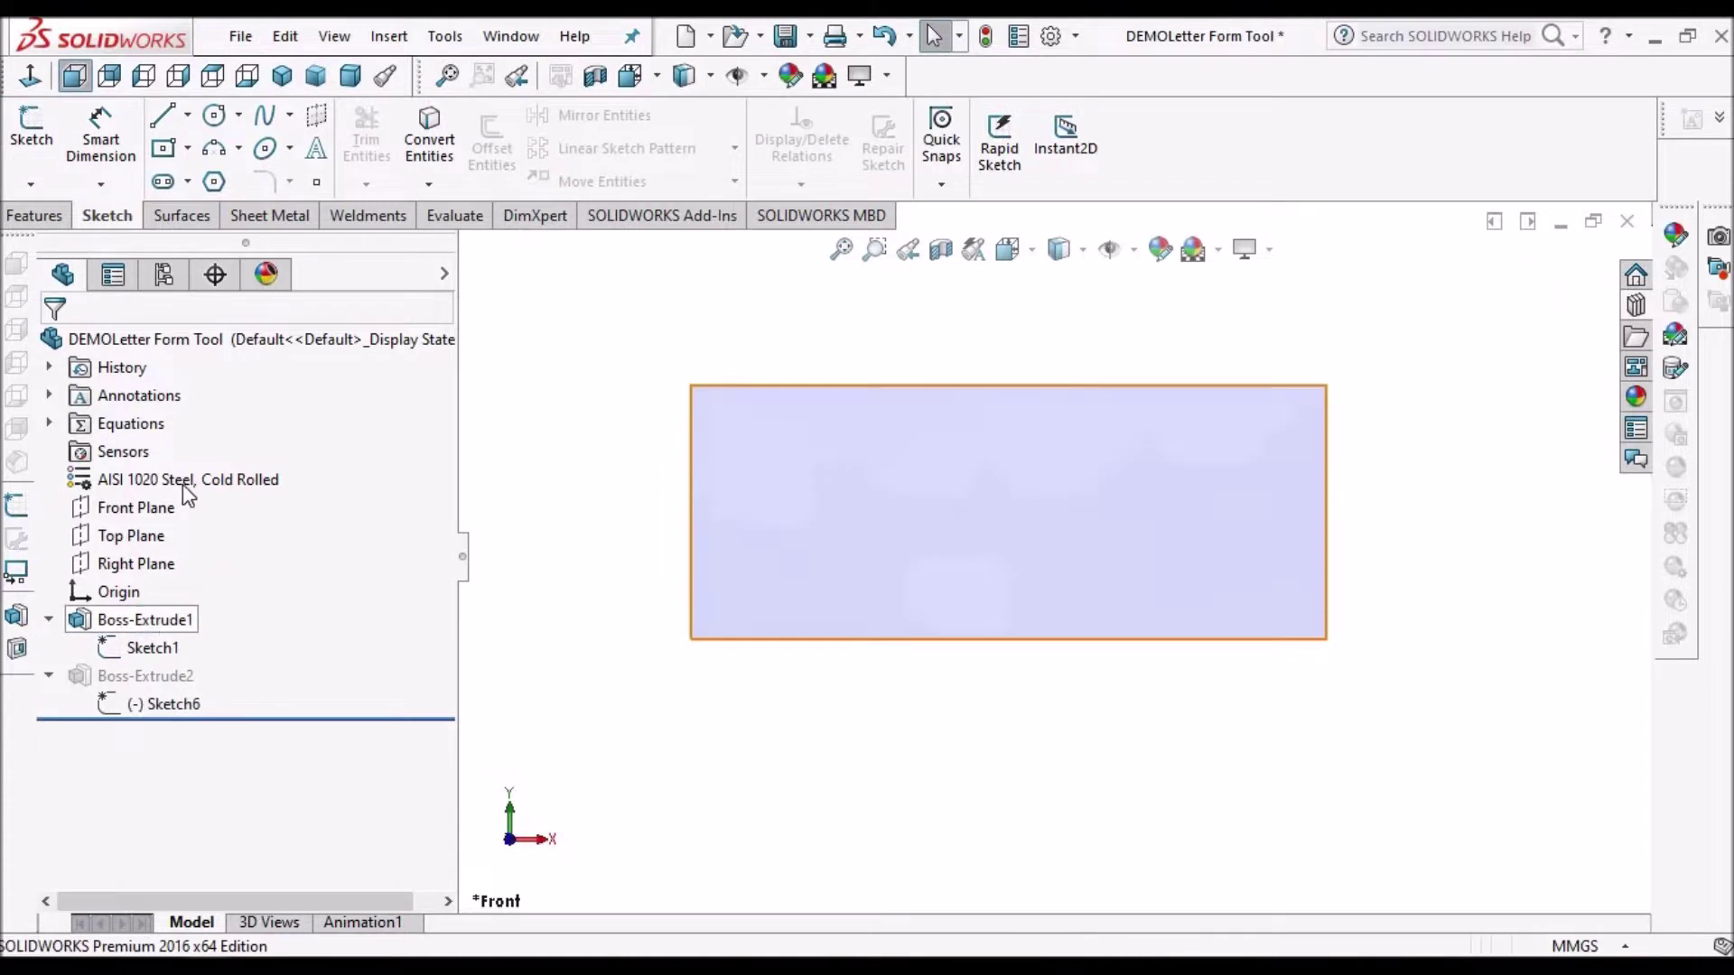
Open the base plate's extrusion definition to review its depth and direction, and leave it without changes.
right_click(136, 619)
click(168, 397)
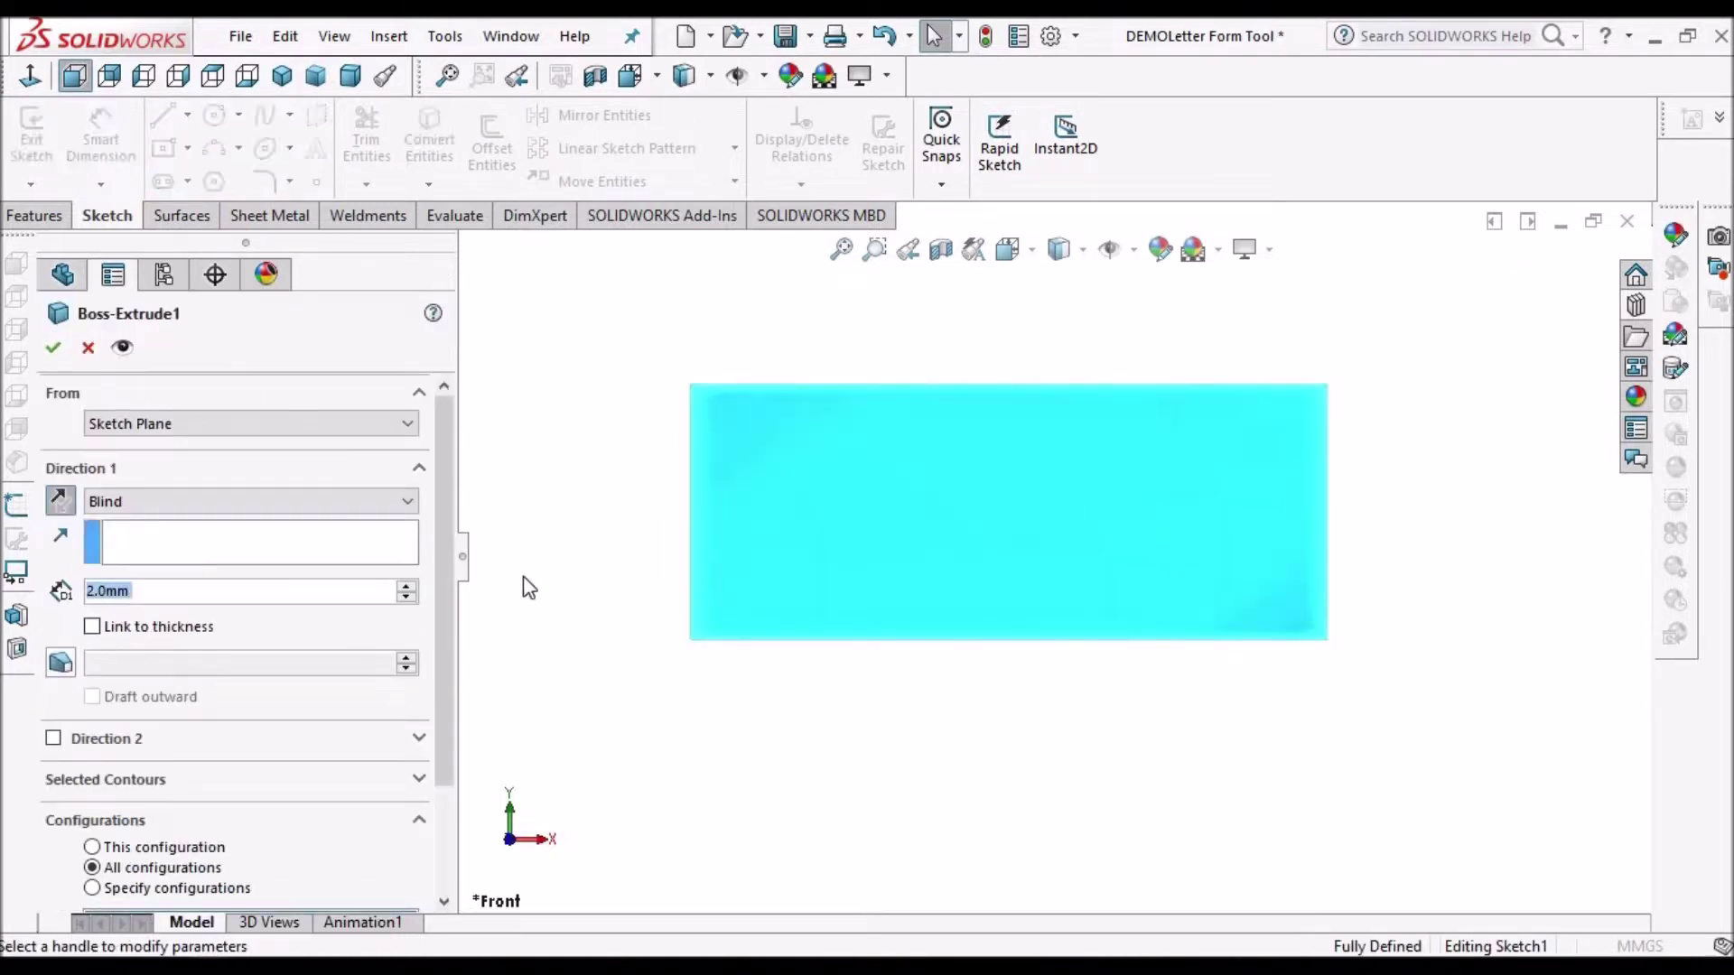
click(87, 351)
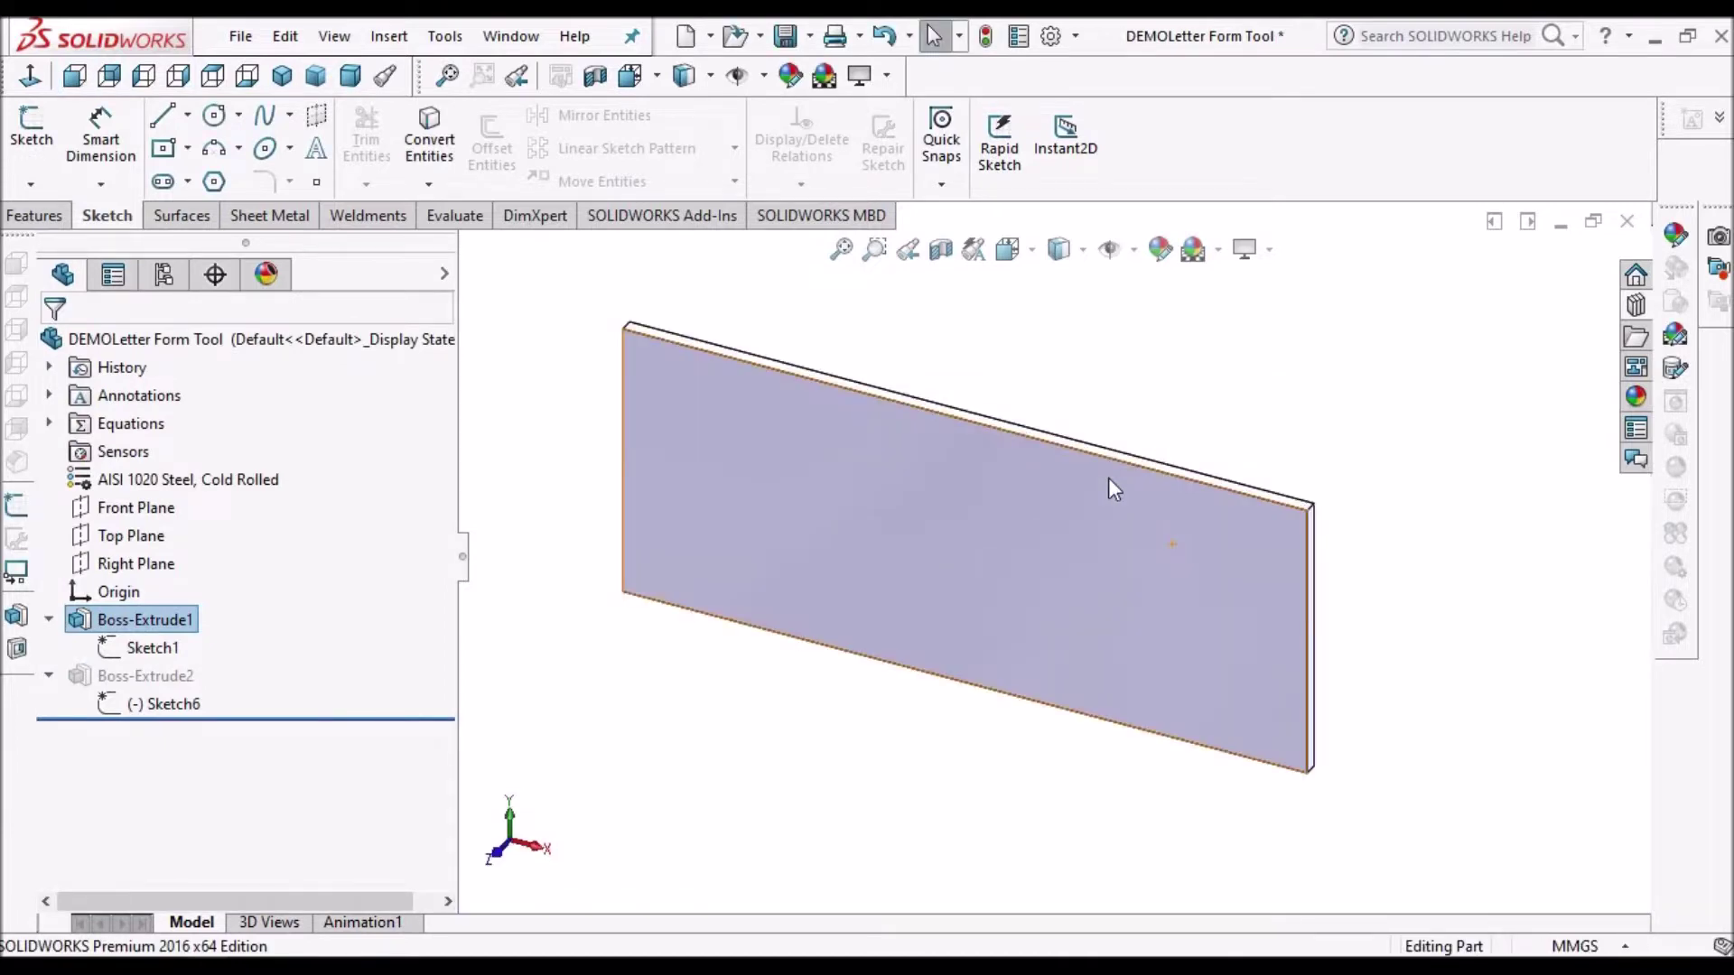
Open the lettering sketch under the suppressed Boss-Extrude2 for editing and view it face-on.
right_click(154, 679)
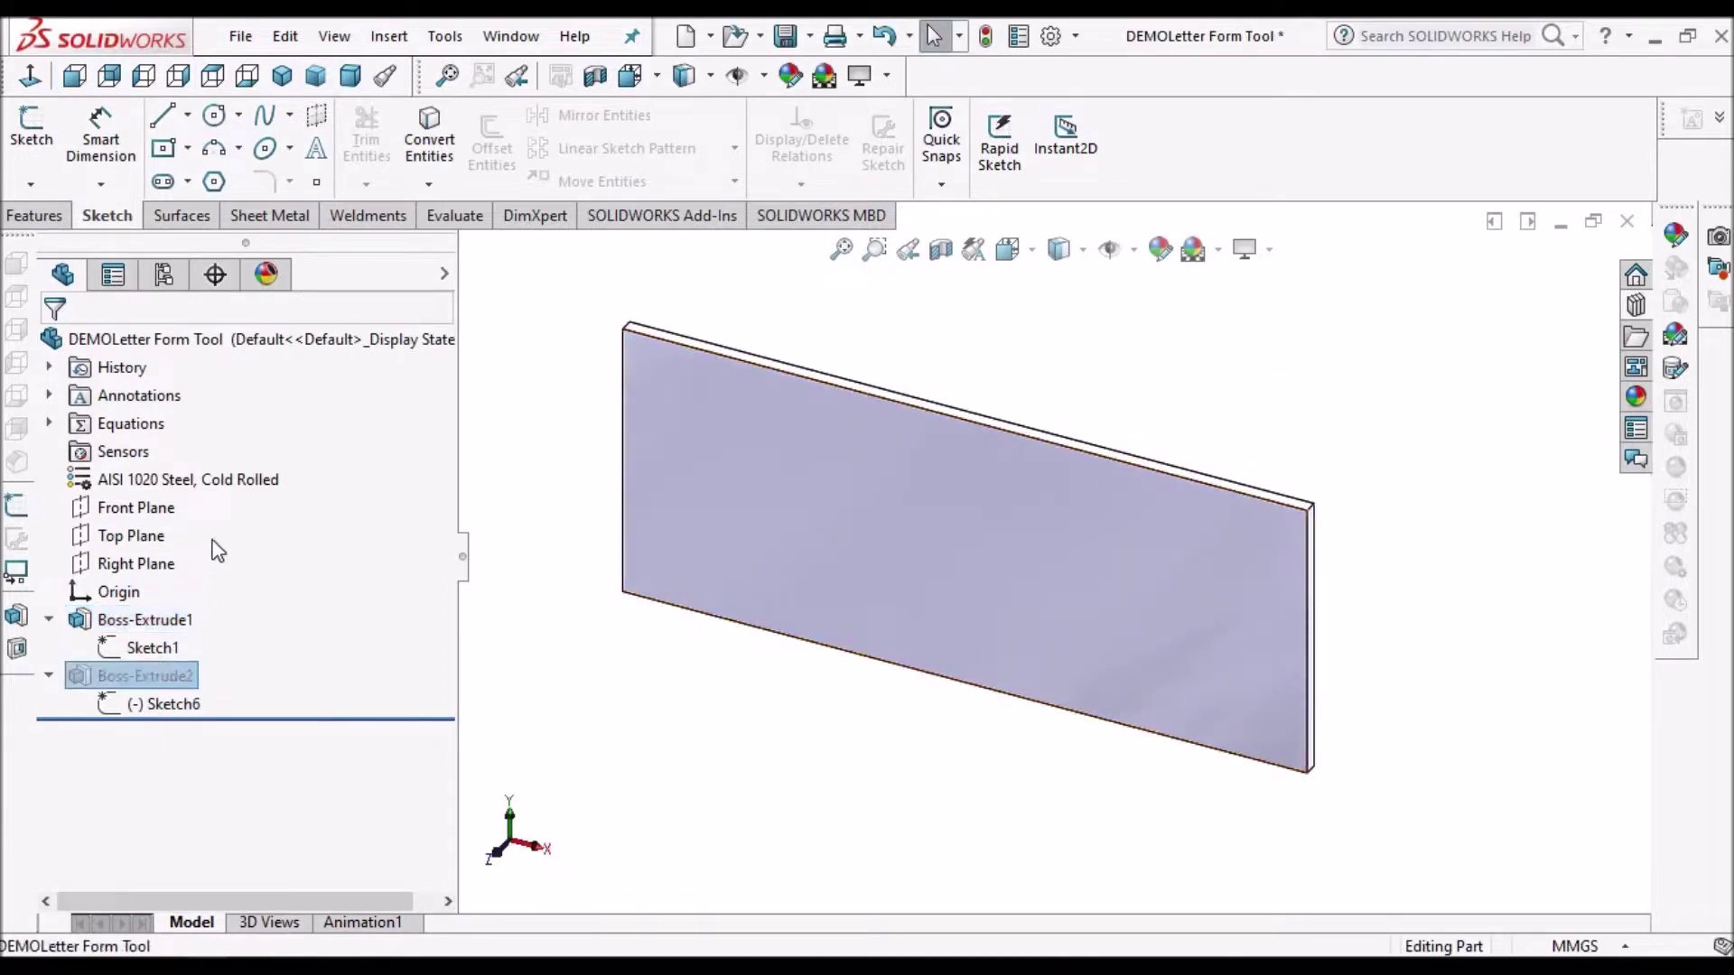
click(135, 704)
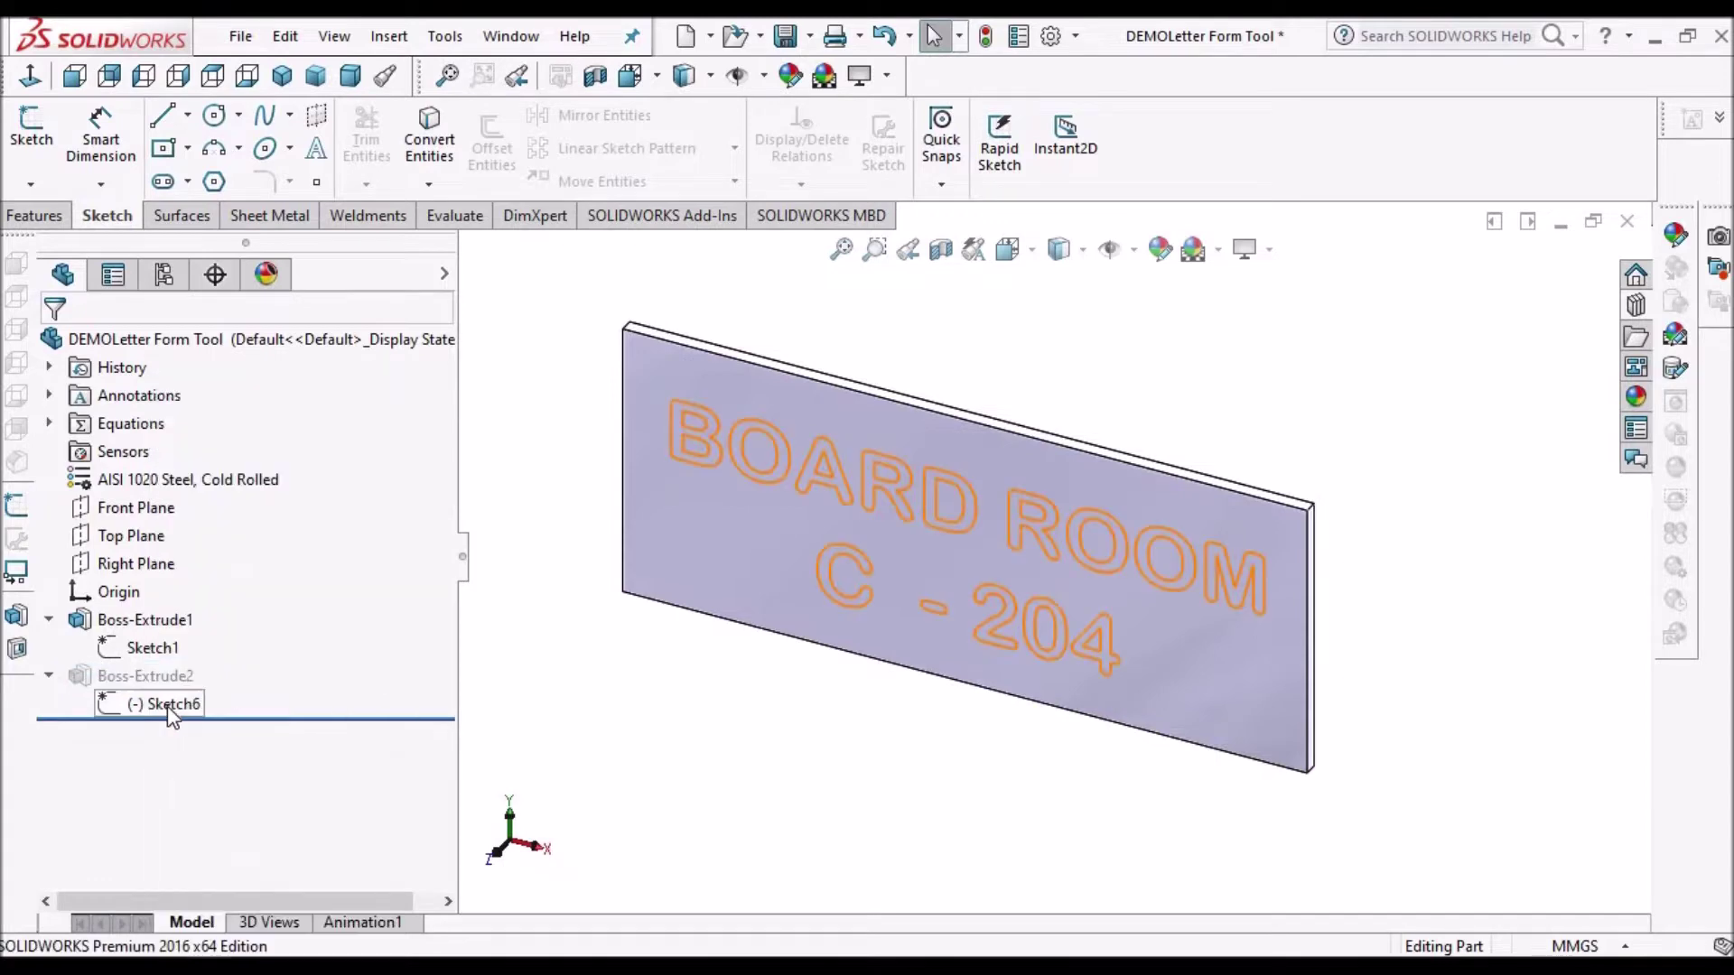
right_click(144, 703)
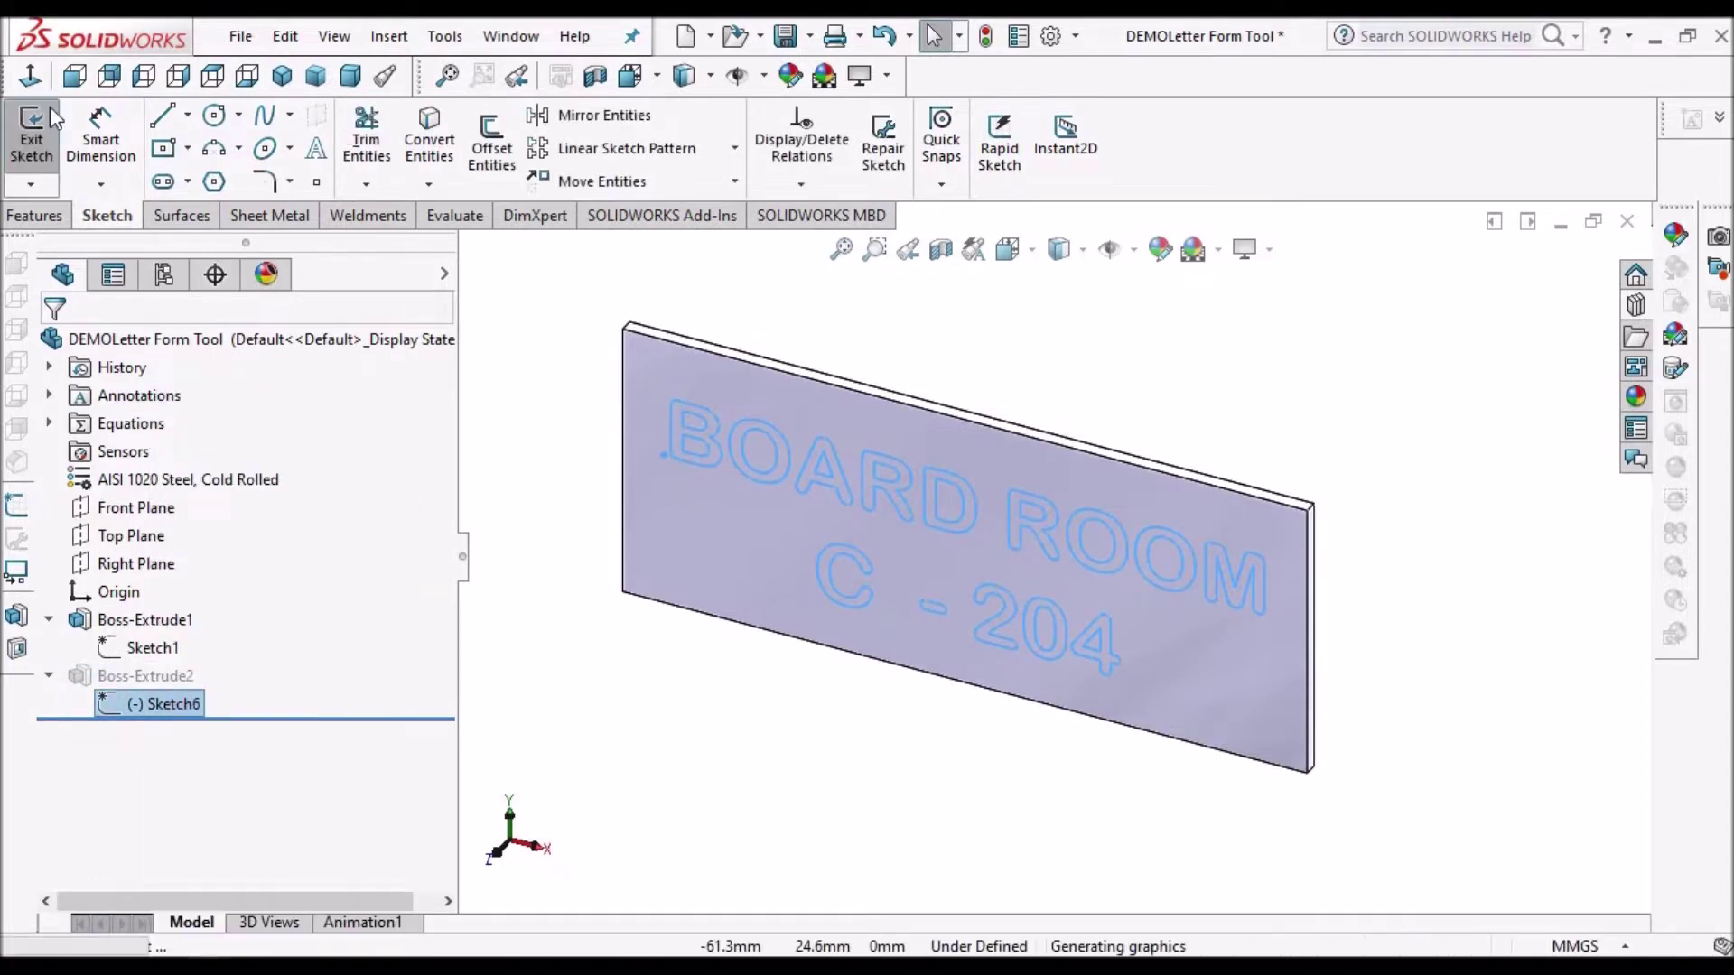
click(30, 76)
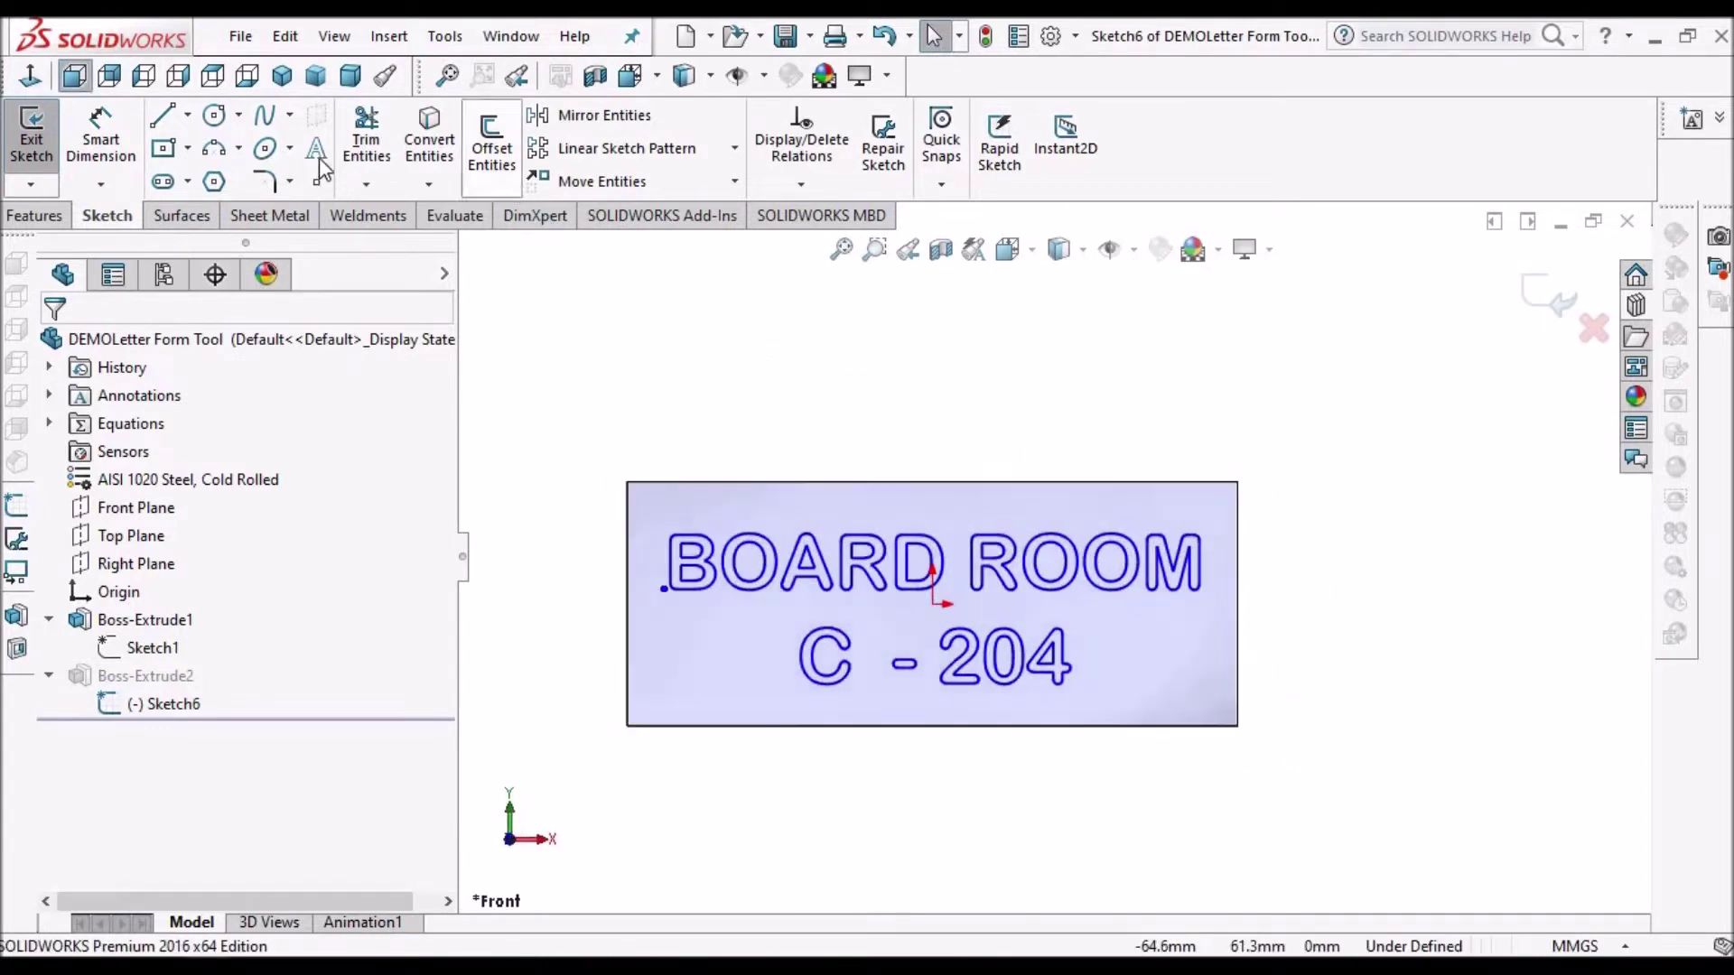
Try adding the sketch text "sddasd" at the origin of the lettering sketch.
click(316, 148)
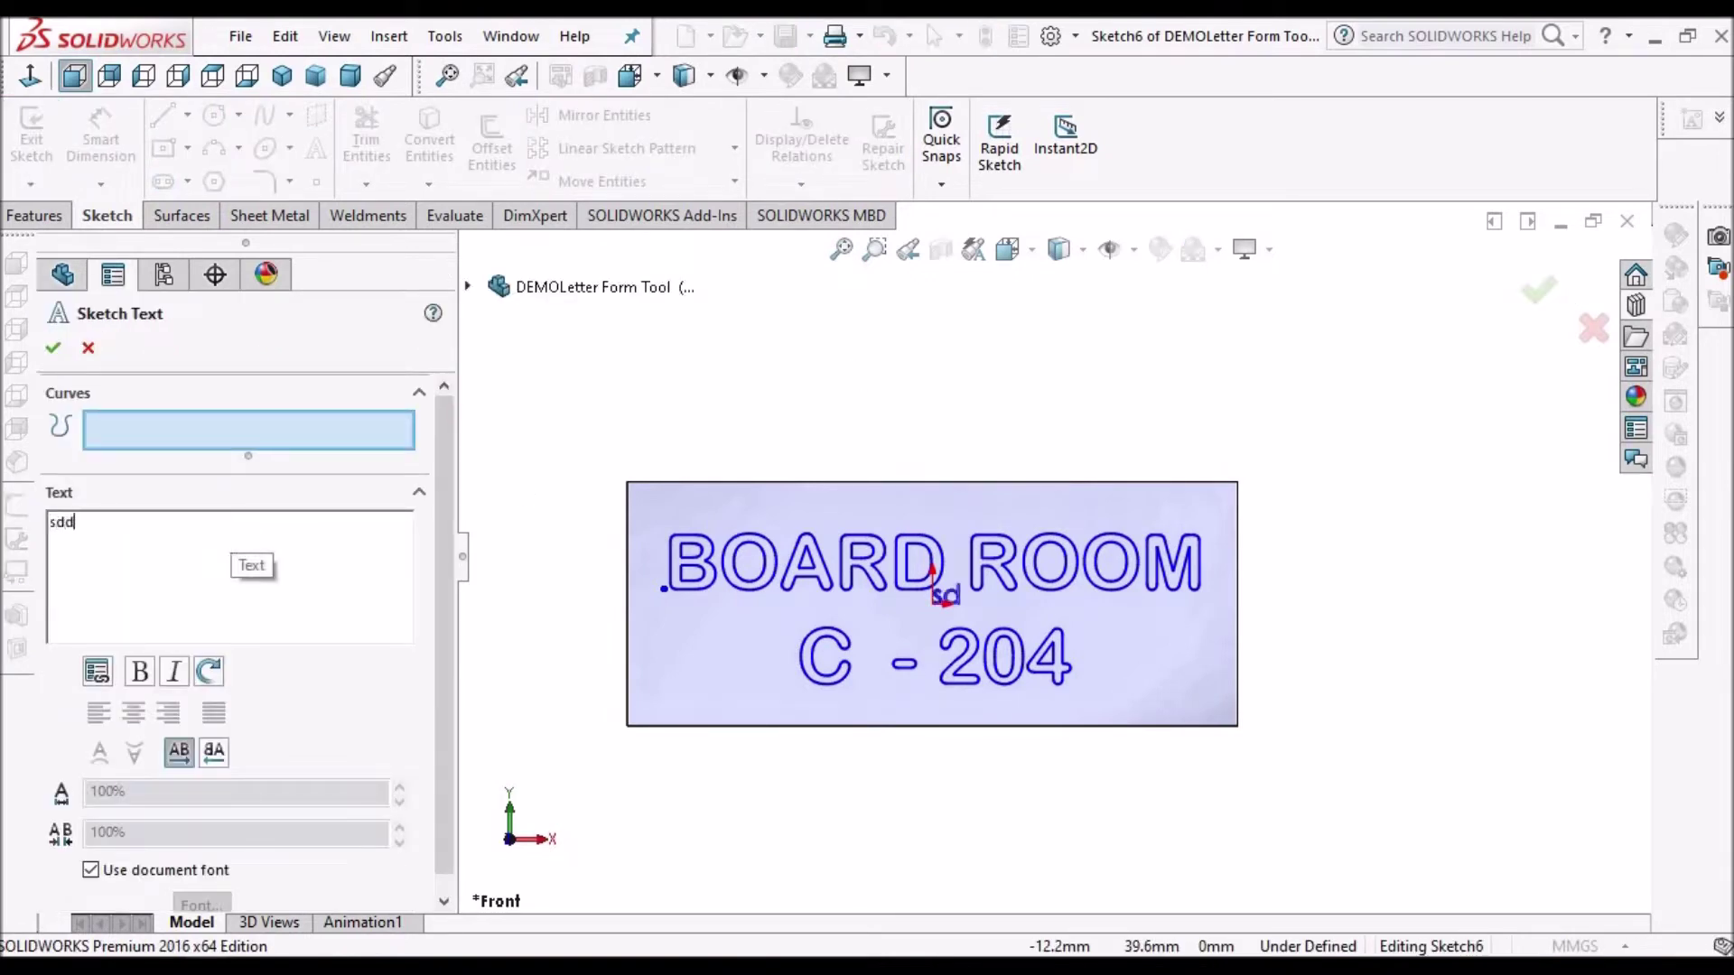
scroll(1055, 600, down, 5)
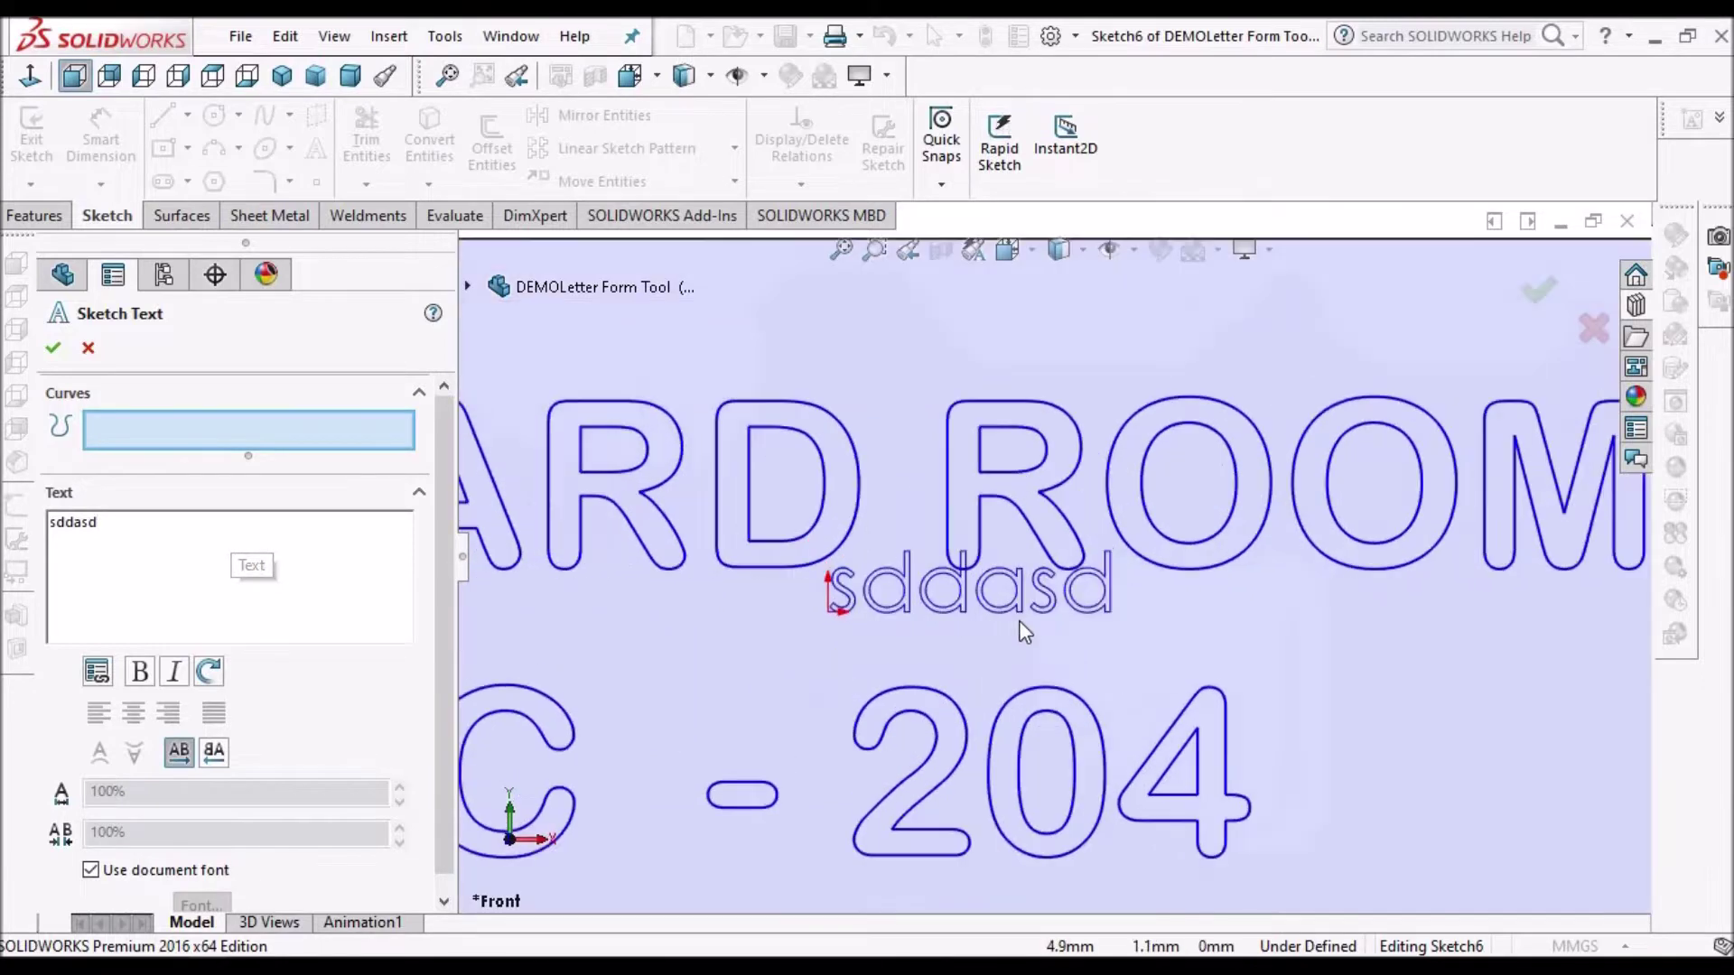
scroll(1024, 632, up, 2)
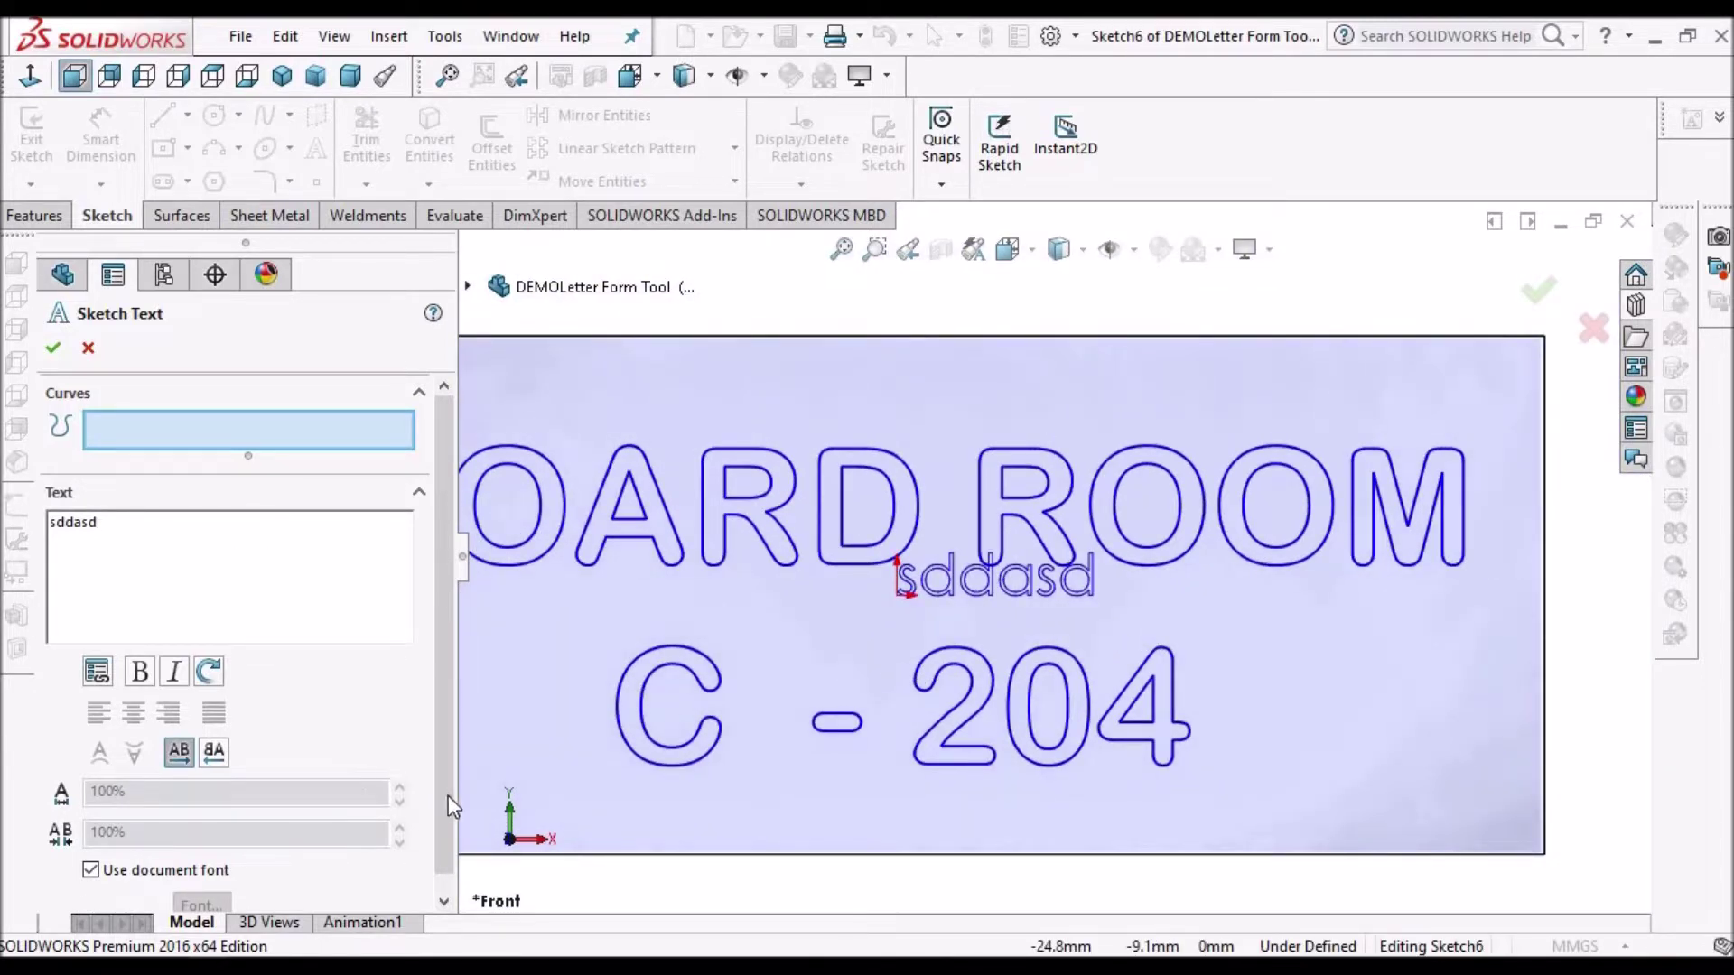
Try a custom font with a larger height in points instead of the document font on the trial text, and discard the text.
scroll(143, 878, down, 1)
click(94, 850)
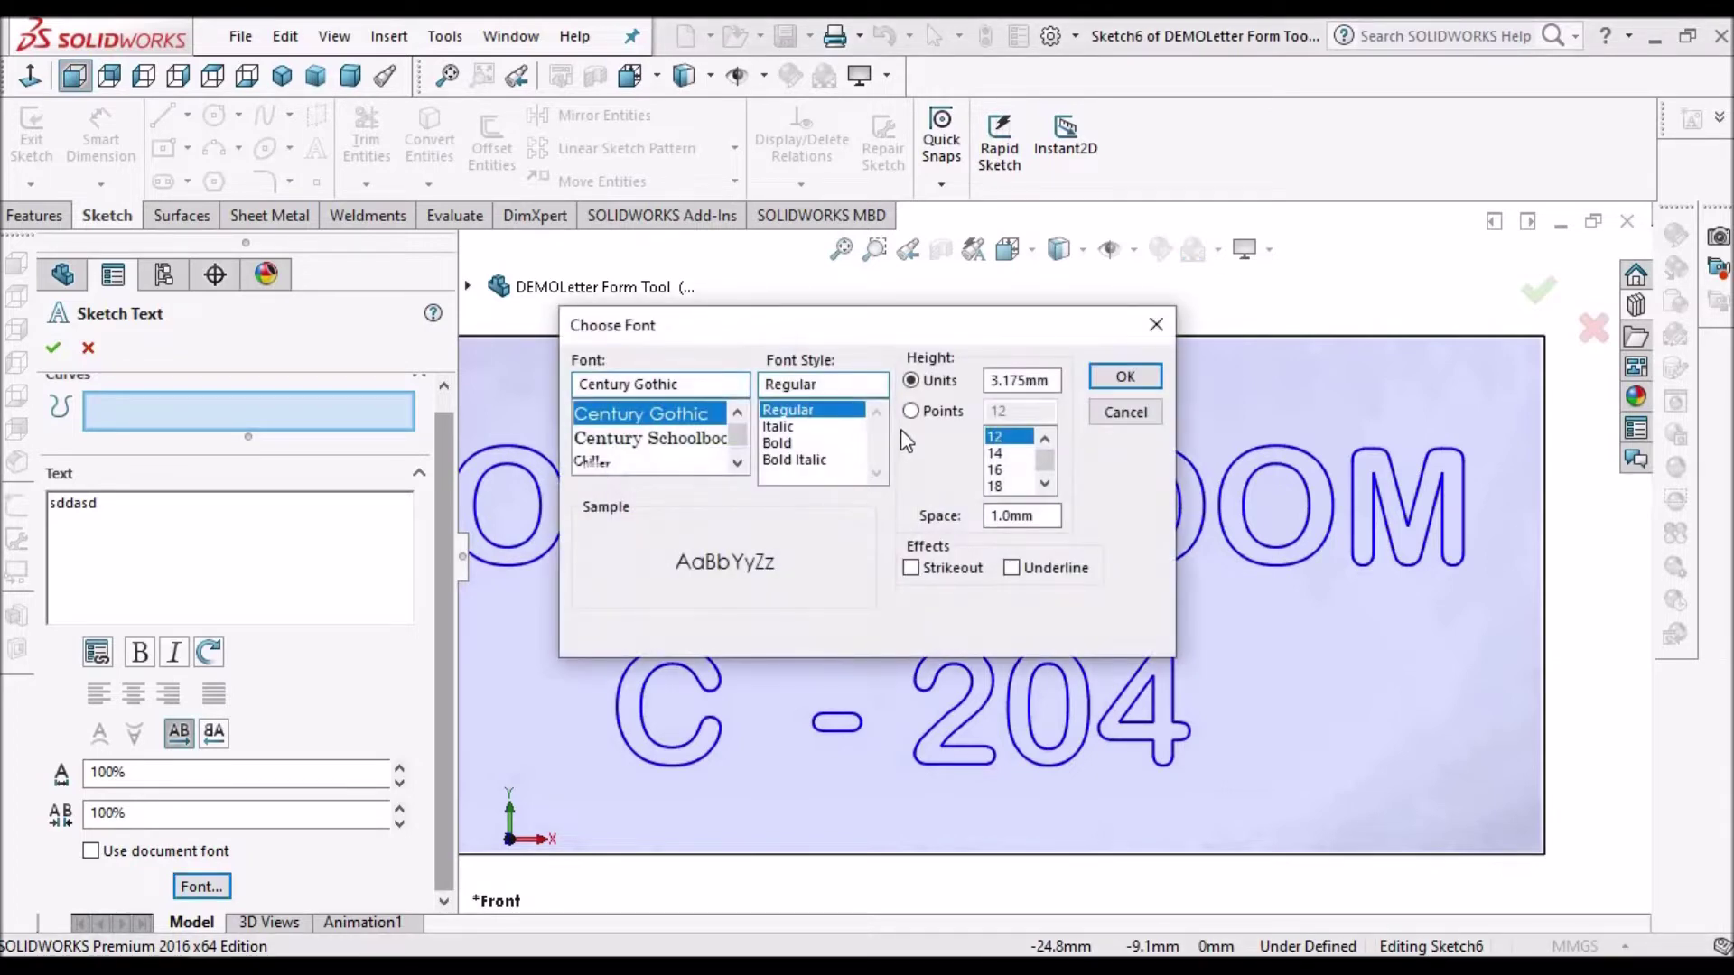
click(913, 410)
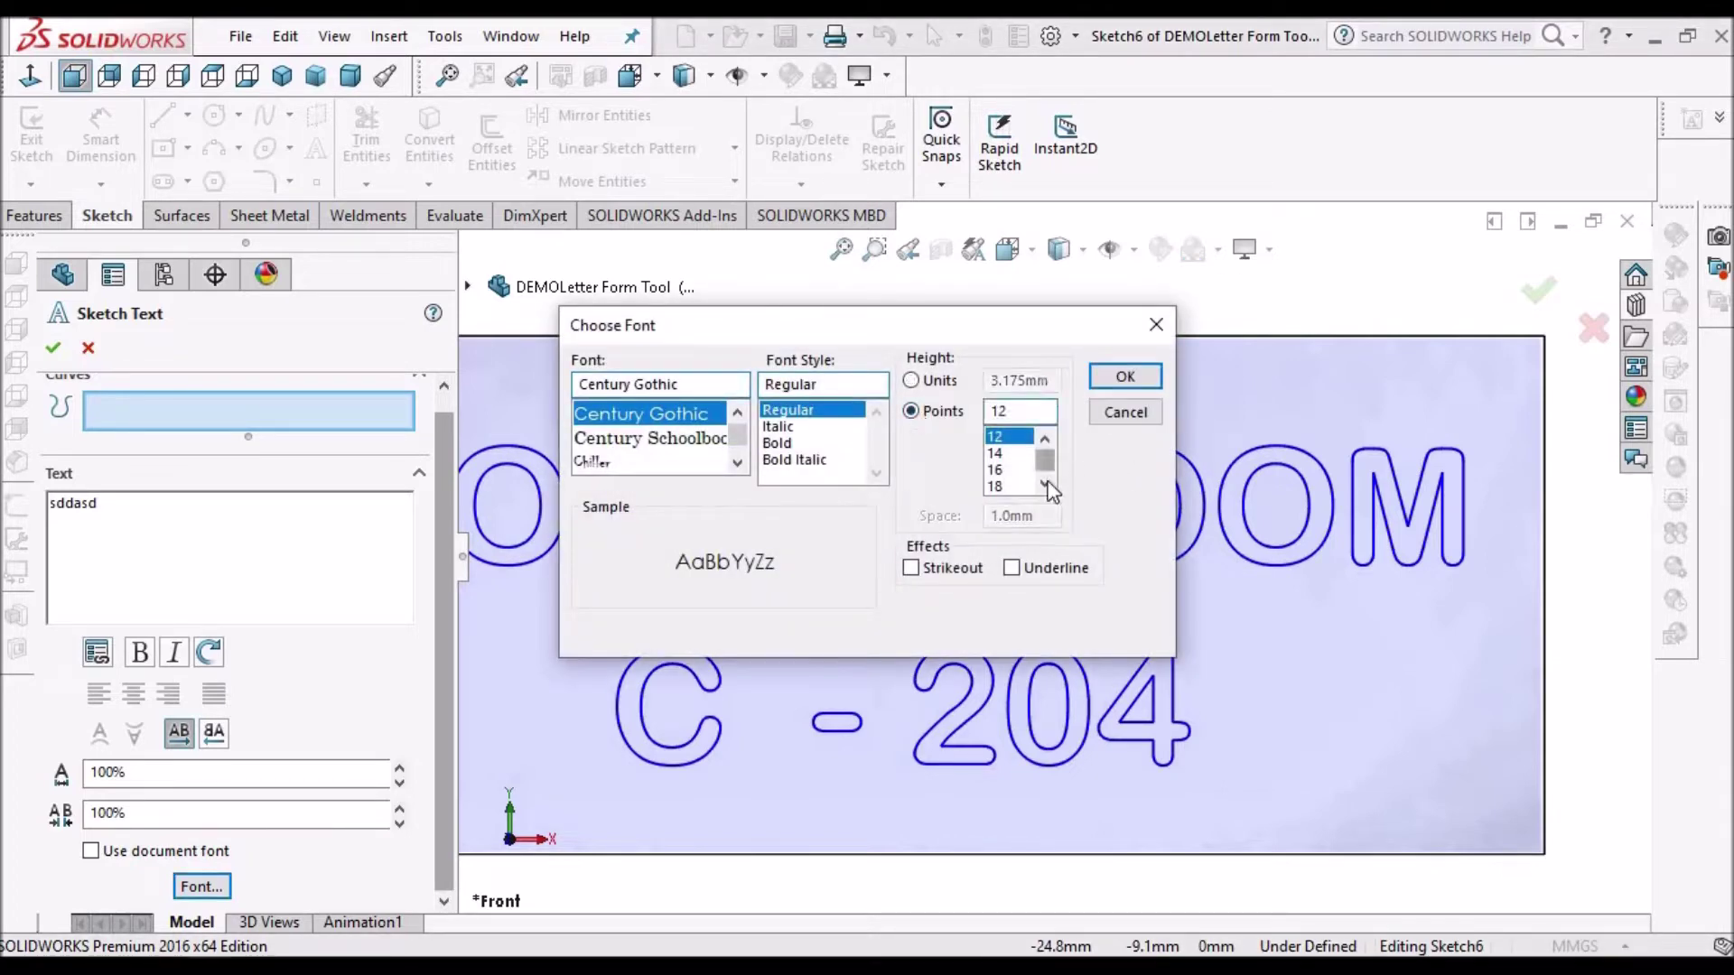
scroll(1047, 472, down, 3)
drag(1024, 338, 864, 318)
click(964, 356)
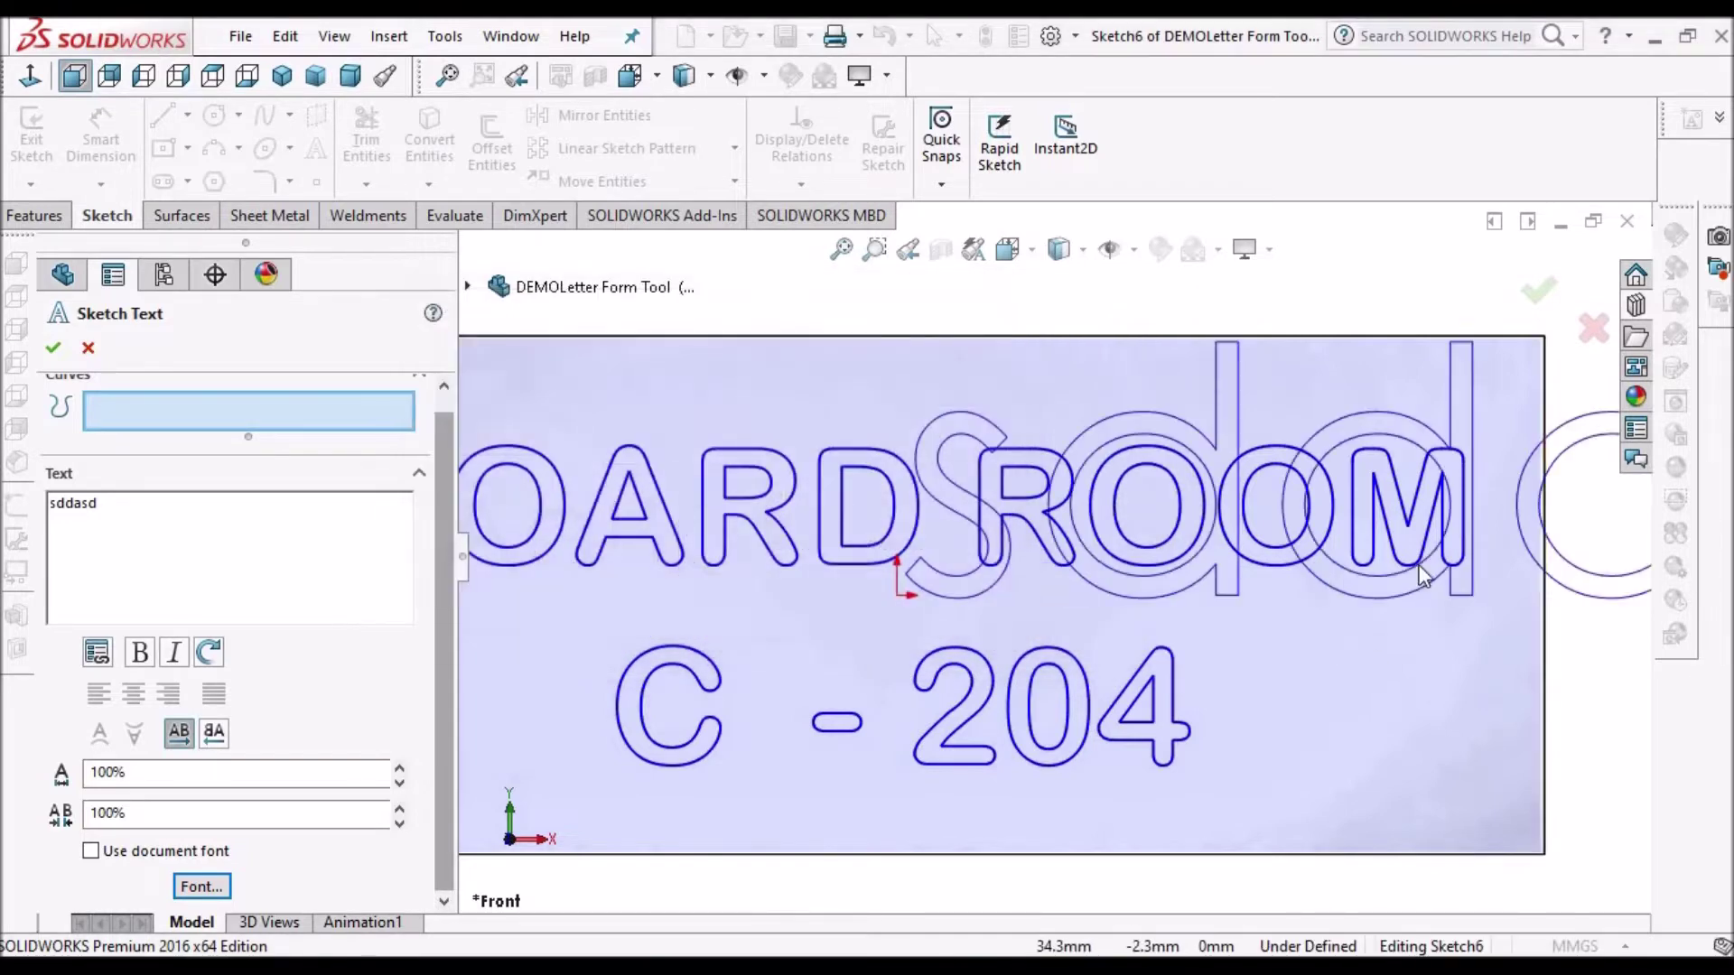
scroll(984, 578, up, 3)
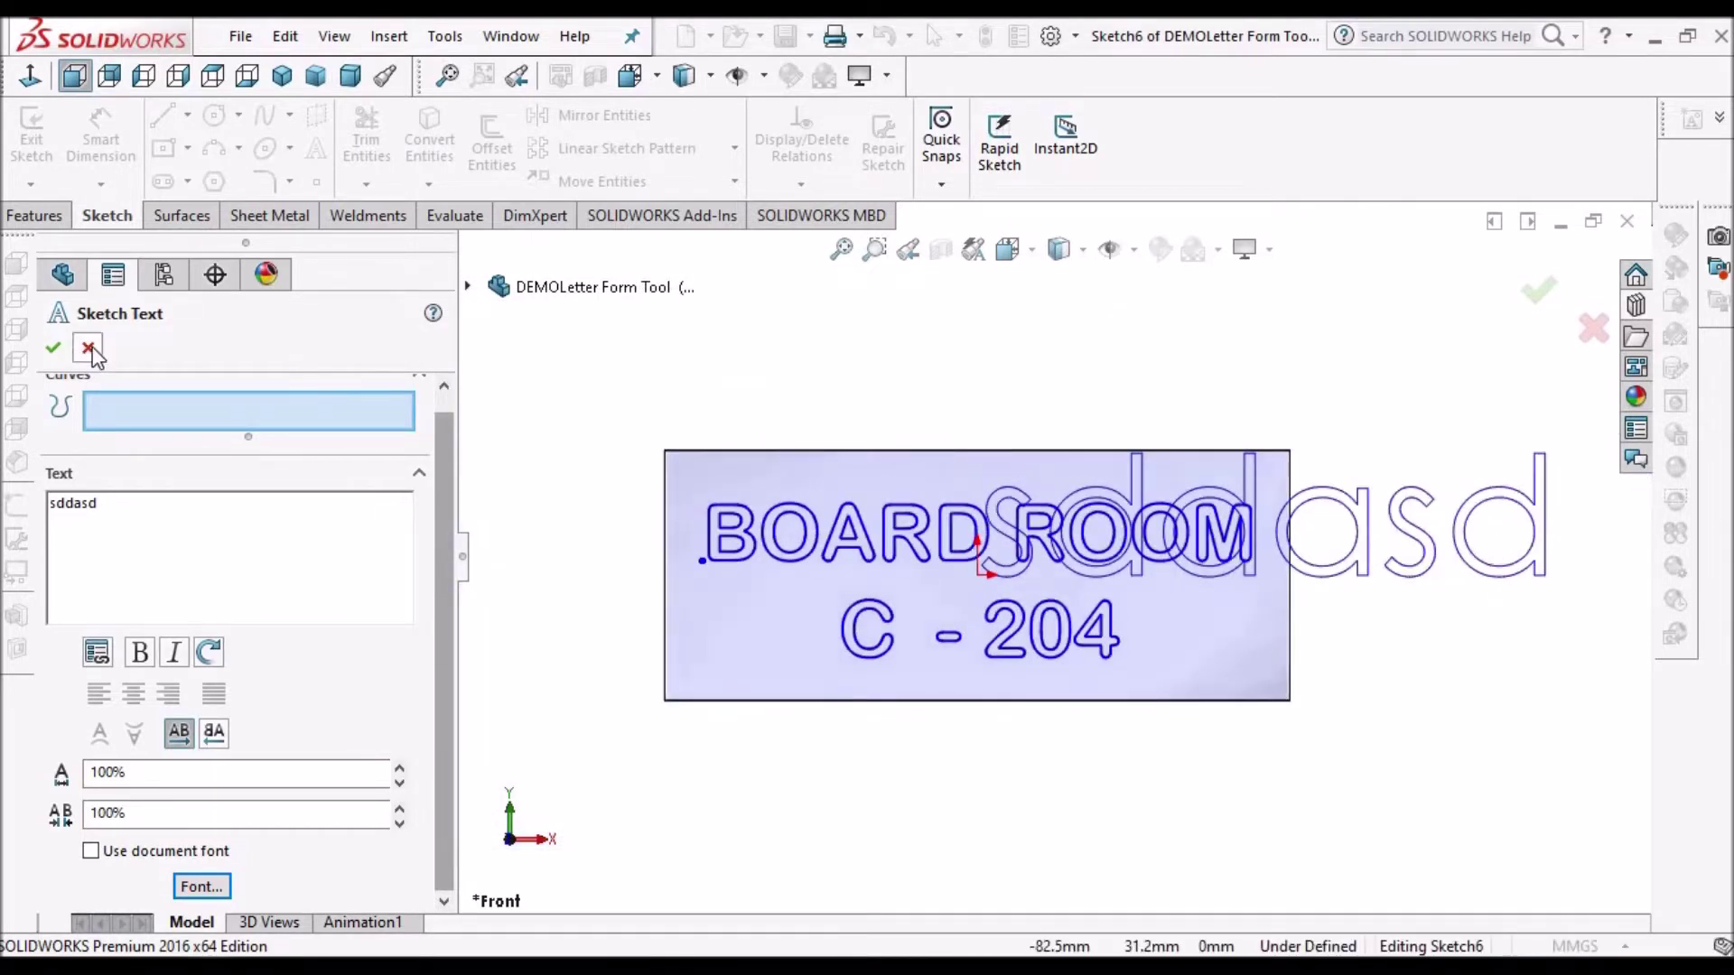
key(Escape)
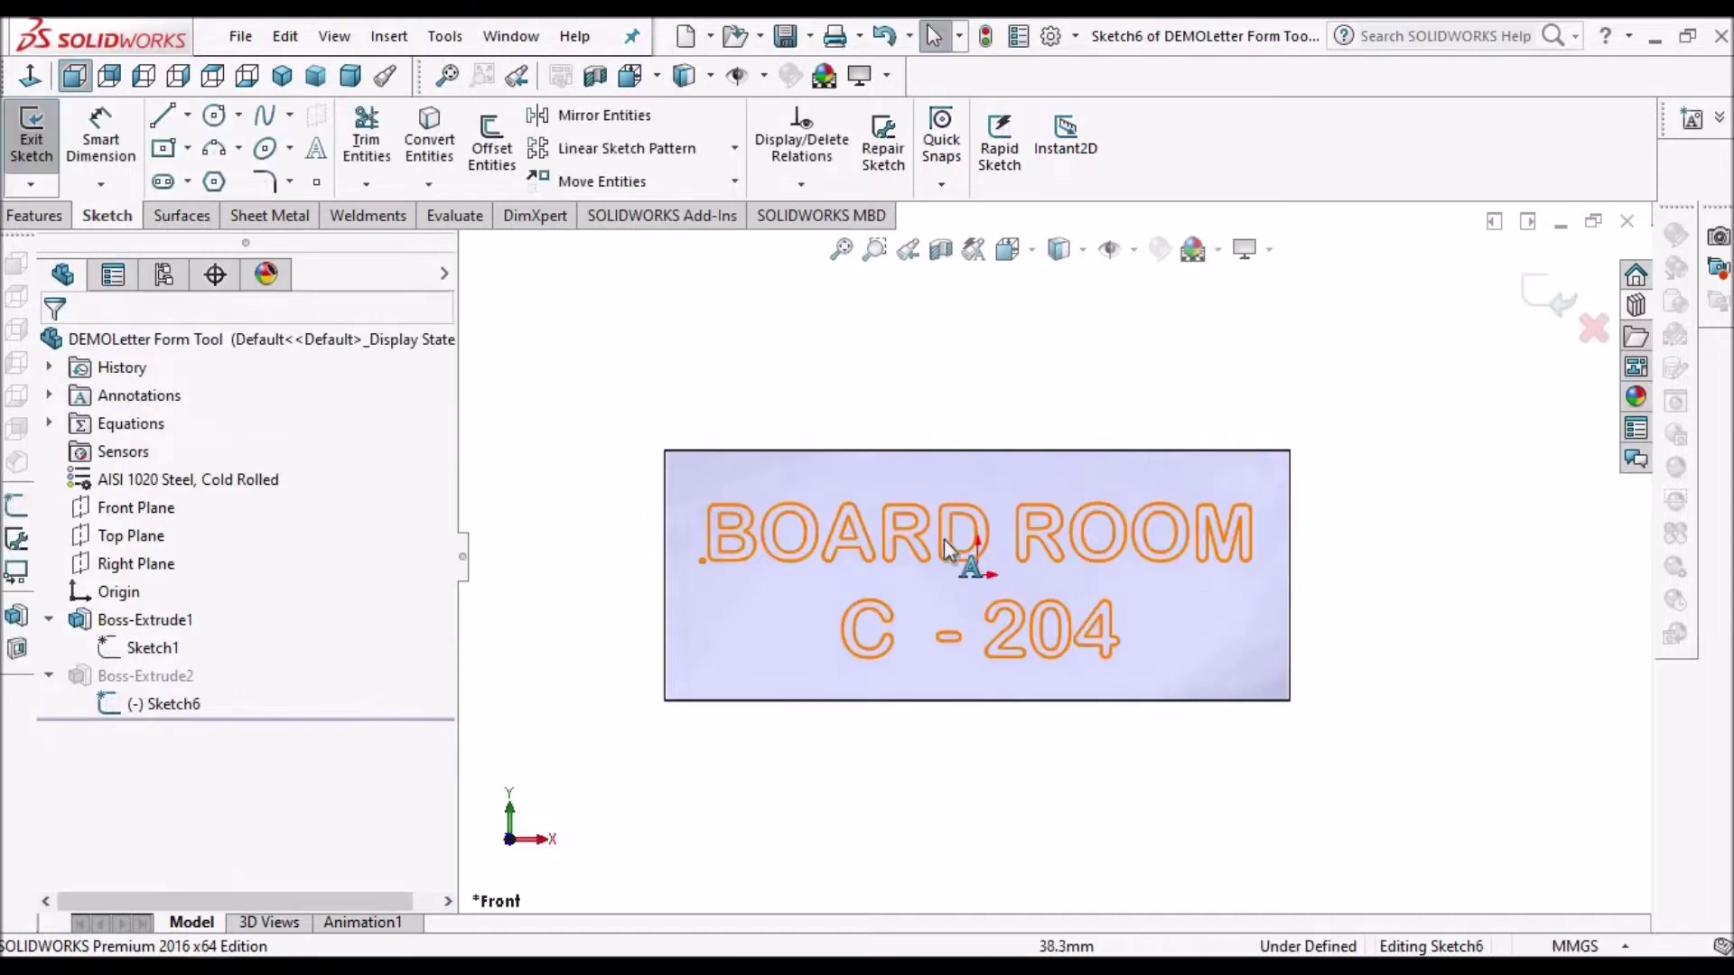
Close the lettering sketch and unsuppress Boss-Extrude2 to restore the raised letters on the plate.
scroll(935, 522, down, 1)
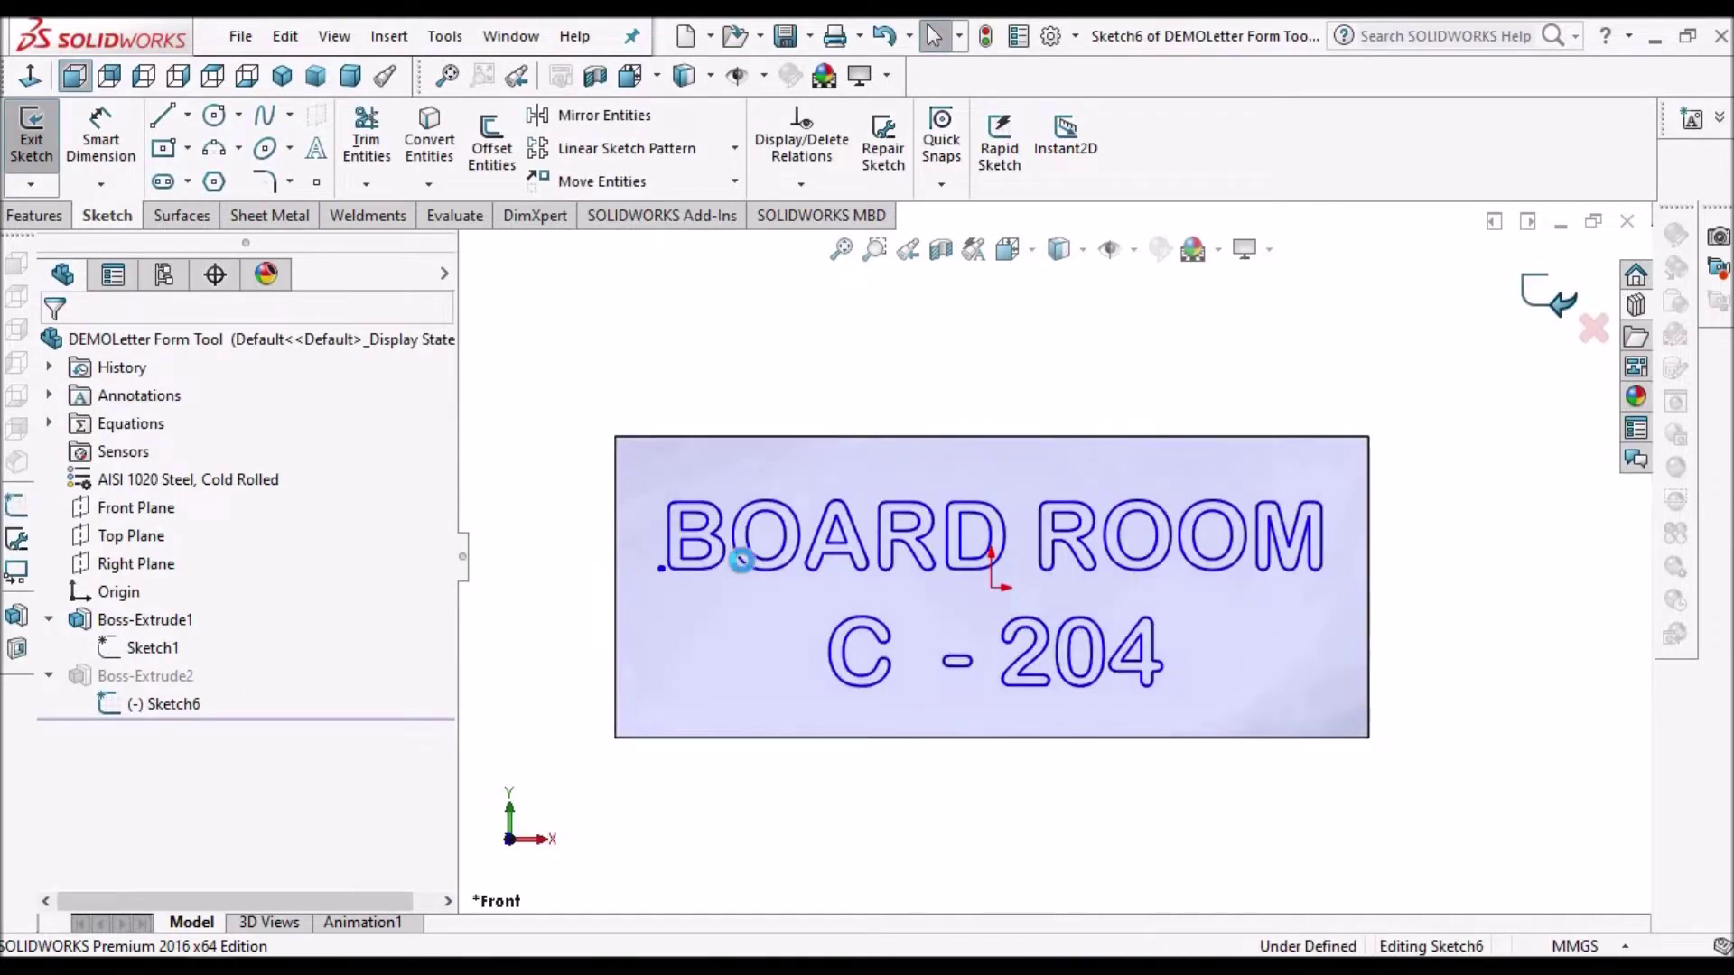
key(ctrl+b)
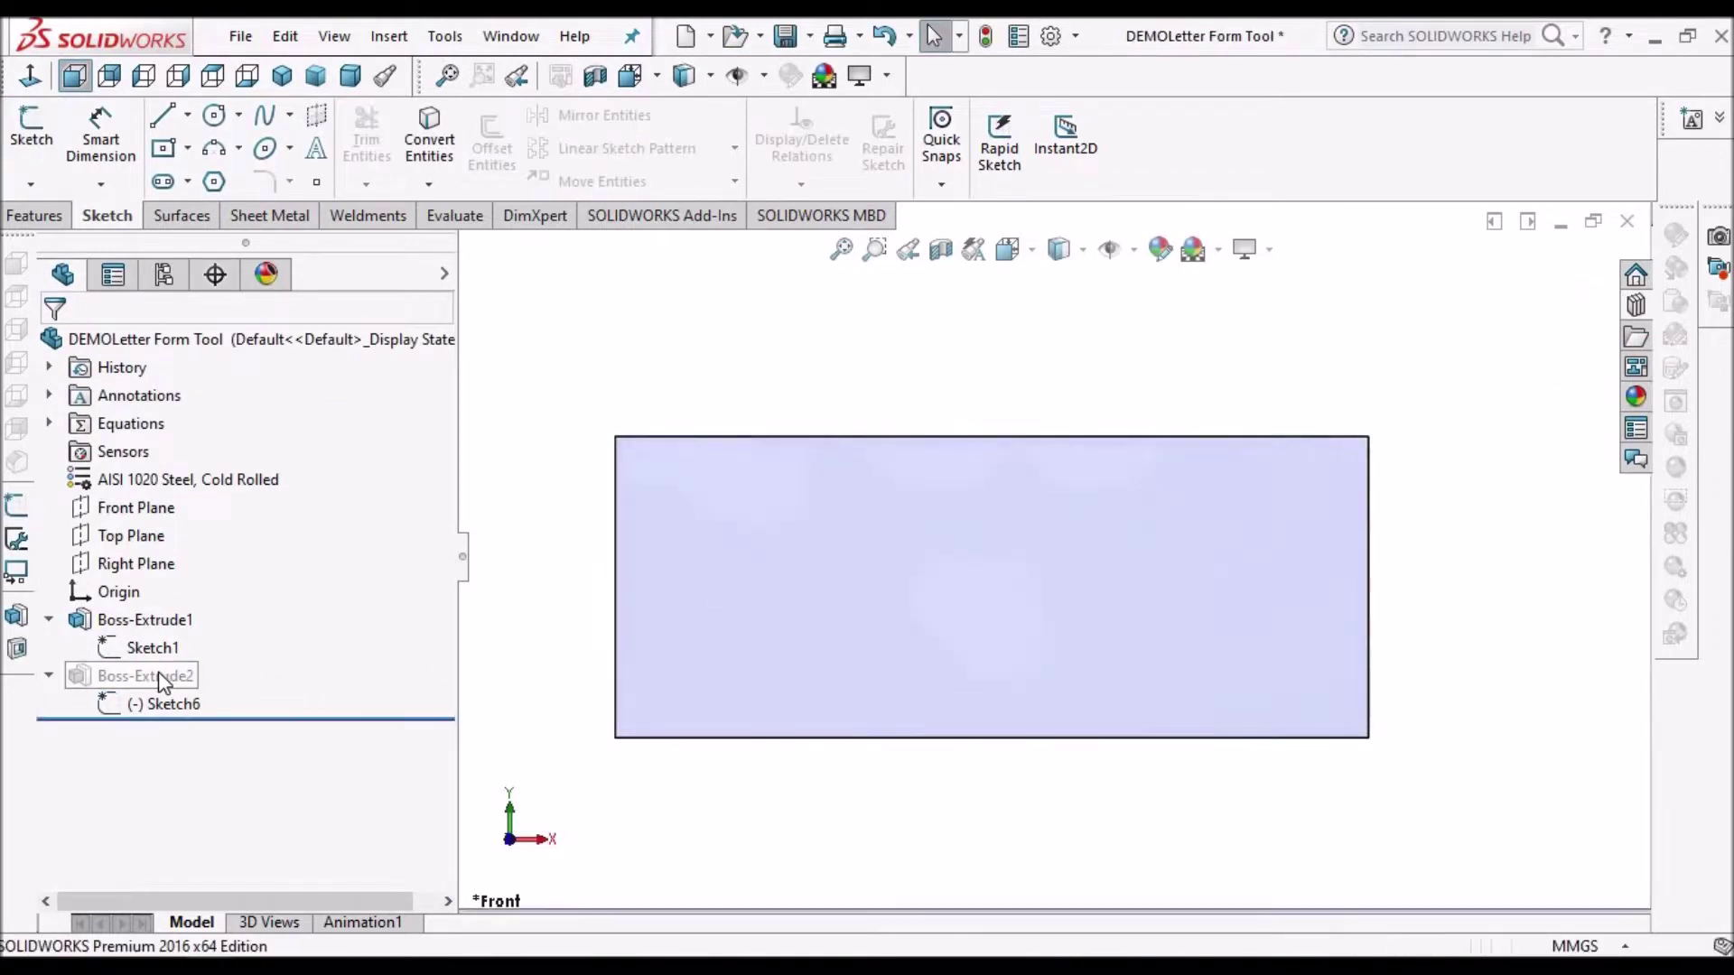
right_click(149, 675)
click(244, 402)
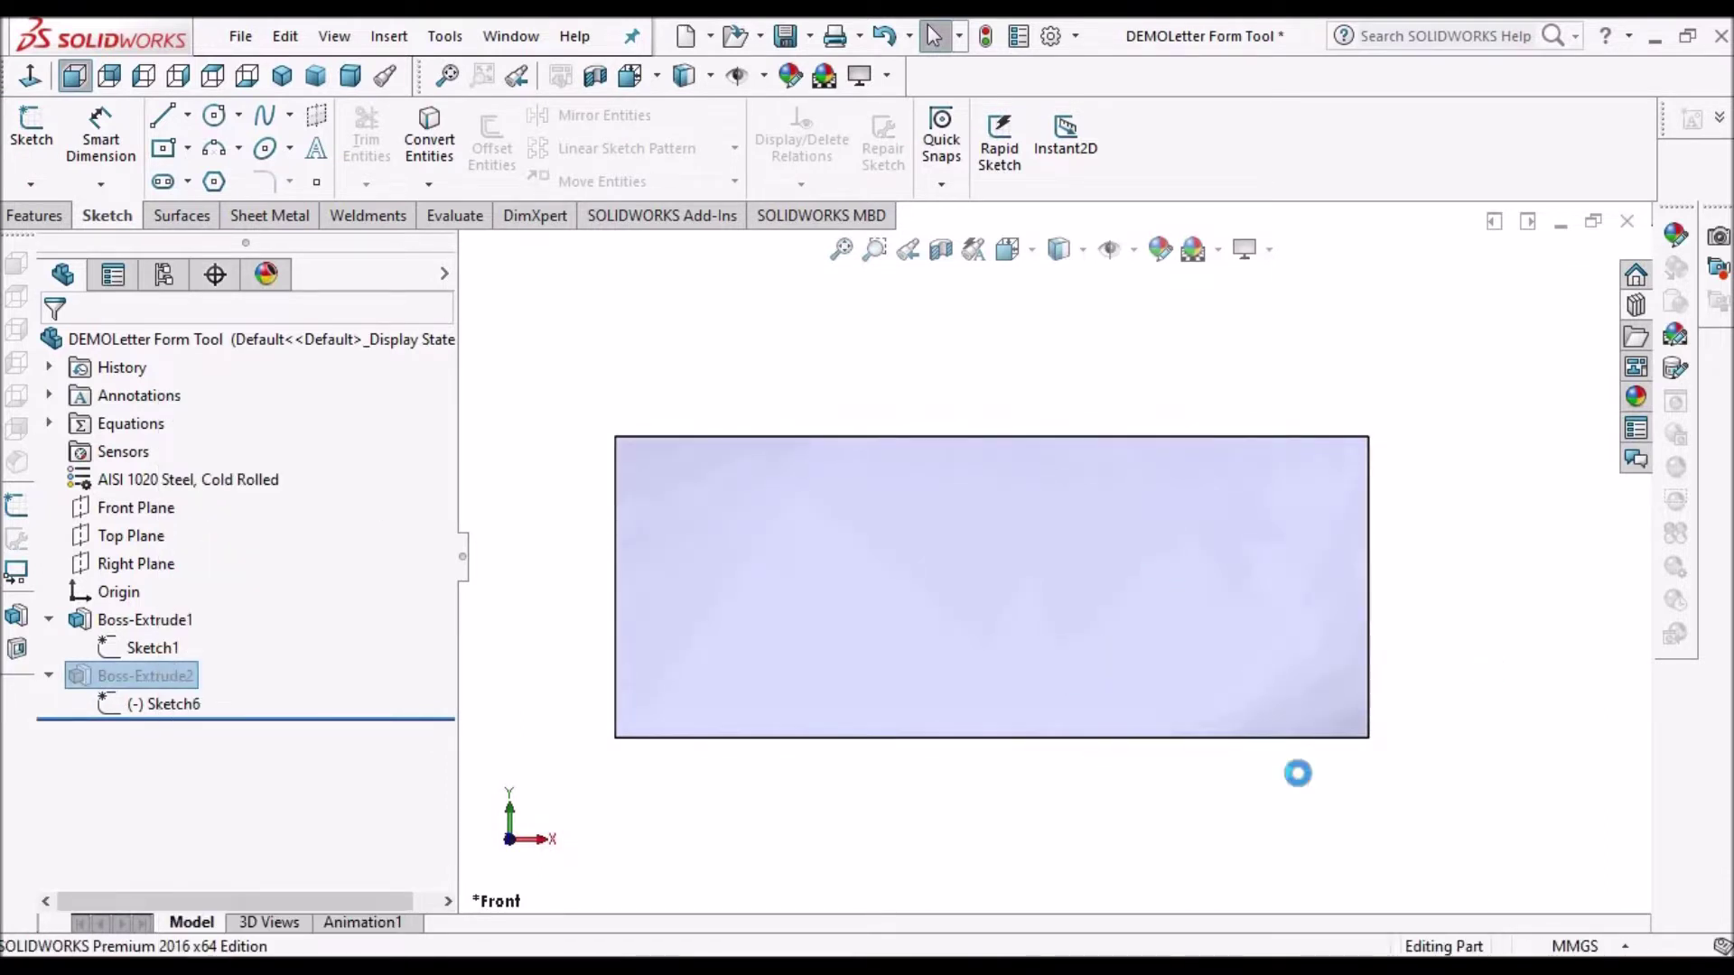
middle_drag(1039, 549, 901, 571)
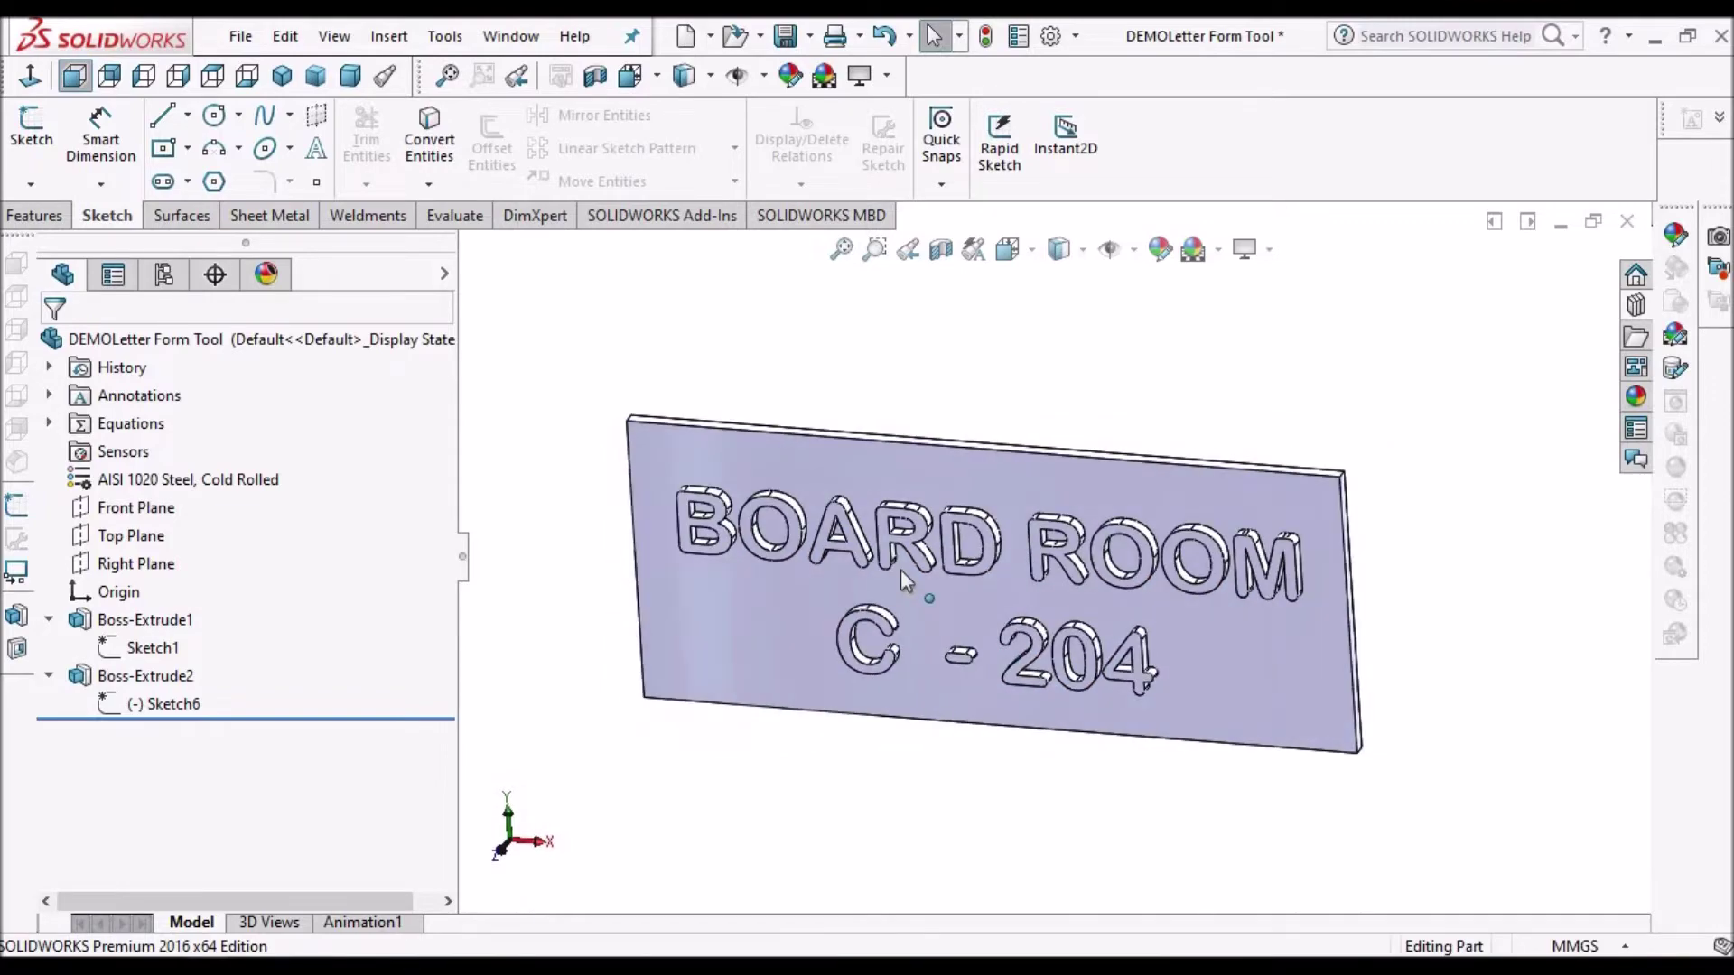
Examine the side walls and sharp inner corners of the extruded letters, especially the opening in the first R.
scroll(901, 571, down, 5)
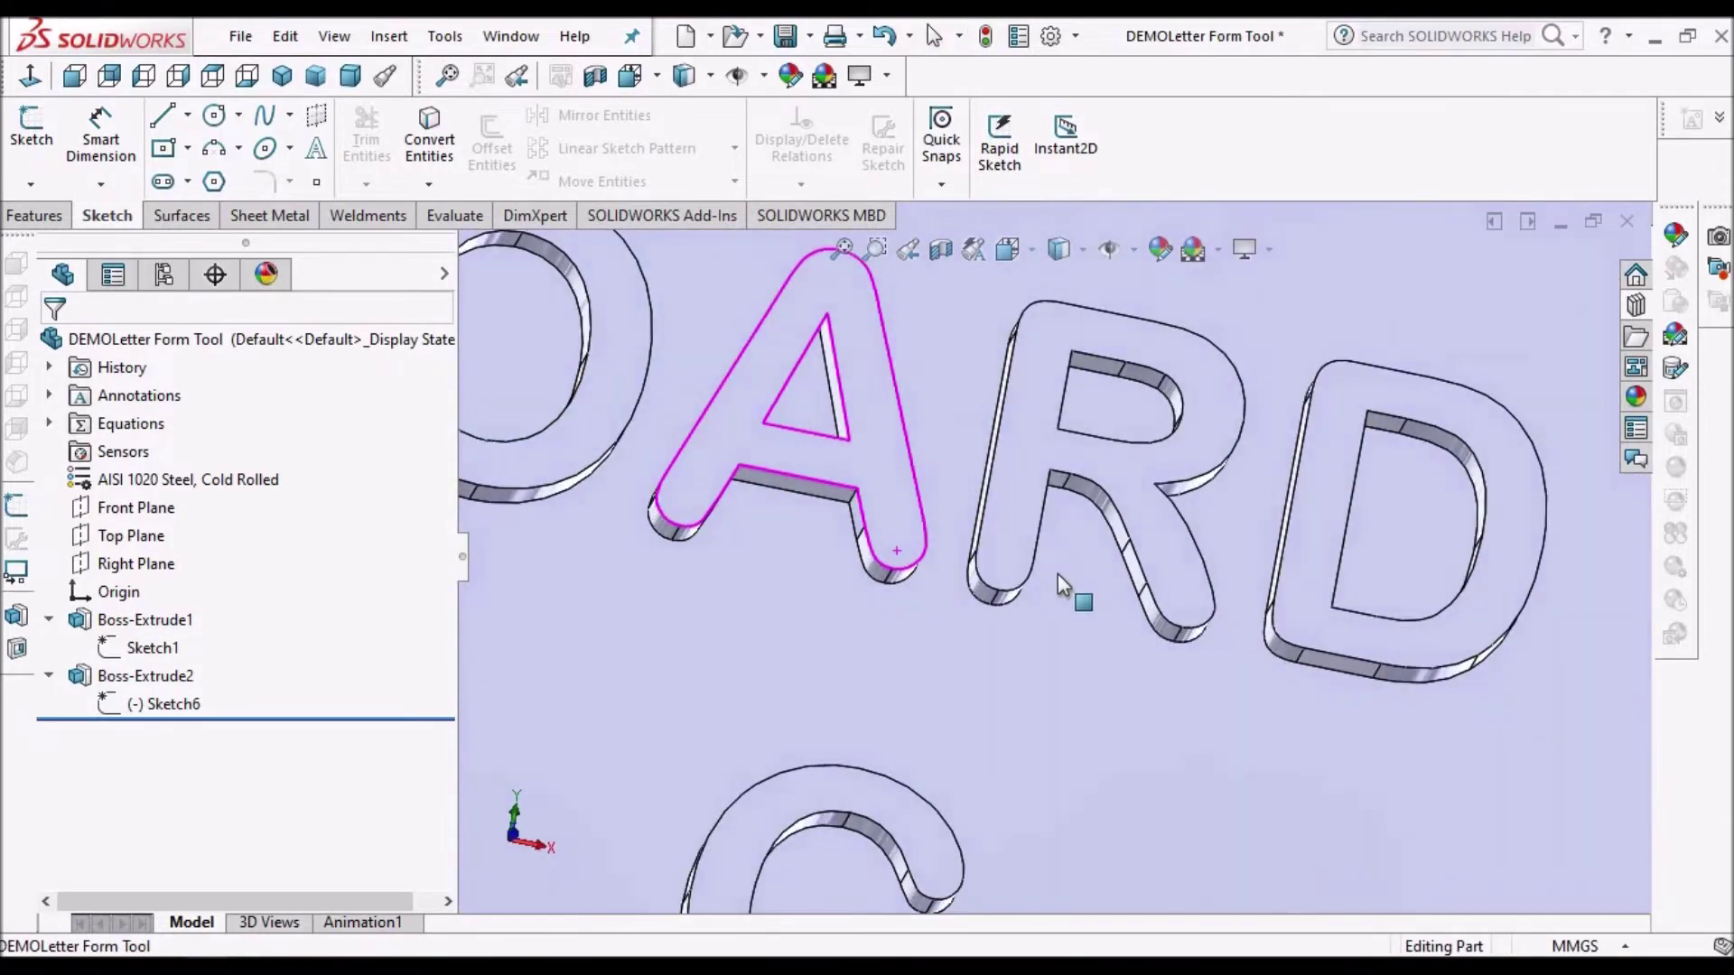
scroll(1063, 659, up, 5)
scroll(1200, 587, down, 3)
middle_drag(1175, 583, 1201, 553)
scroll(964, 533, down, 4)
scroll(968, 540, down, 2)
mouse_move(984, 542)
middle_down()
mouse_move(928, 517)
mouse_move(960, 565)
middle_up()
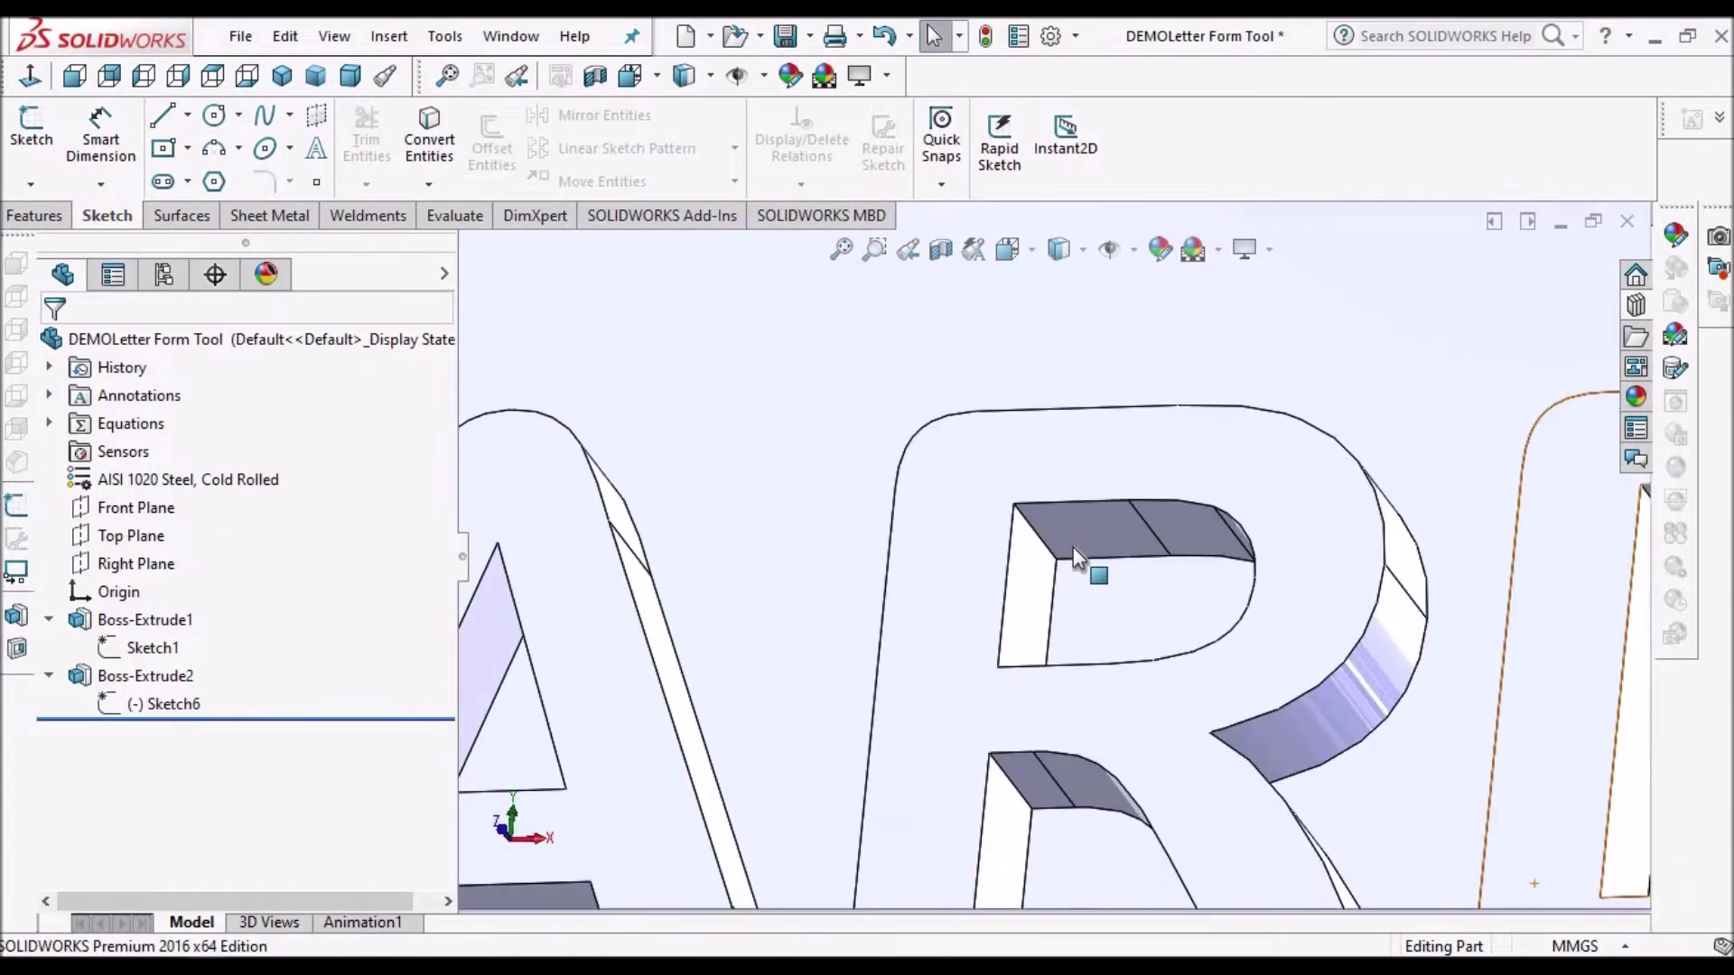
scroll(1038, 533, down, 2)
scroll(1031, 538, up, 4)
mouse_move(1047, 560)
middle_down()
mouse_move(1098, 618)
mouse_move(1047, 558)
middle_up()
scroll(1051, 567, down, 5)
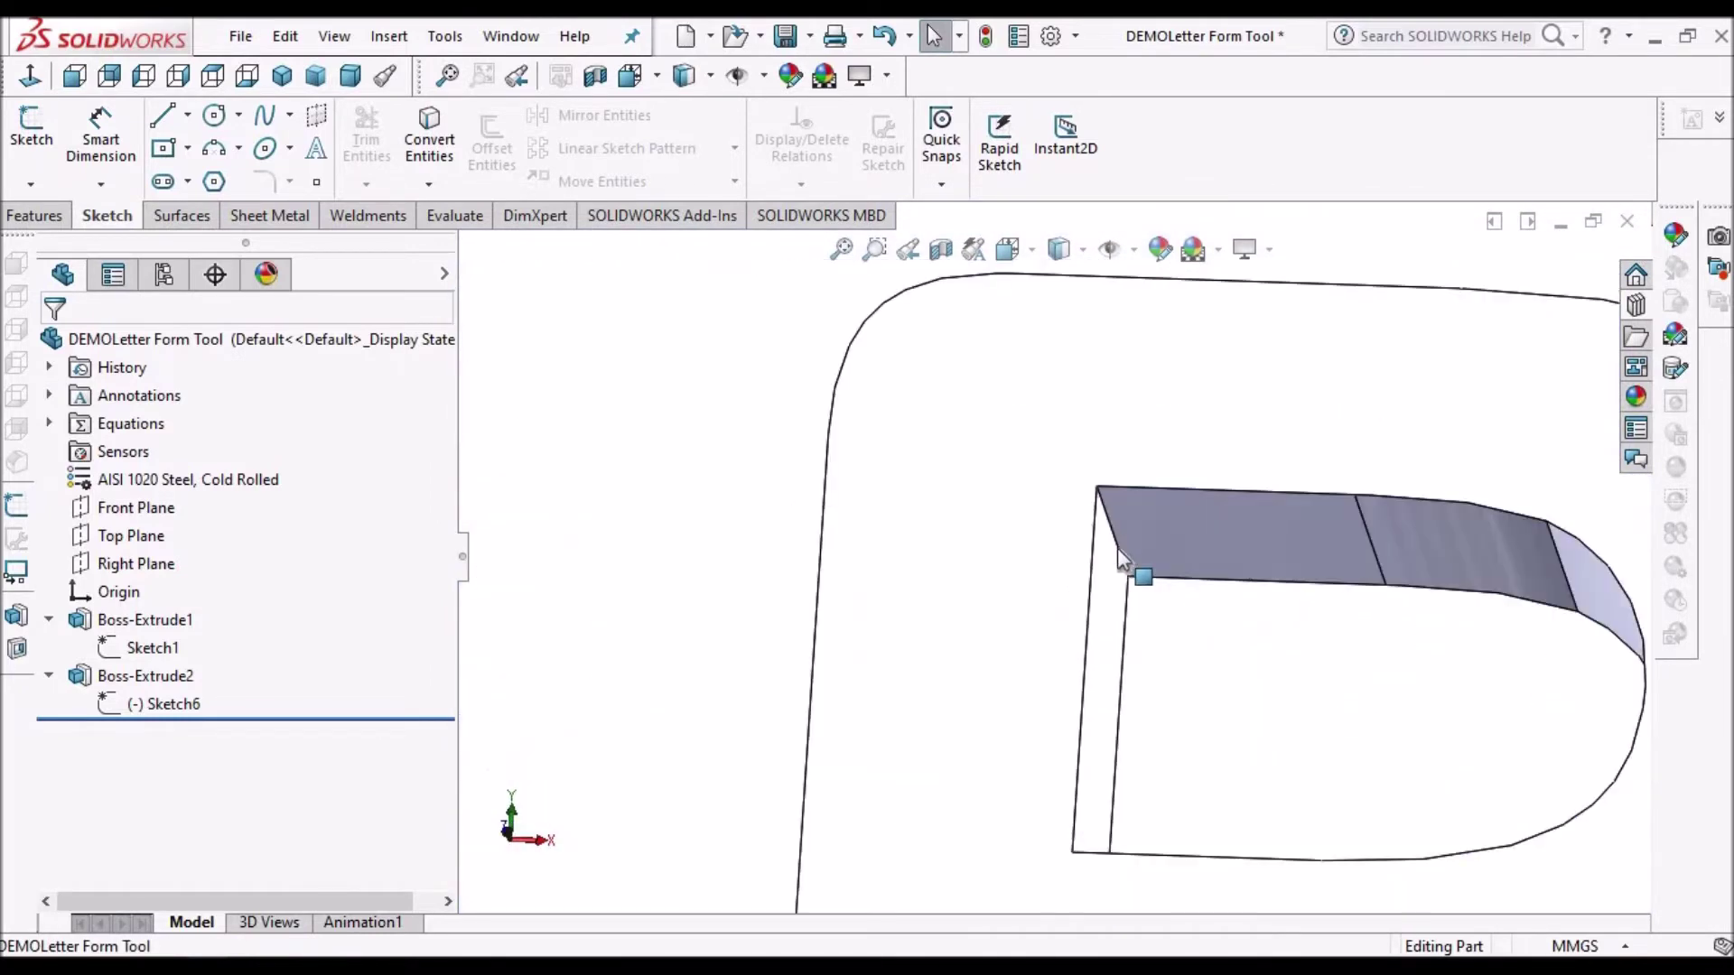
scroll(863, 632, up, 5)
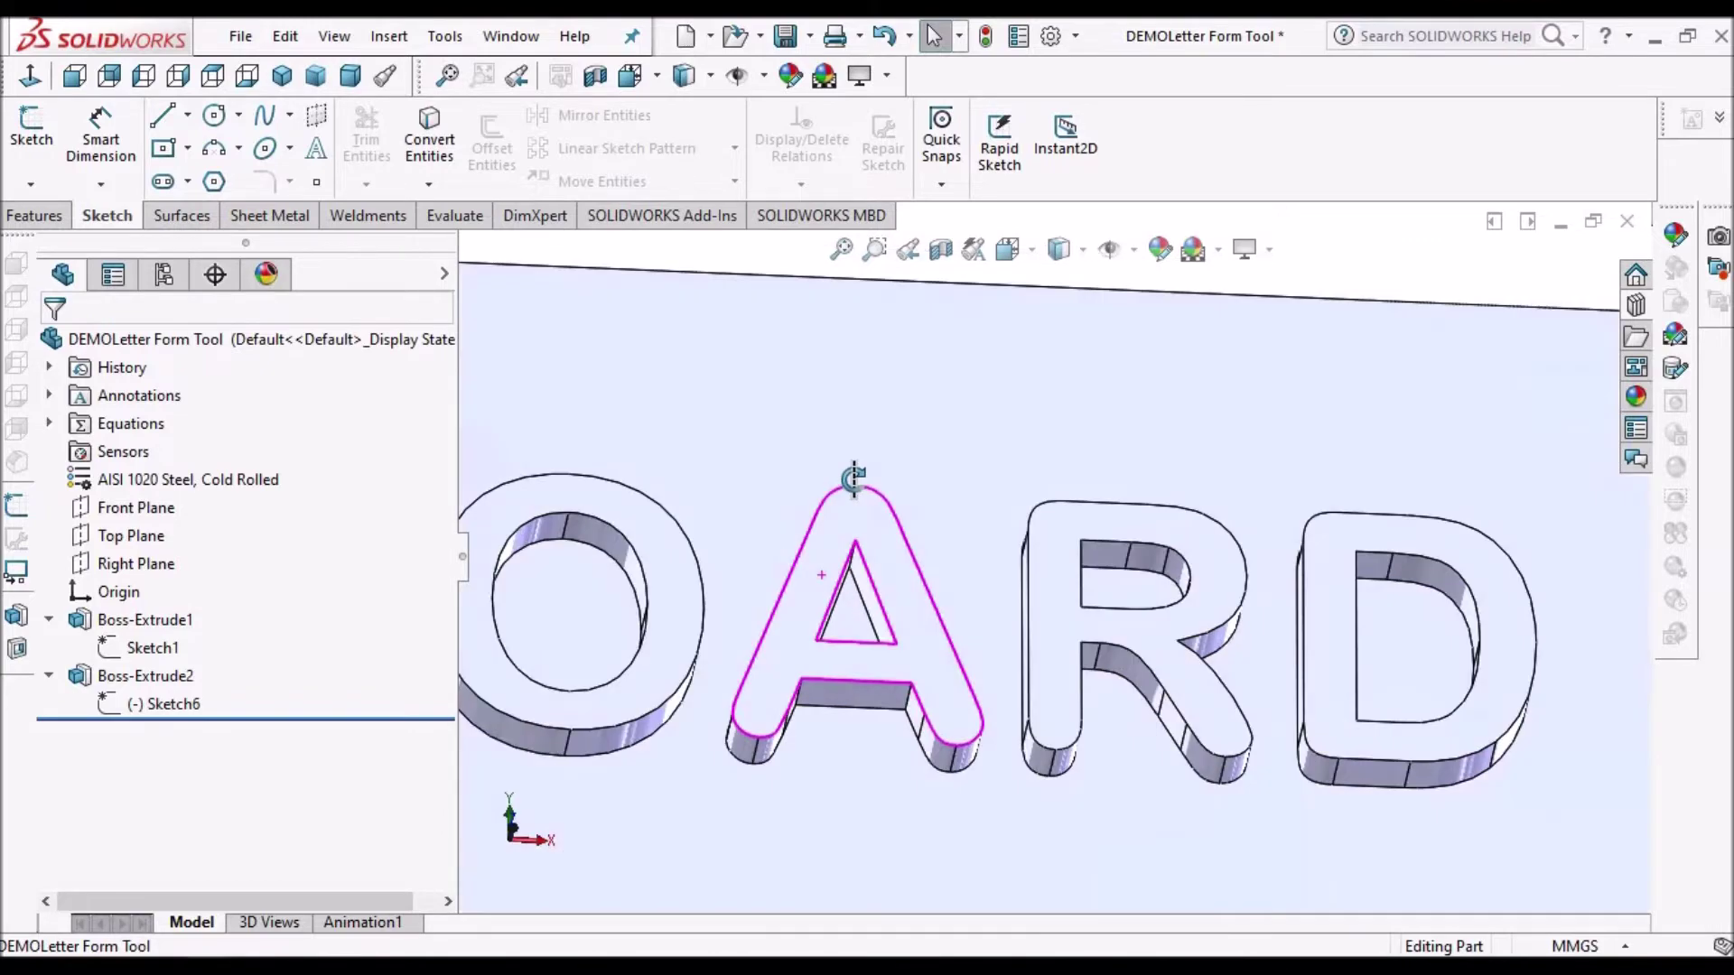
Inspect the sharp inner corner at the apex of the letter A's triangular opening.
middle_drag(854, 480, 867, 677)
scroll(987, 567, up, 4)
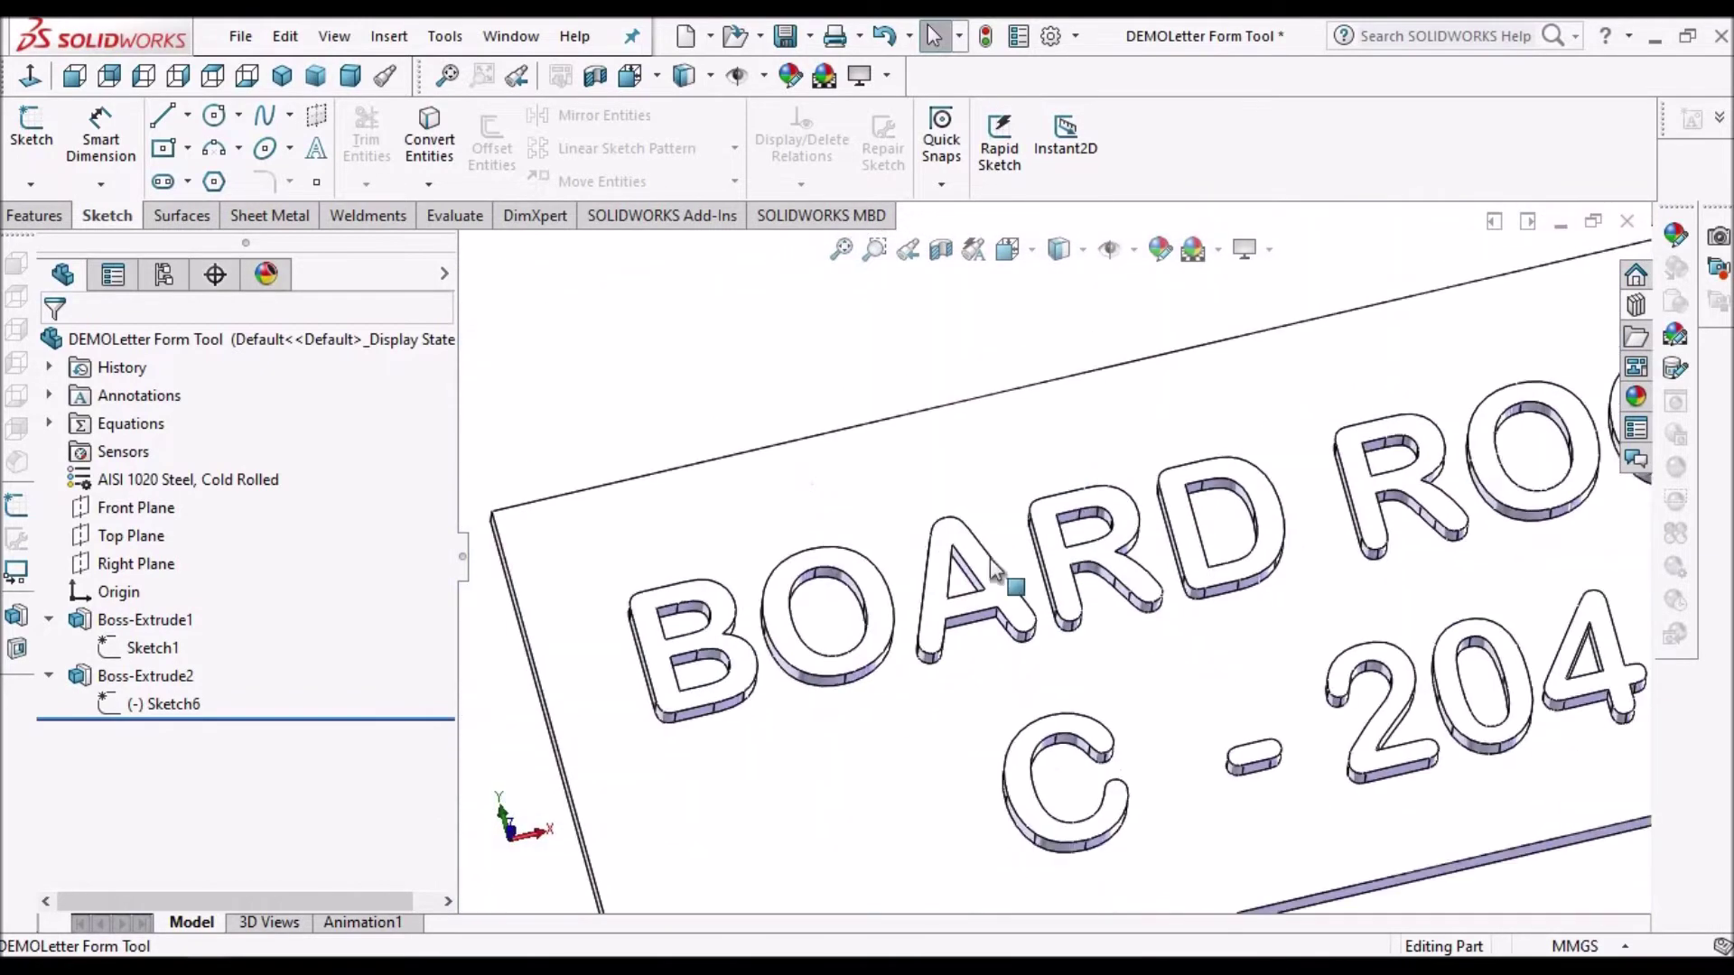
scroll(988, 567, down, 8)
scroll(993, 519, down, 2)
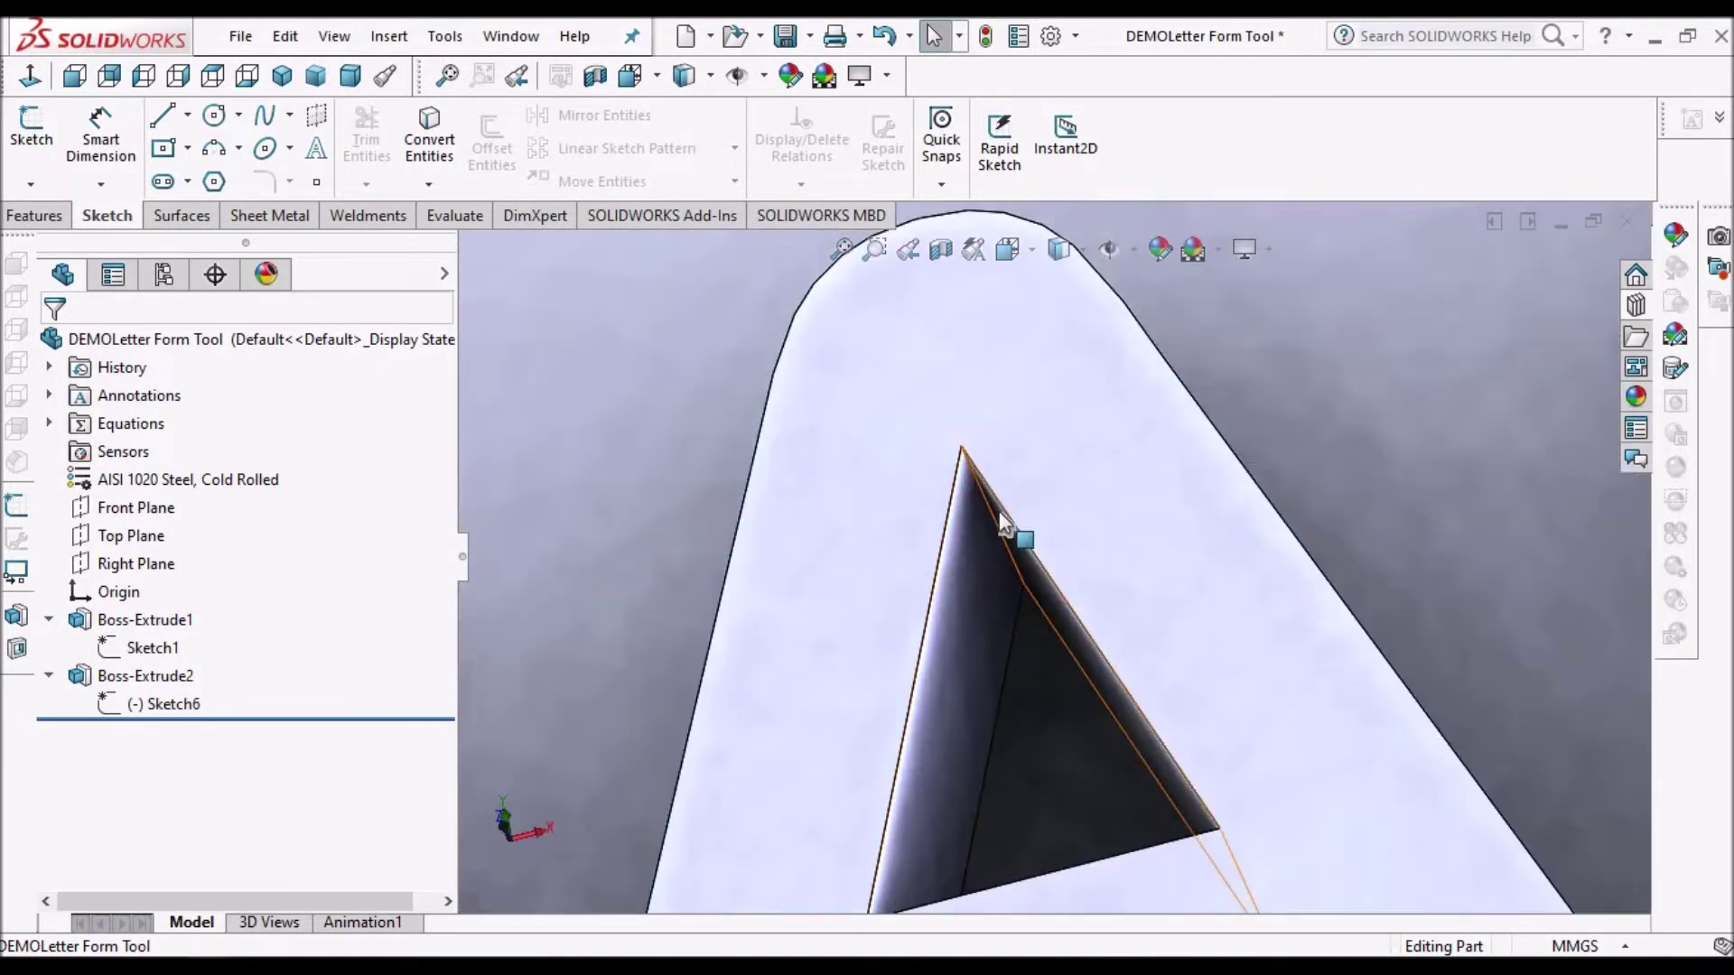
Examine the raised BOARD ROOM C - 204 lettering across the whole plate from several distances and an angled view.
scroll(1026, 533, up, 8)
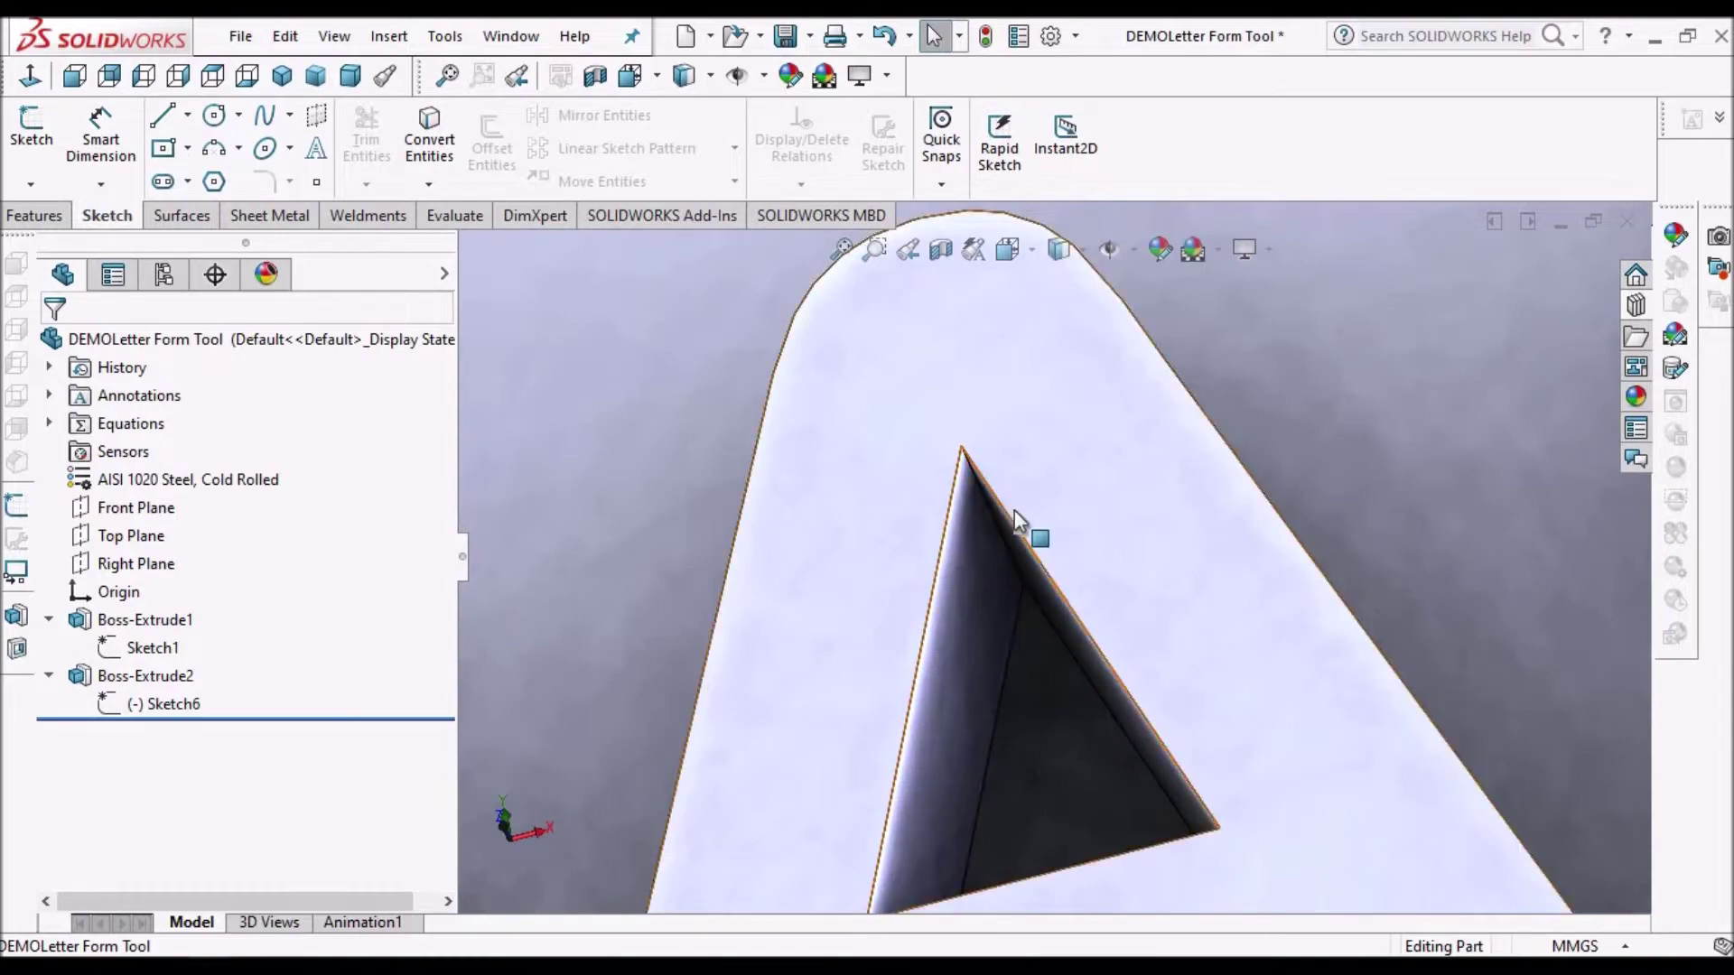
scroll(1065, 643, up, 7)
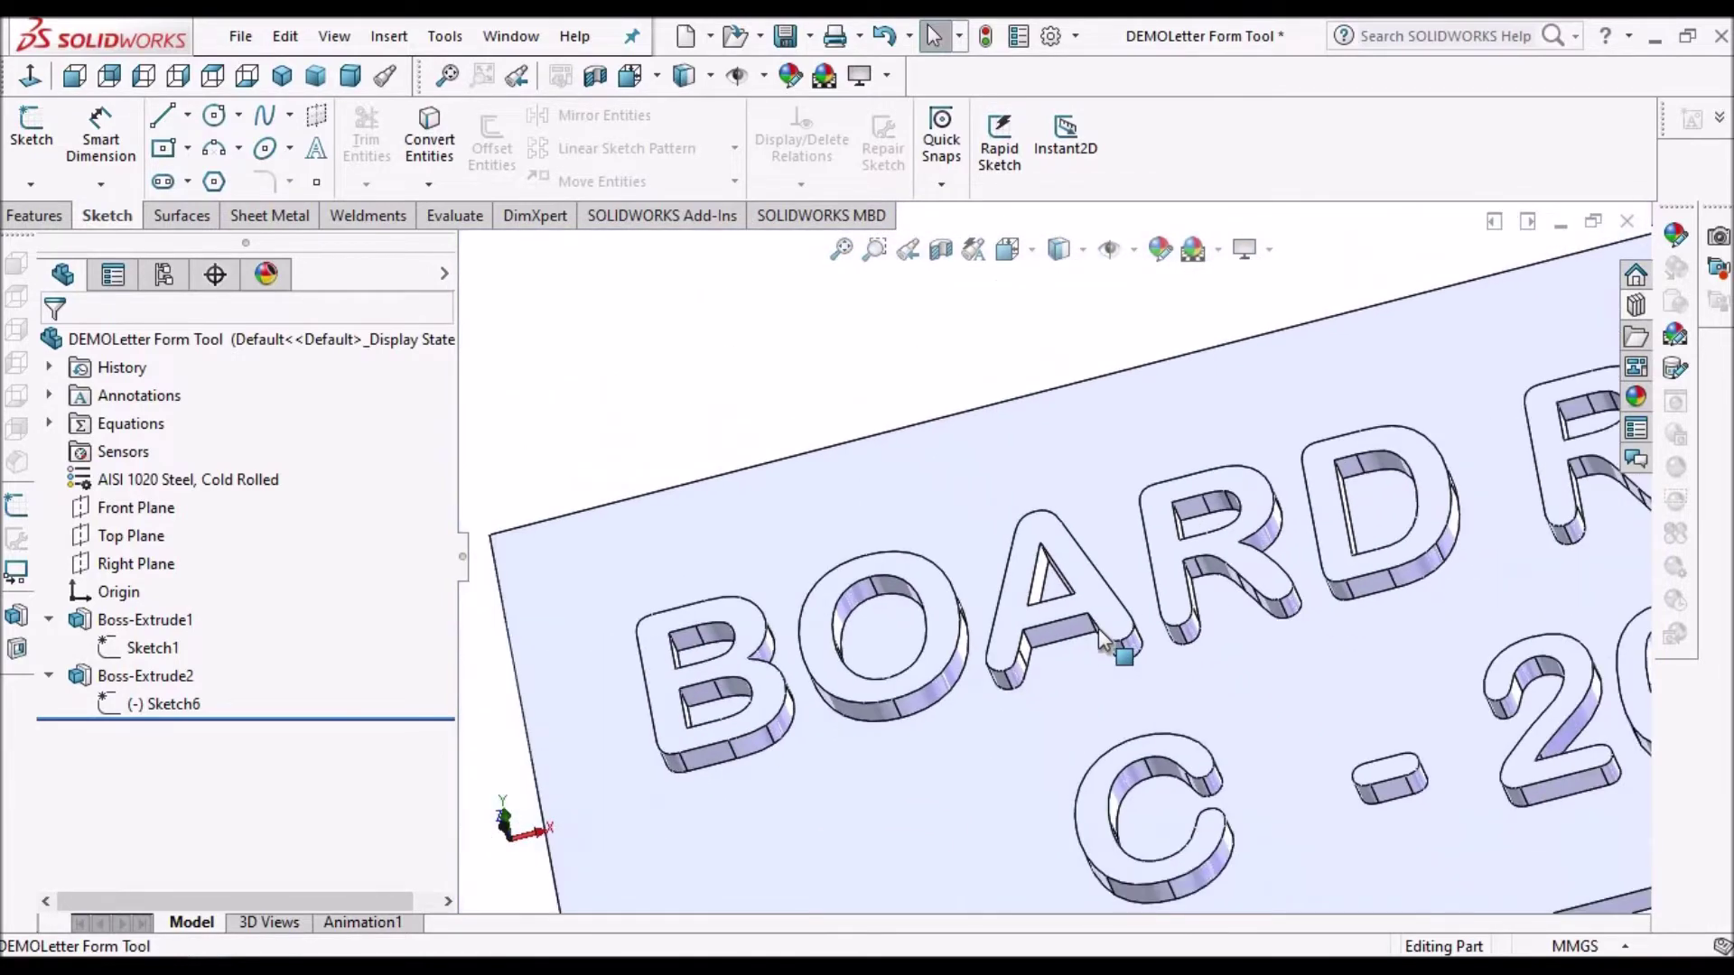
middle_drag(1179, 693, 1142, 713)
scroll(1316, 614, down, 4)
scroll(1307, 625, up, 4)
scroll(1033, 535, up, 4)
scroll(1010, 531, down, 2)
scroll(1009, 526, down, 1)
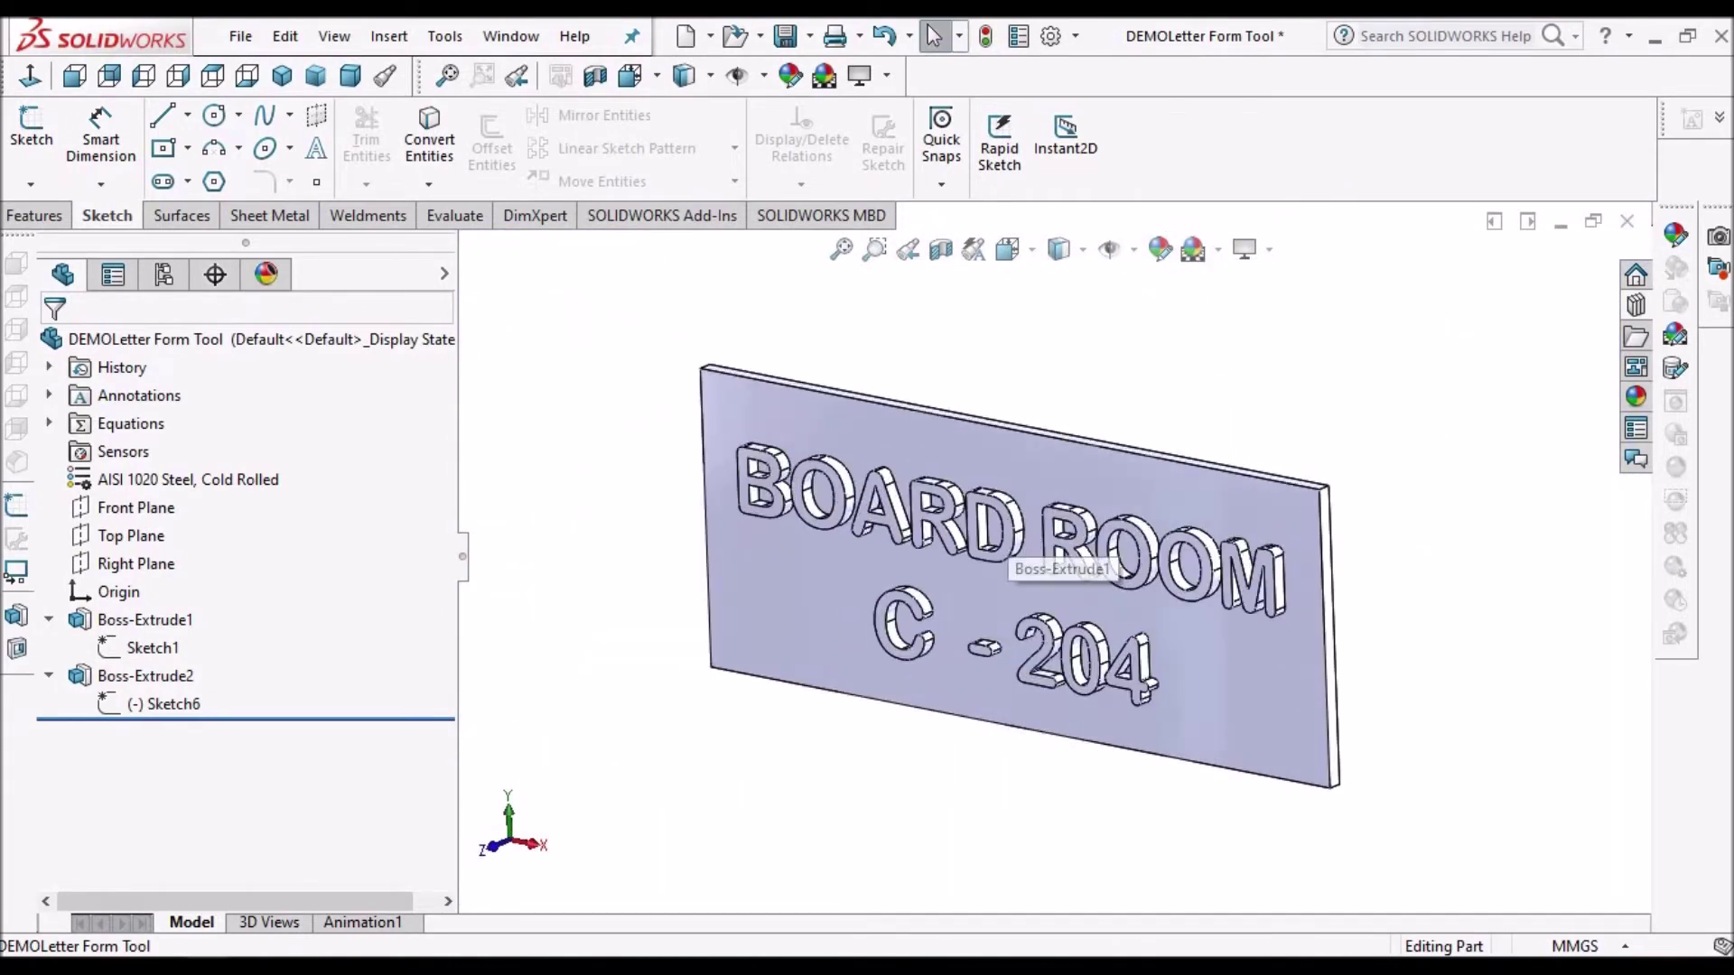
scroll(1108, 484, down, 2)
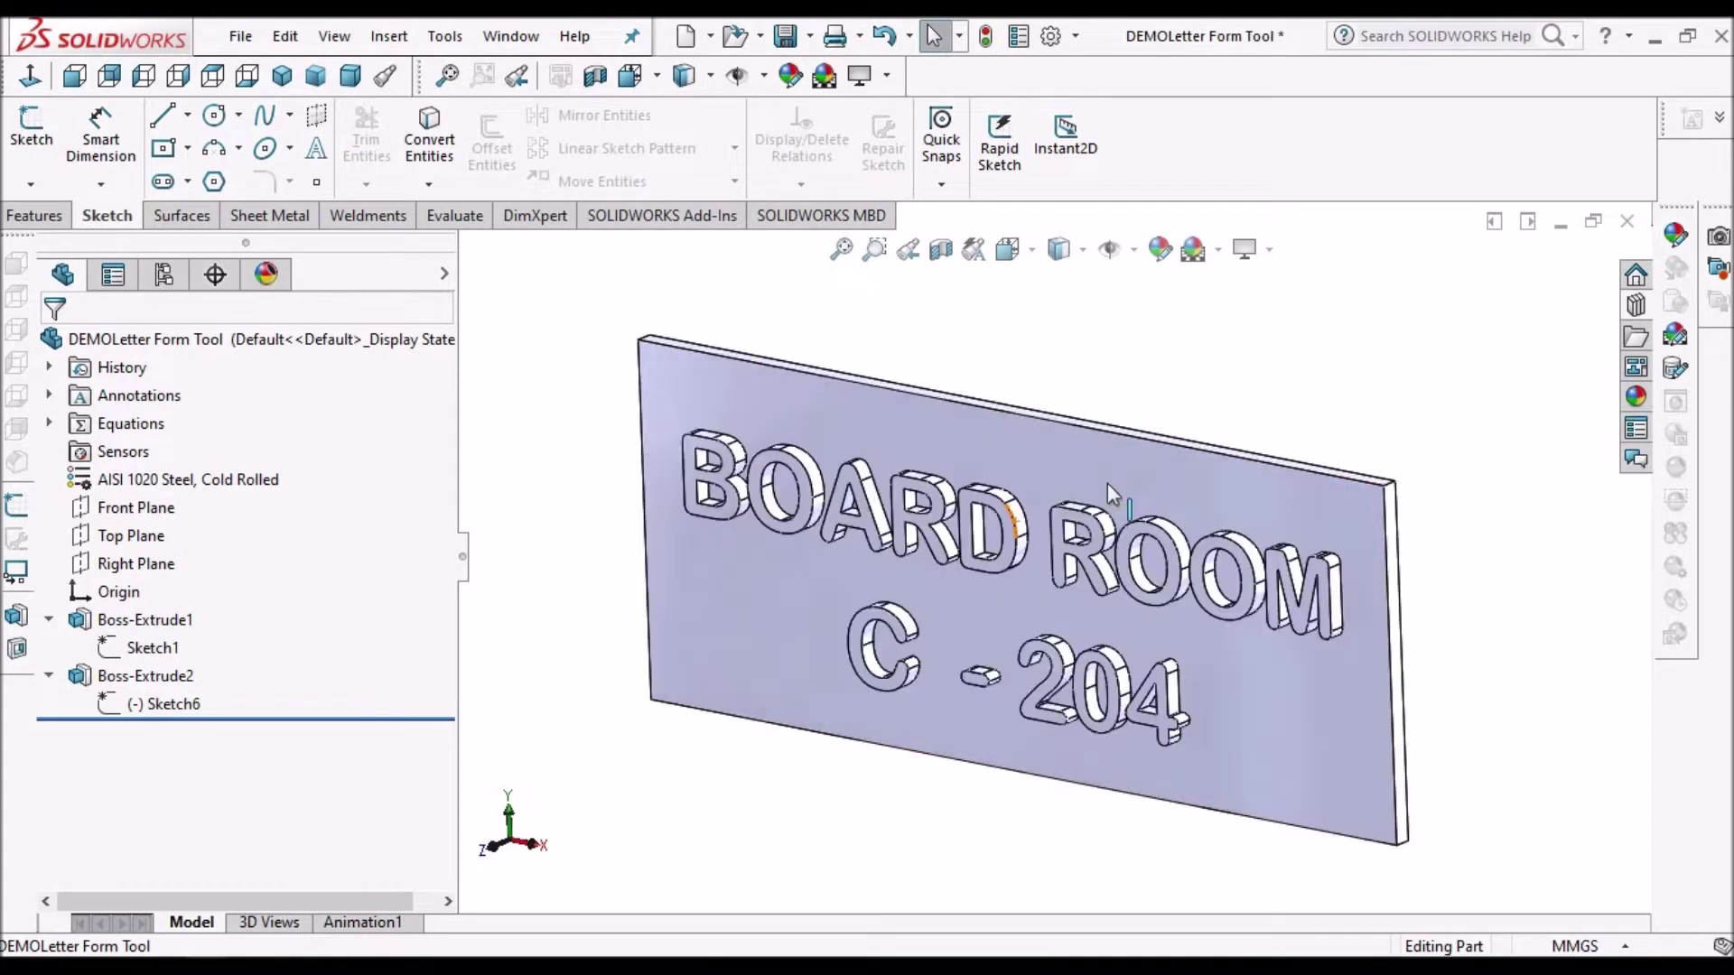
scroll(1265, 419, down, 2)
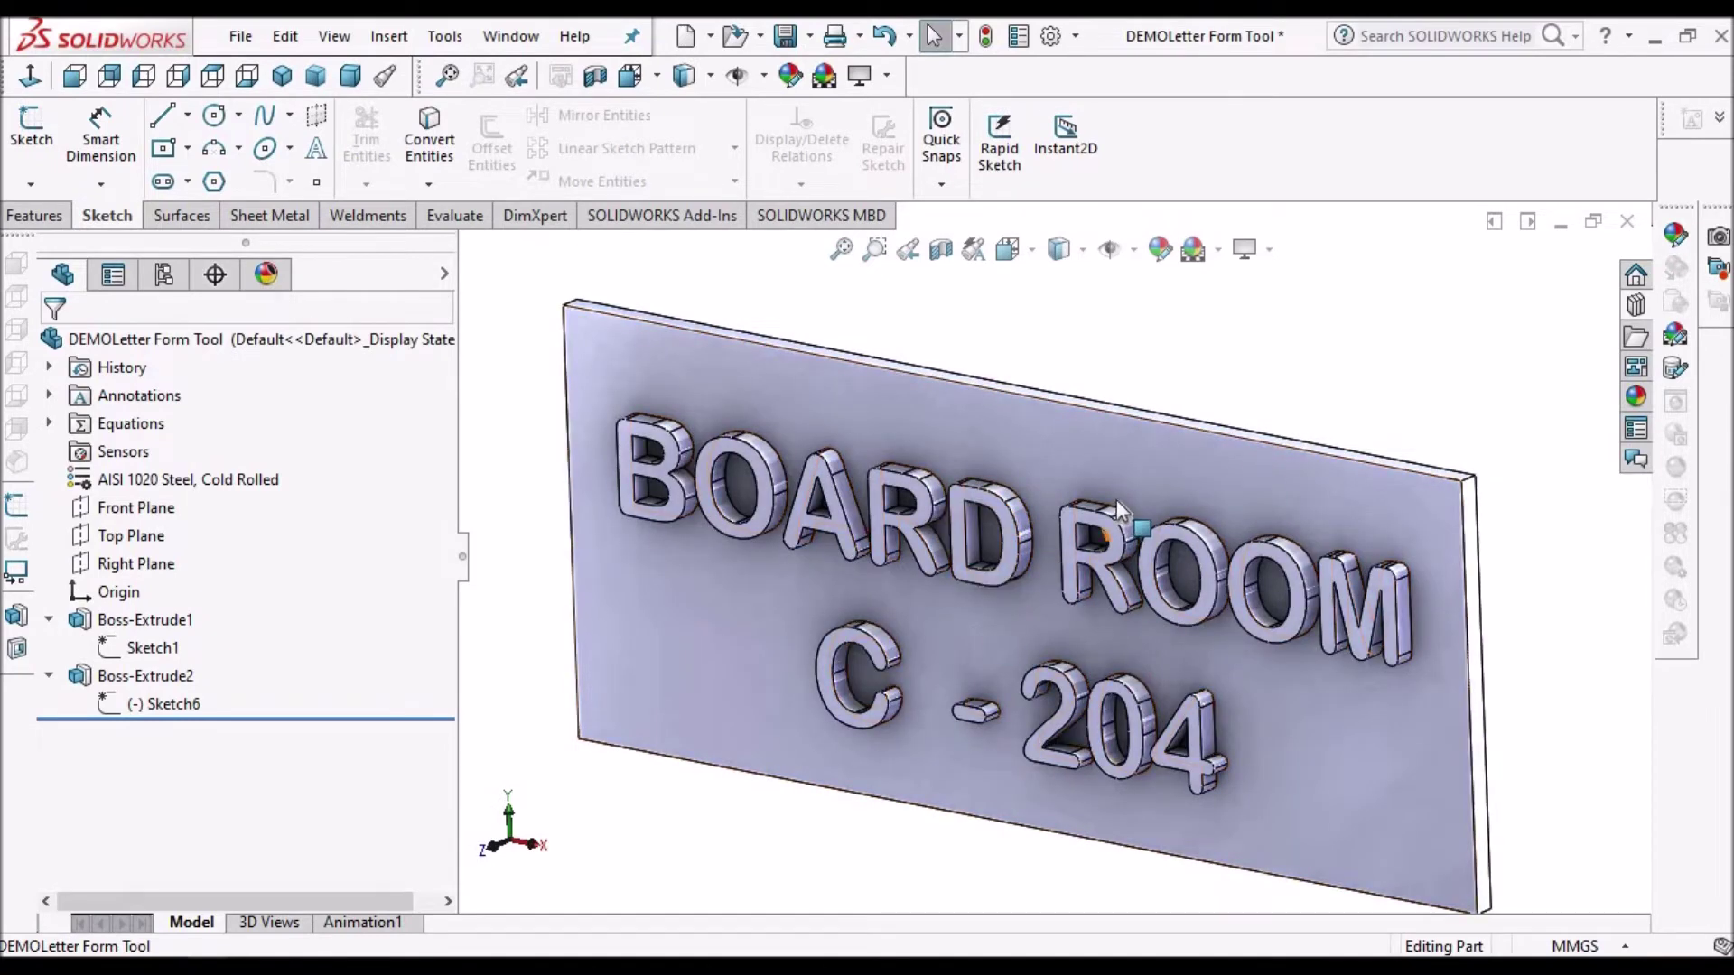
scroll(934, 600, up, 2)
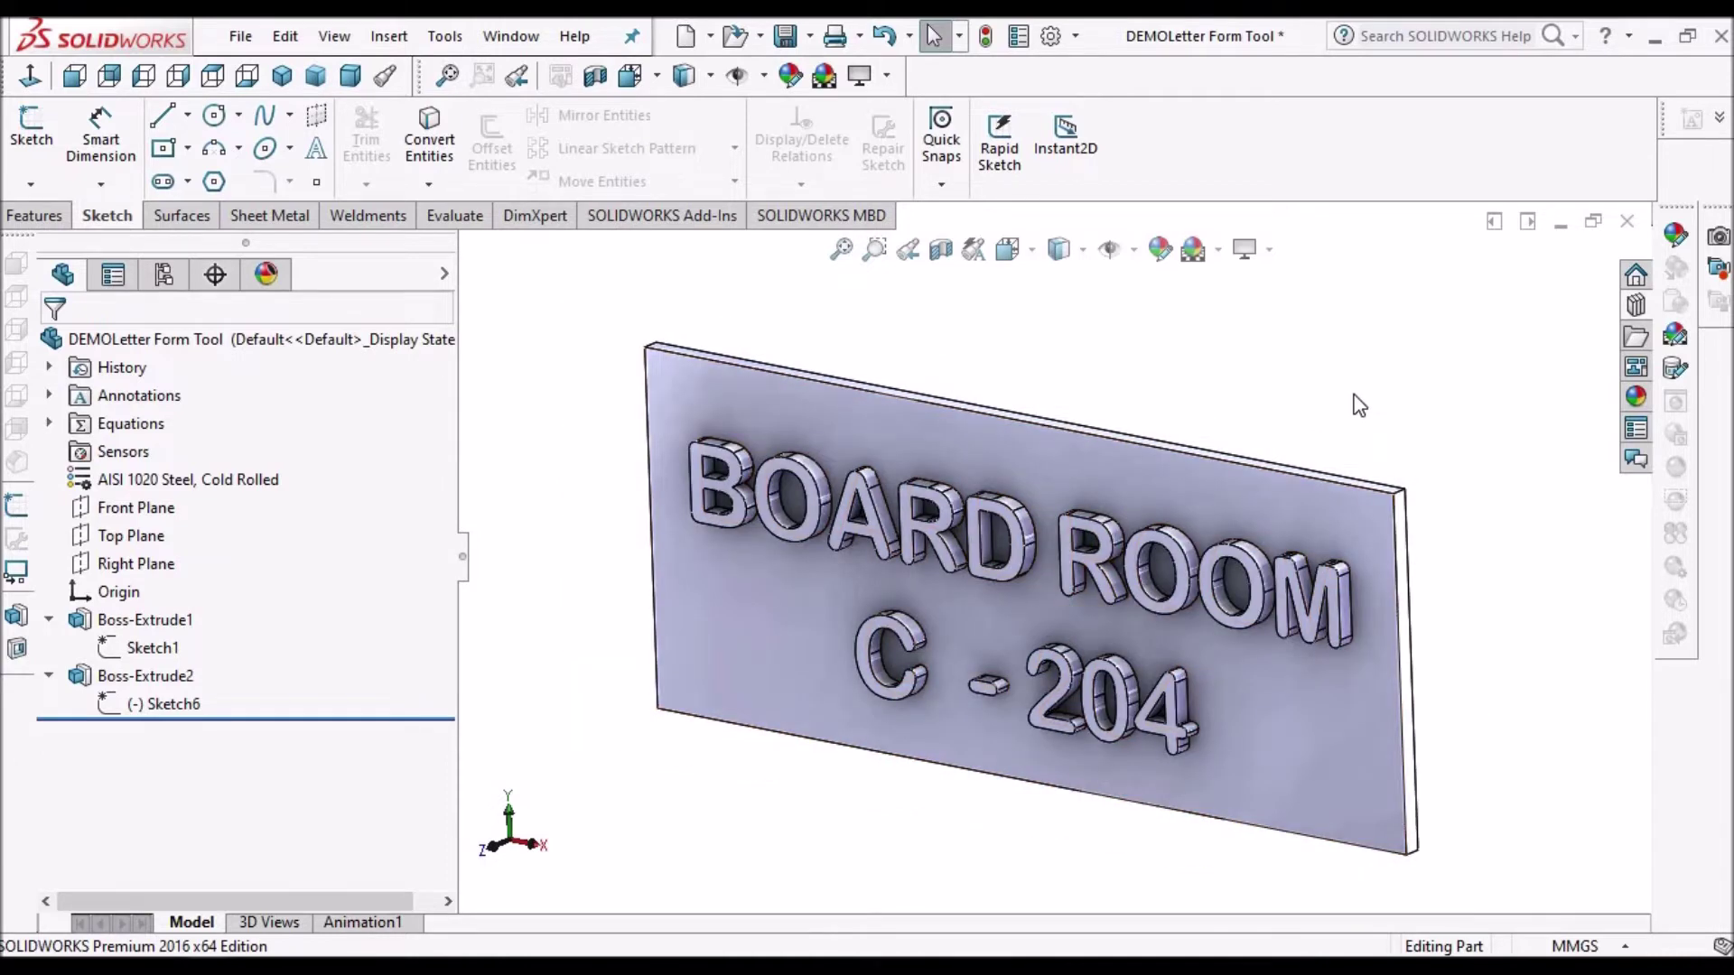
Create a Forming Tool feature using the plate's front face around the letters as the stopping face, with no faces to remove.
click(271, 219)
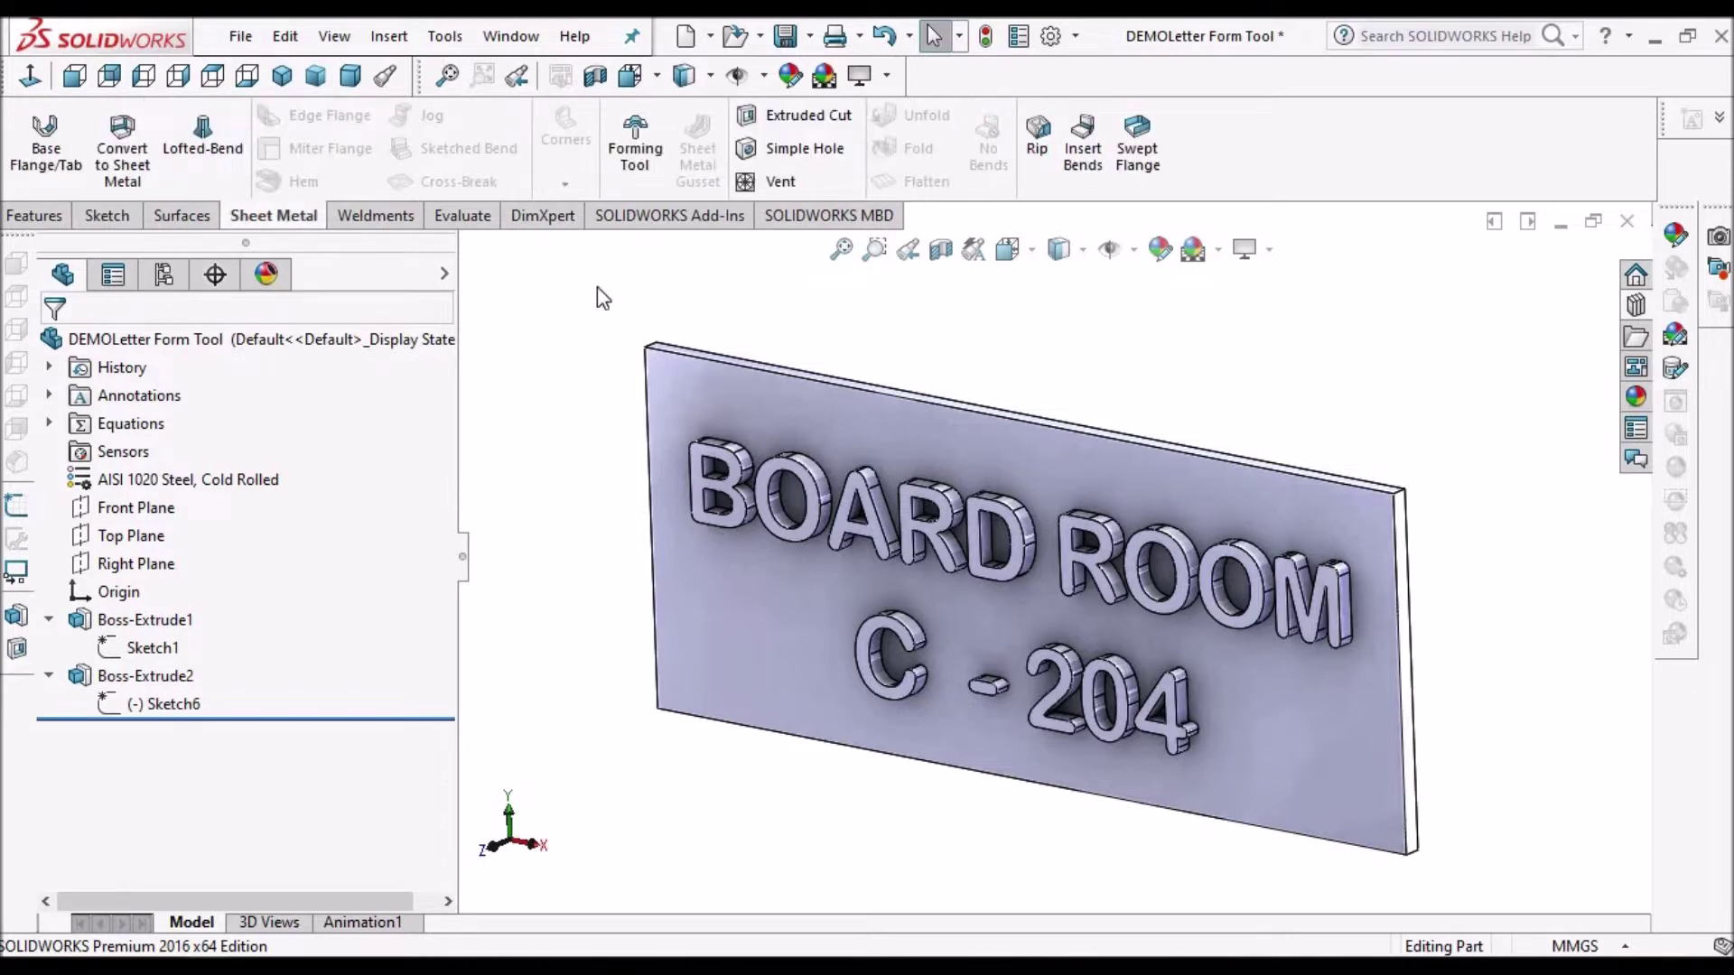
click(656, 143)
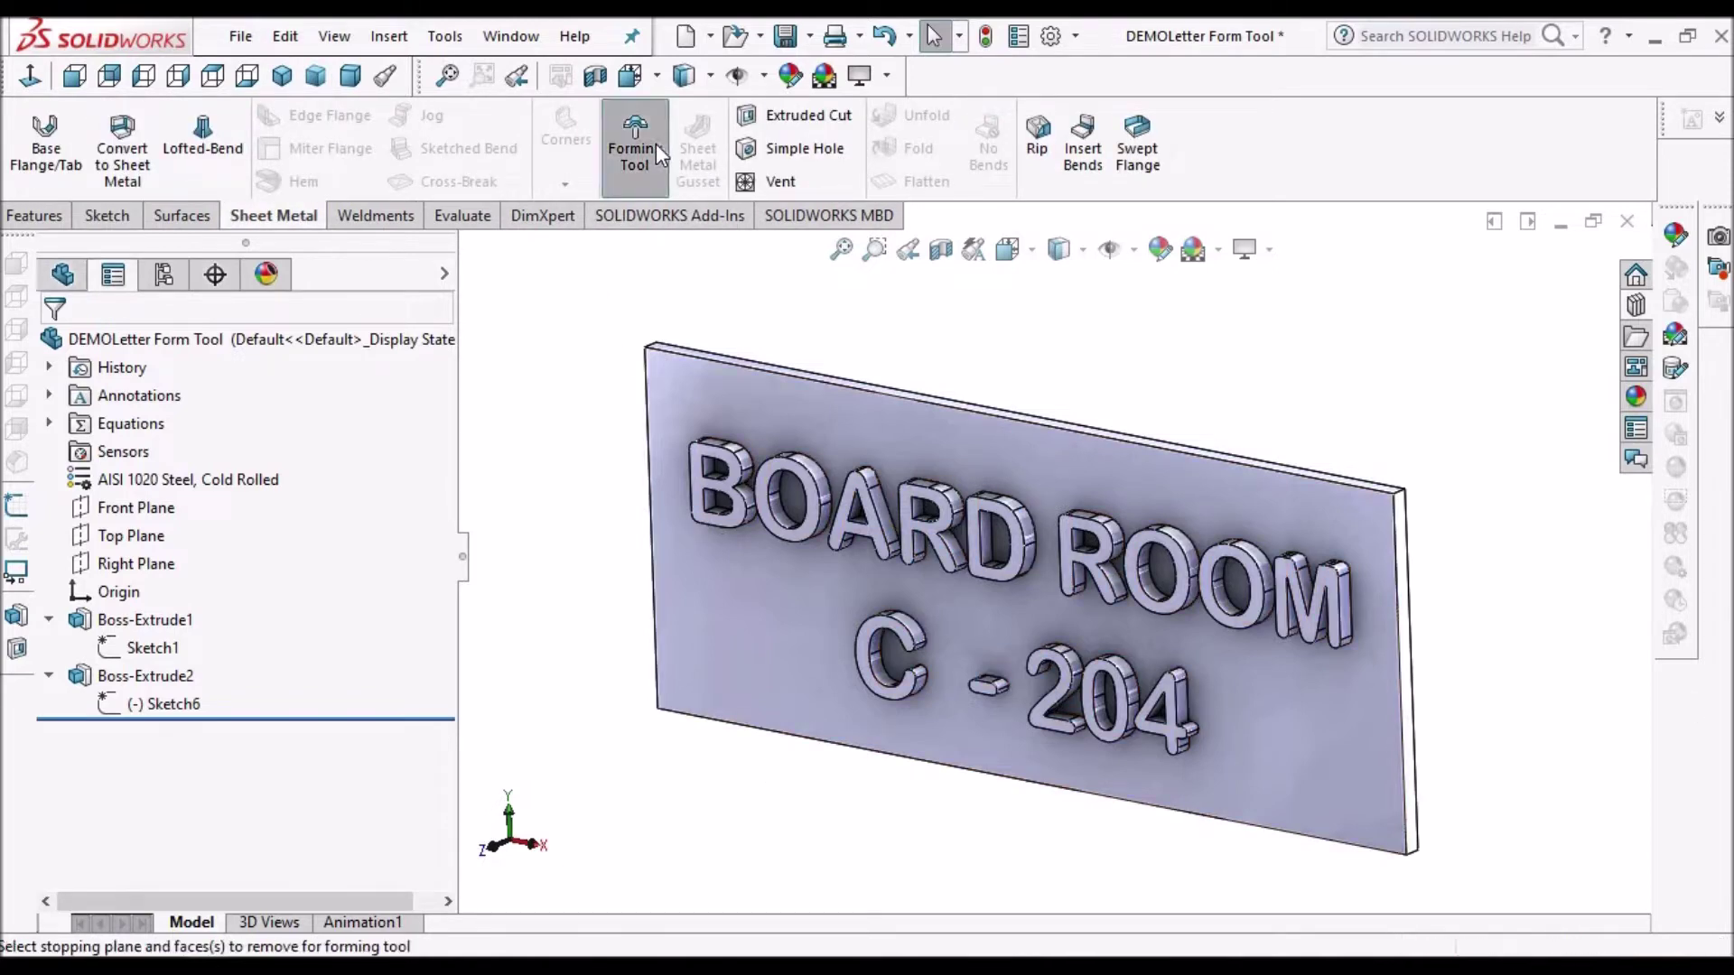
click(999, 453)
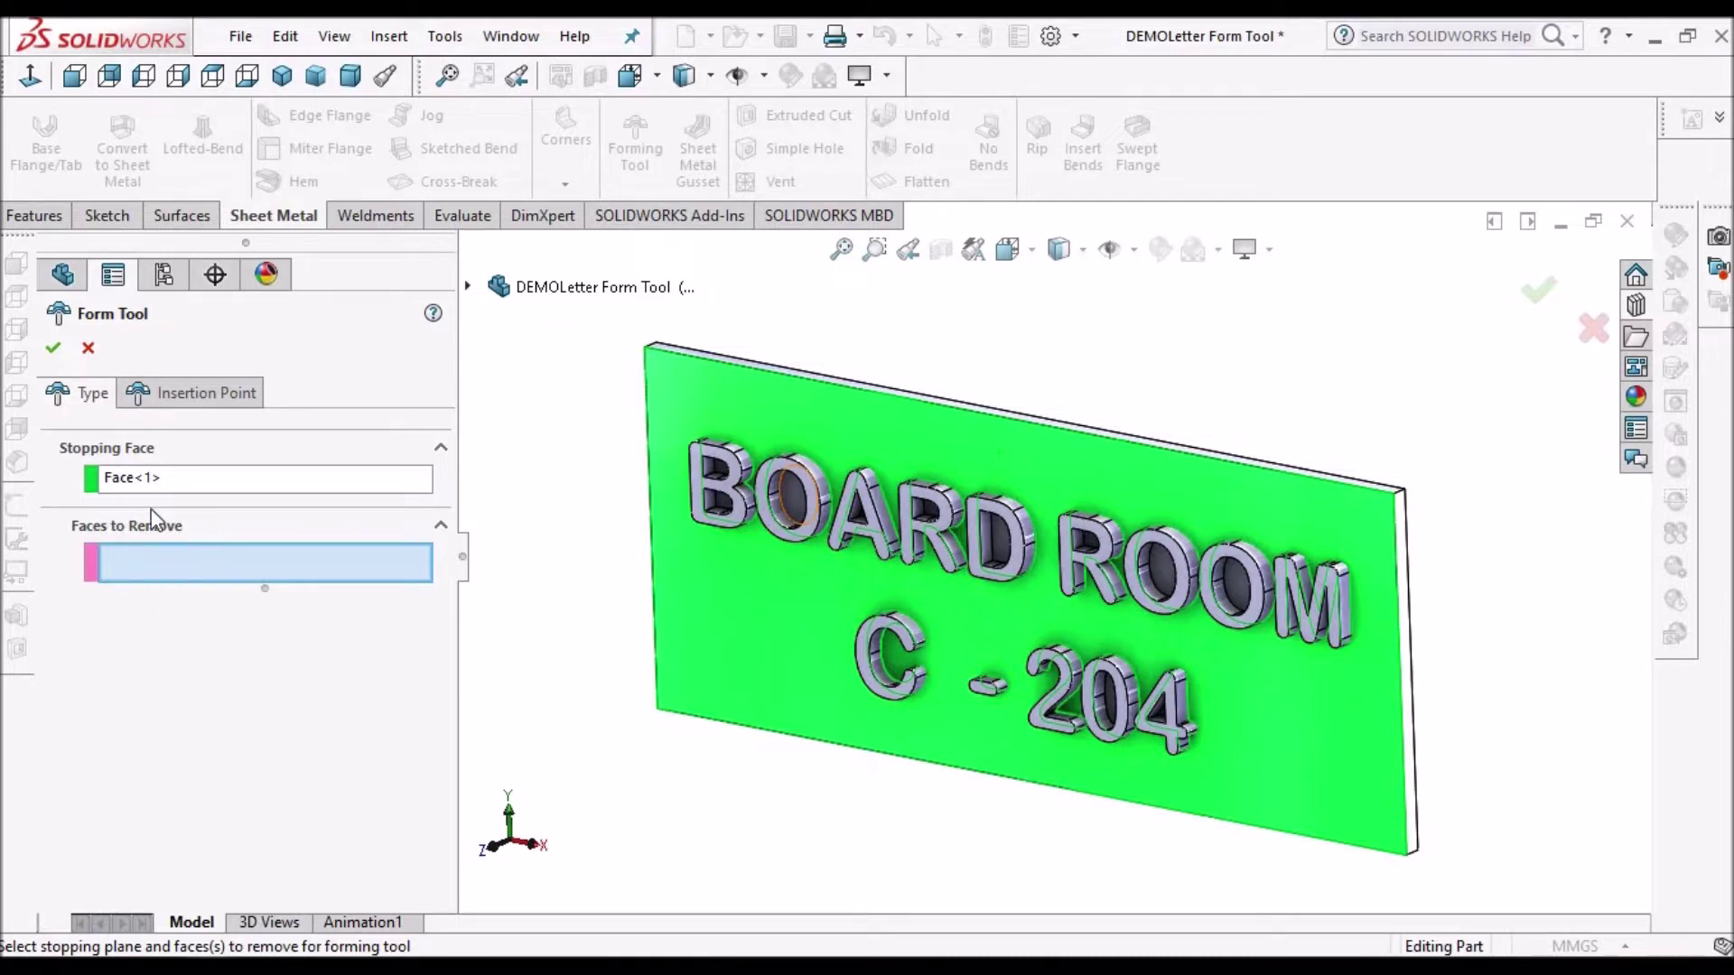
click(54, 348)
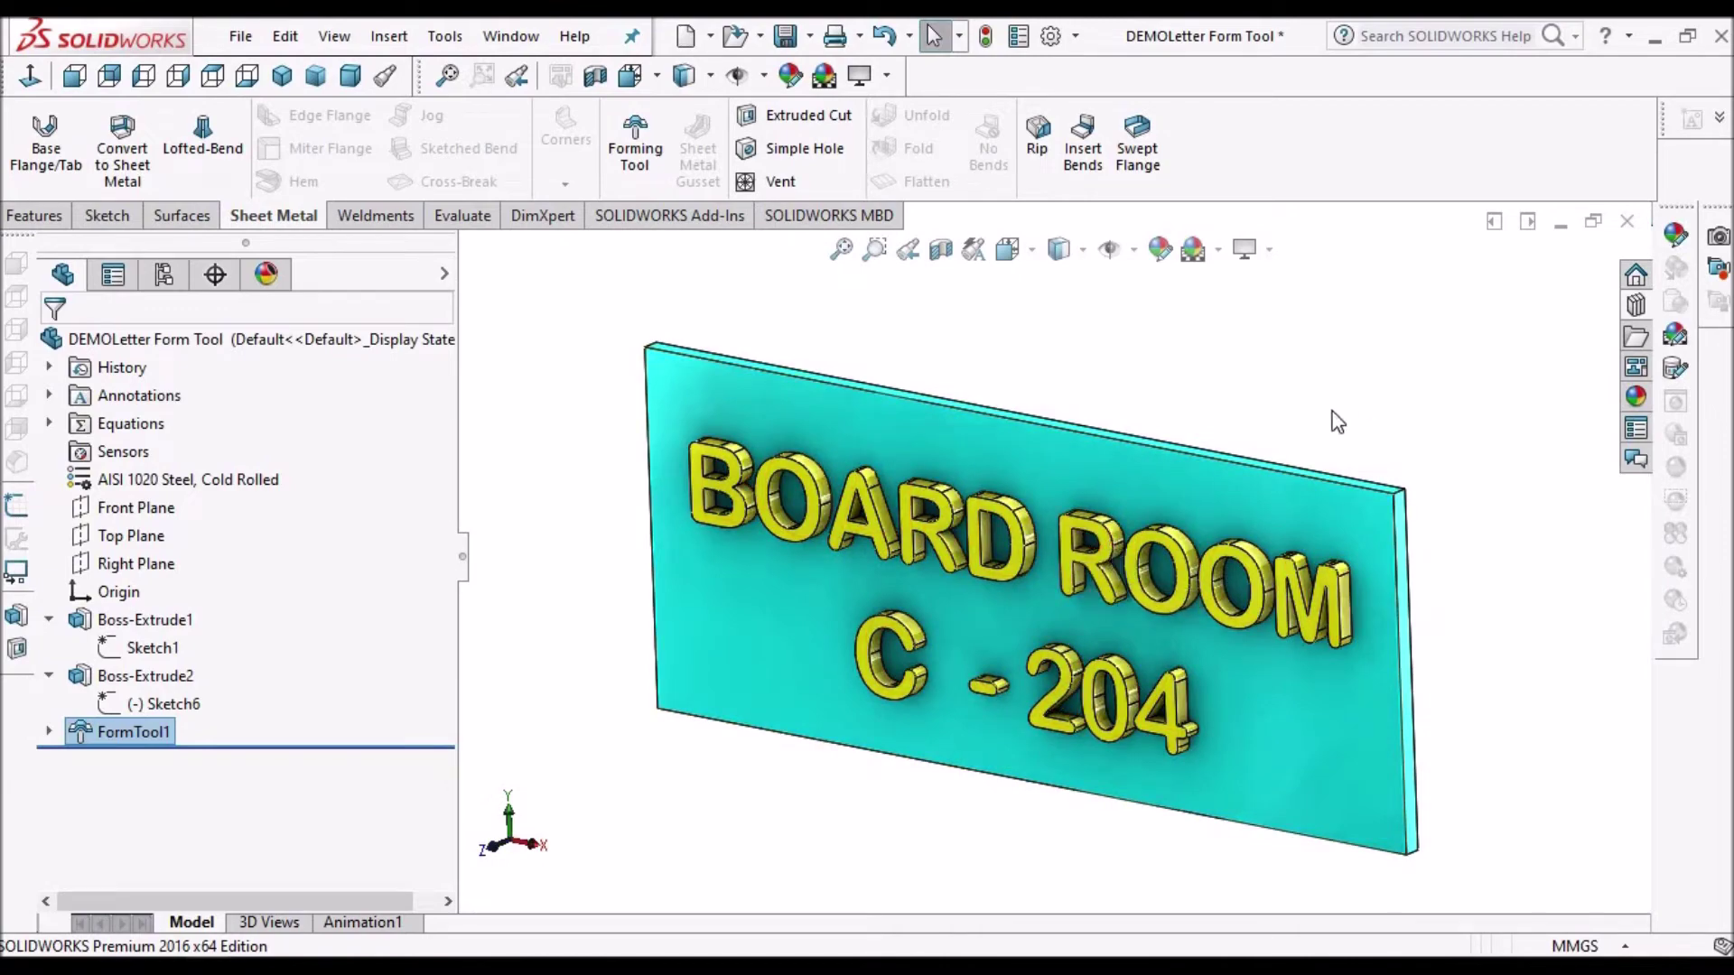
Inspect the colouring of the letters and the stopping face on the finished forming tool.
middle_drag(1088, 565, 1097, 572)
scroll(1086, 565, down, 2)
scroll(1075, 552, up, 2)
scroll(1088, 560, down, 4)
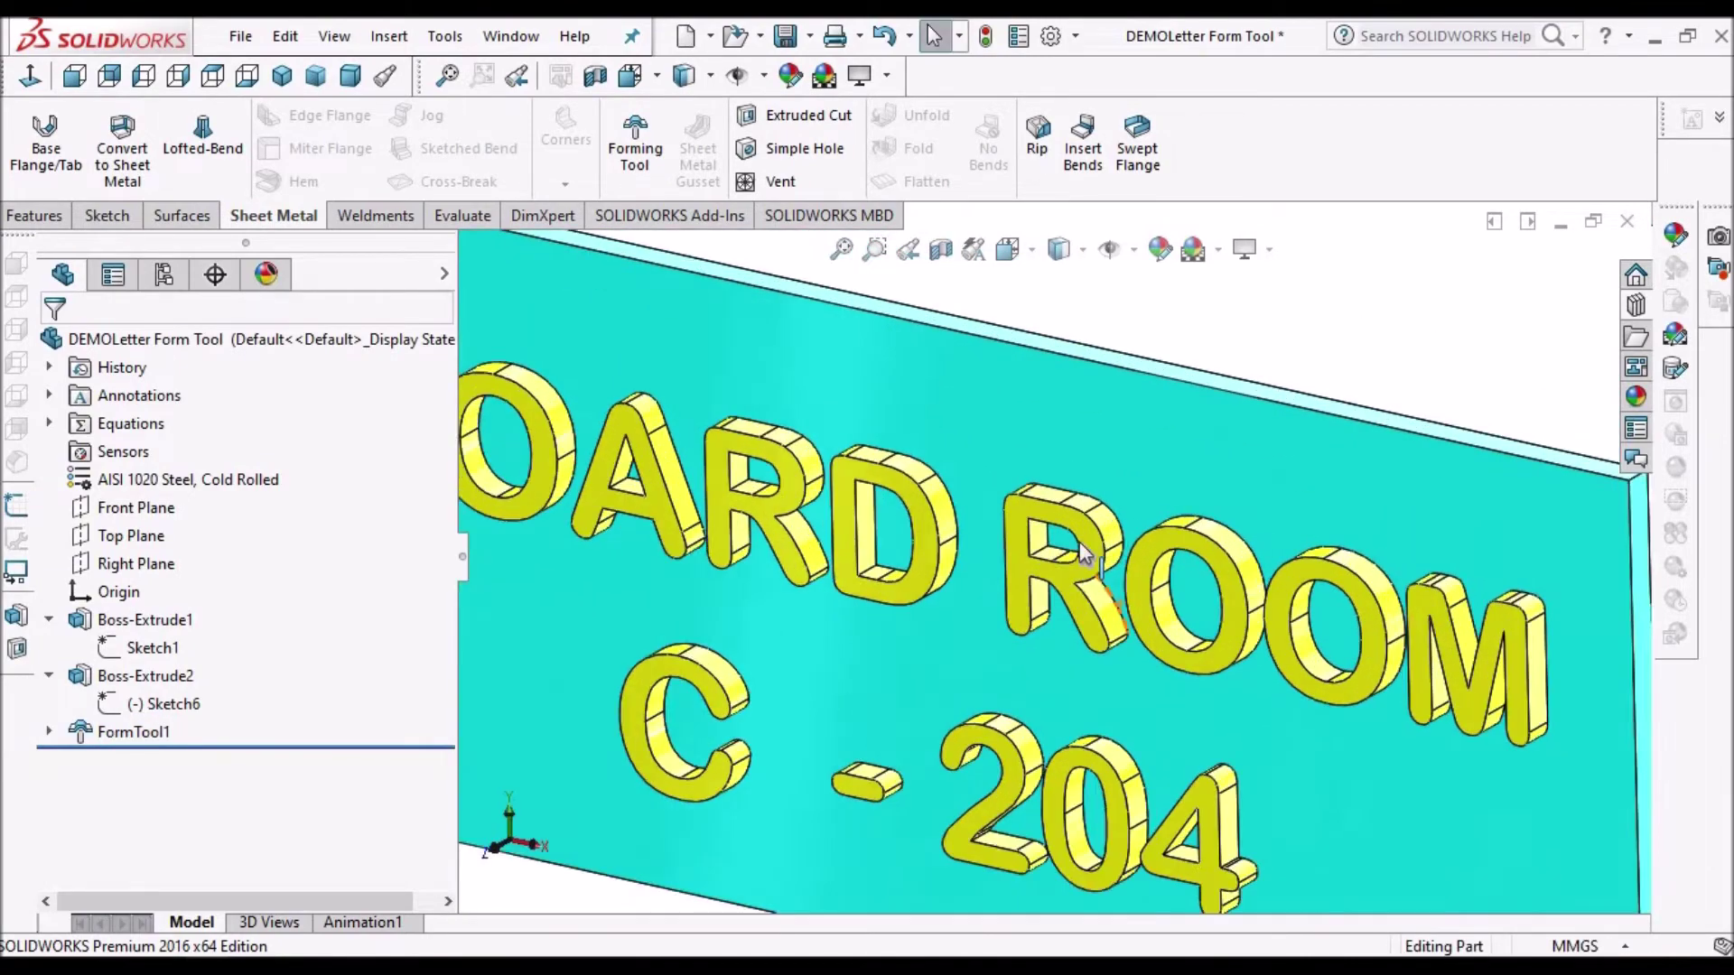
scroll(1249, 504, up, 3)
scroll(1252, 513, down, 2)
scroll(1249, 502, up, 1)
click(1249, 502)
click(1349, 426)
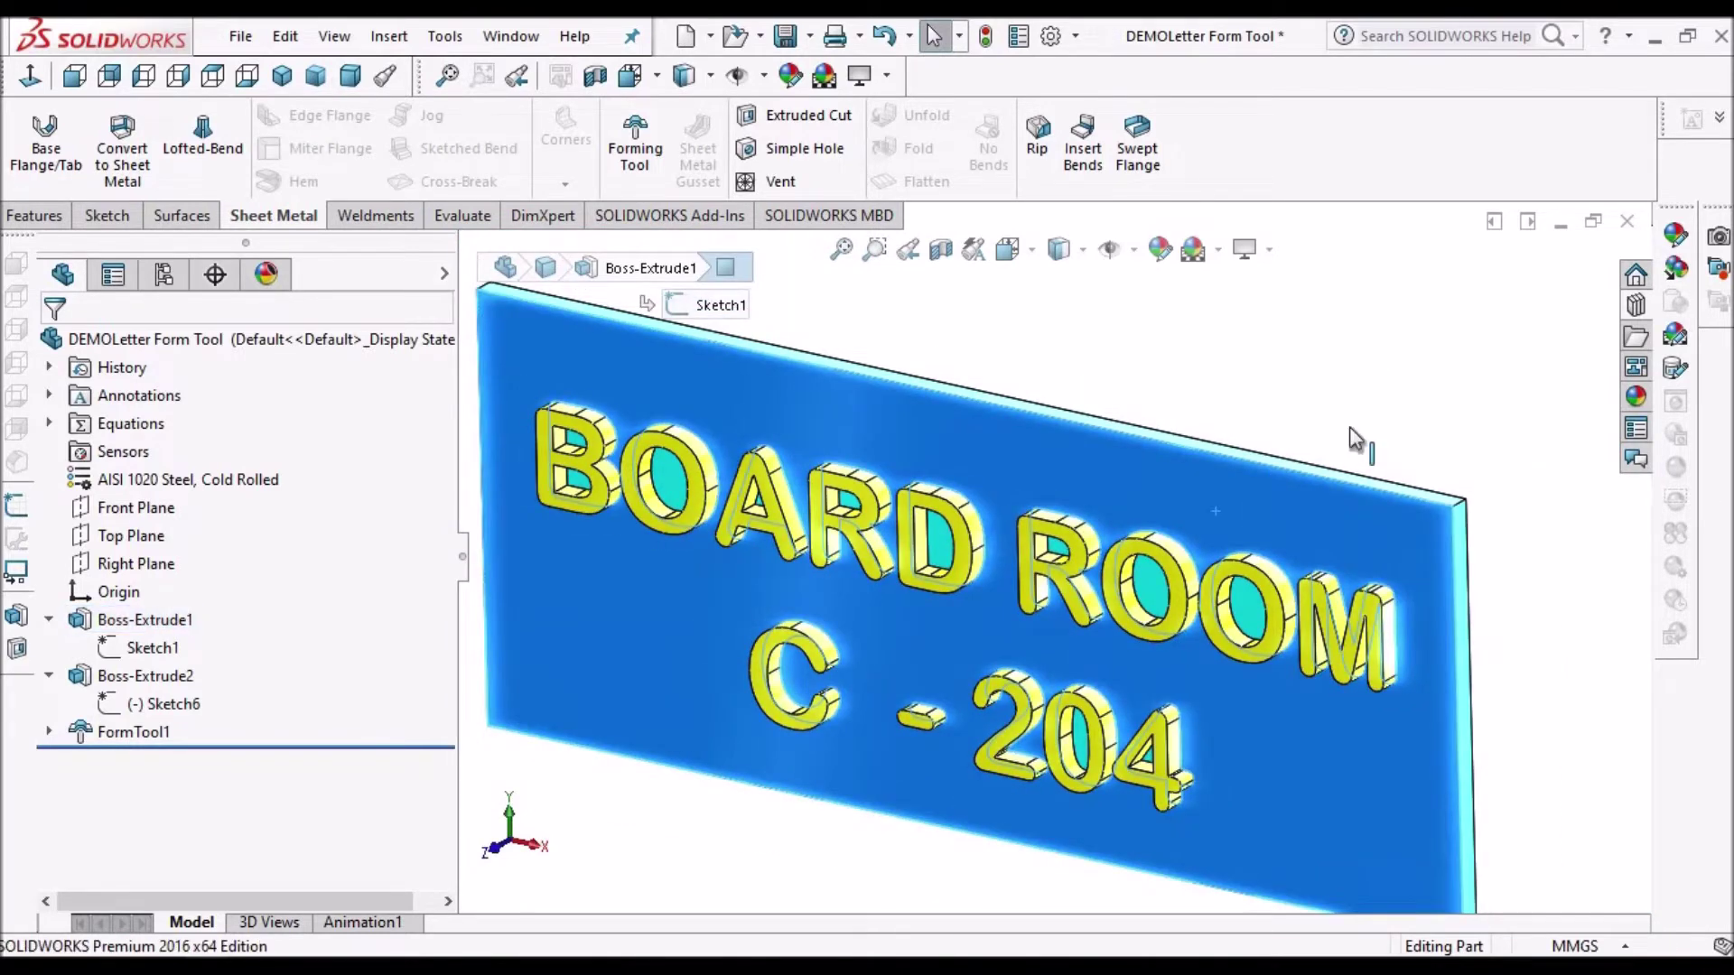
scroll(1349, 426, up, 2)
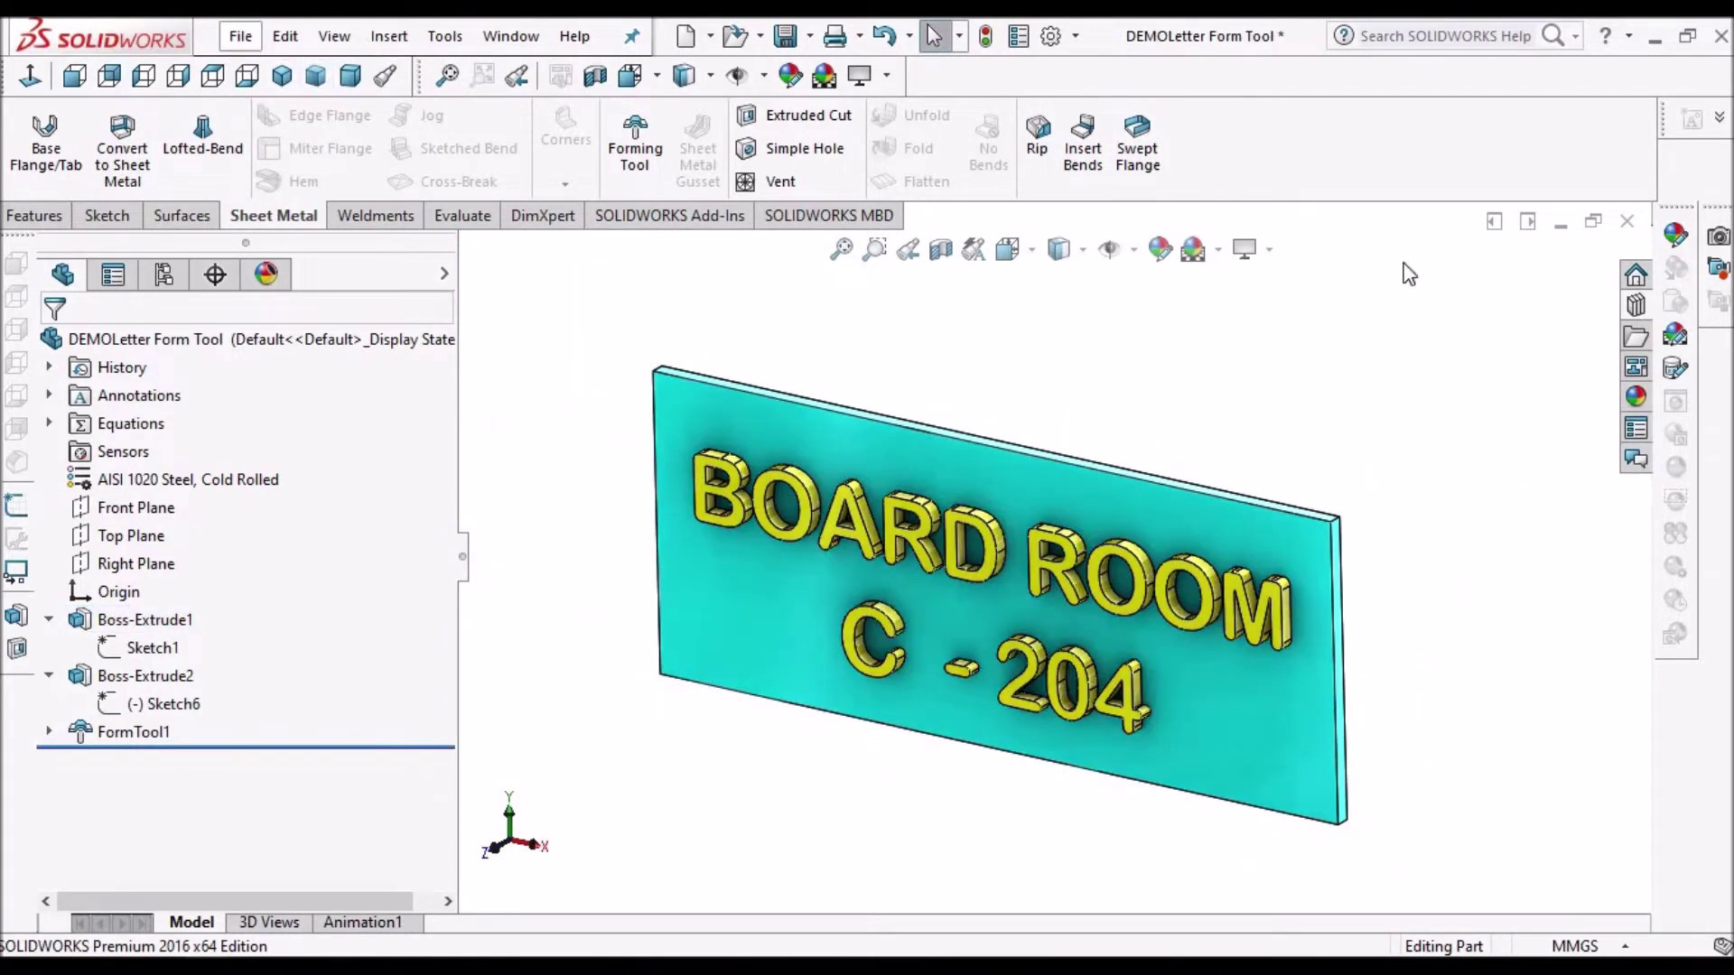
Open the Design Library's forming tools folder in File Explorer and copy its folder address.
click(1635, 307)
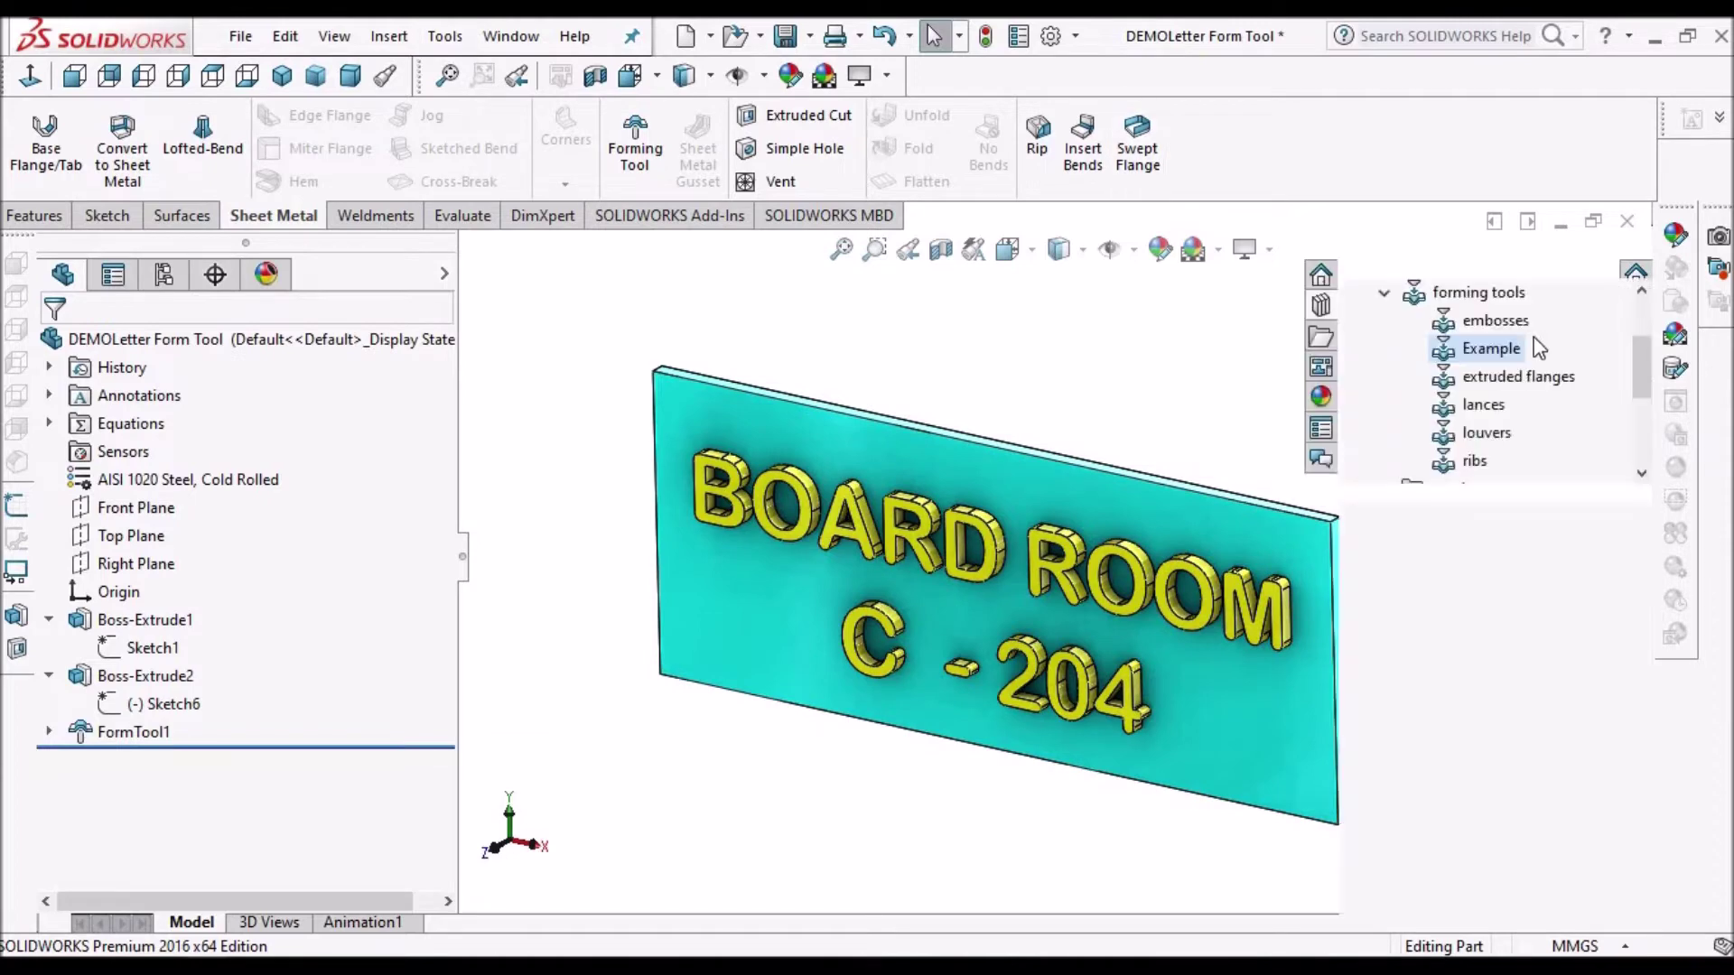
right_click(1473, 298)
click(1592, 356)
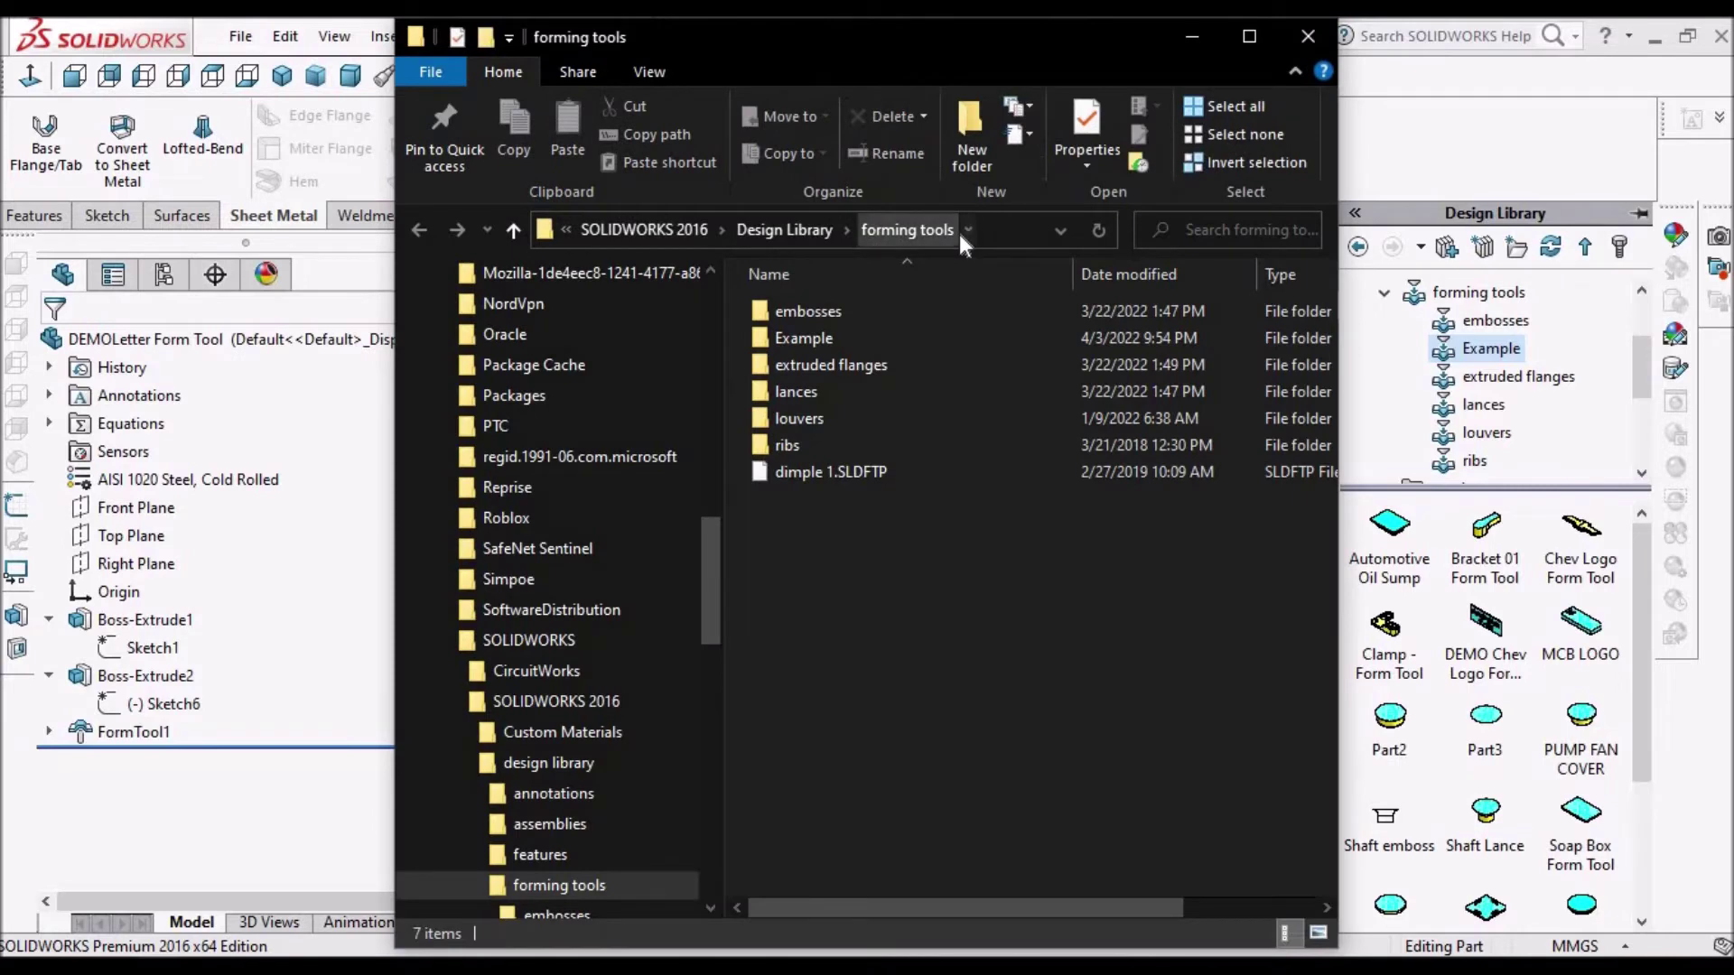
click(967, 229)
click(1011, 230)
click(1012, 229)
right_click(930, 234)
click(1017, 325)
click(367, 64)
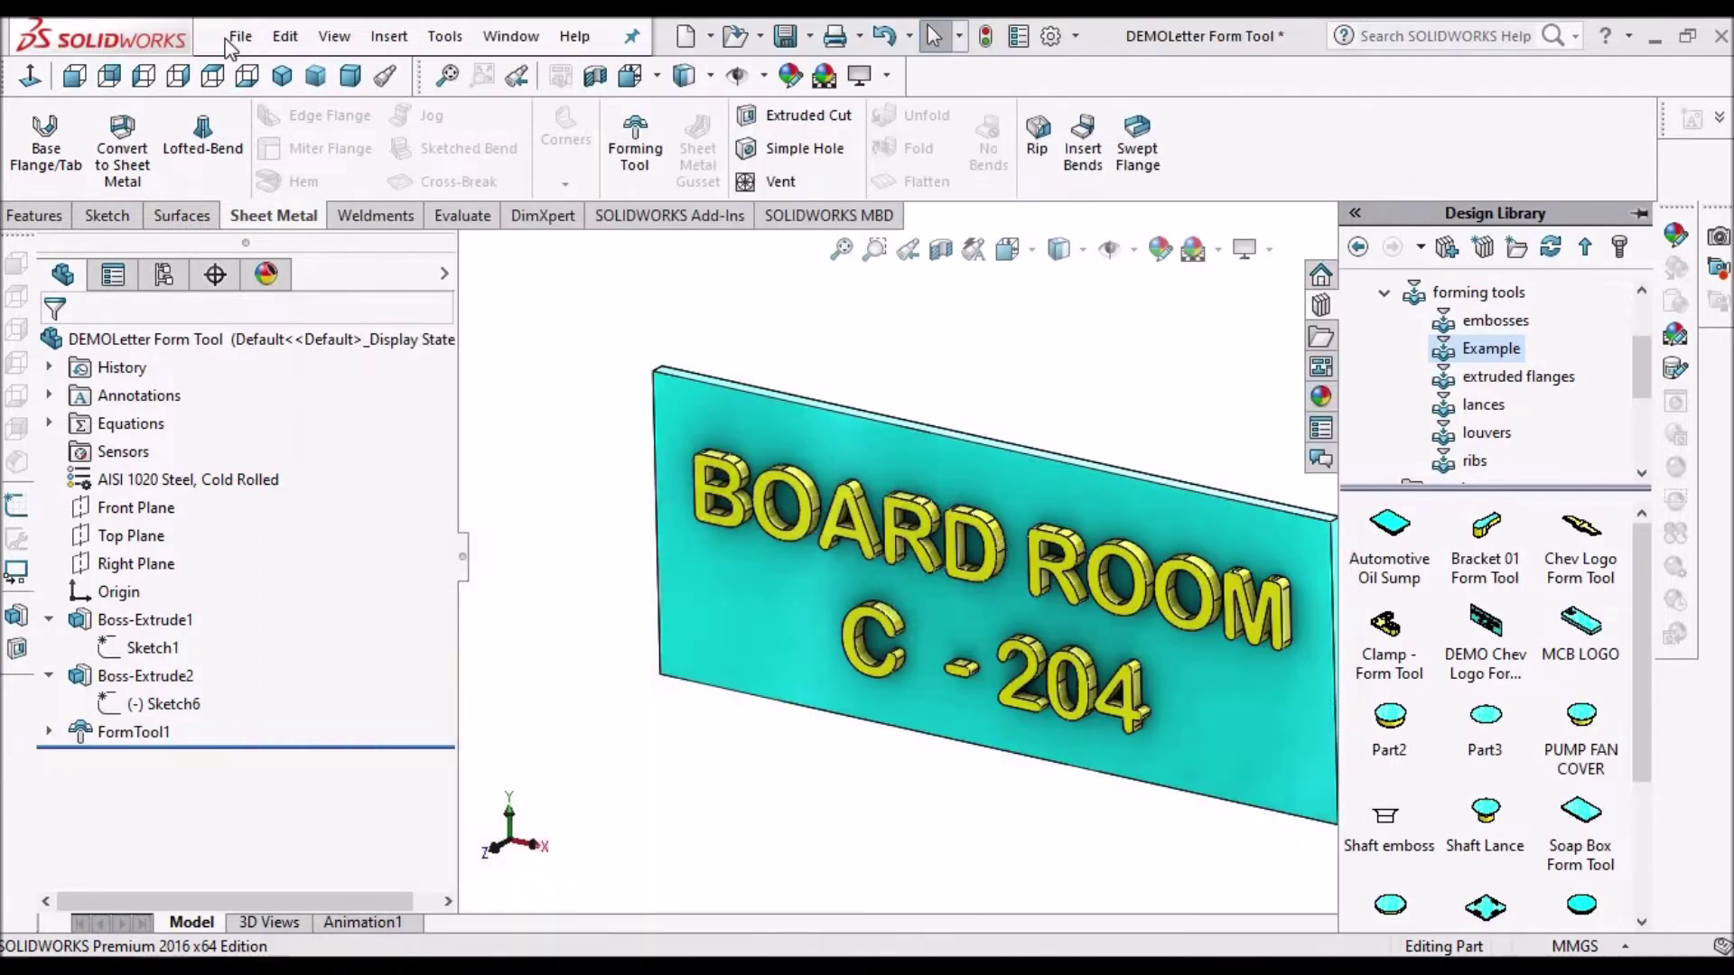
Start saving the part under a new location and go to C:\ProgramData\SolidWorks\SOLIDWORKS 2016\Design Library\forming tools.
click(224, 37)
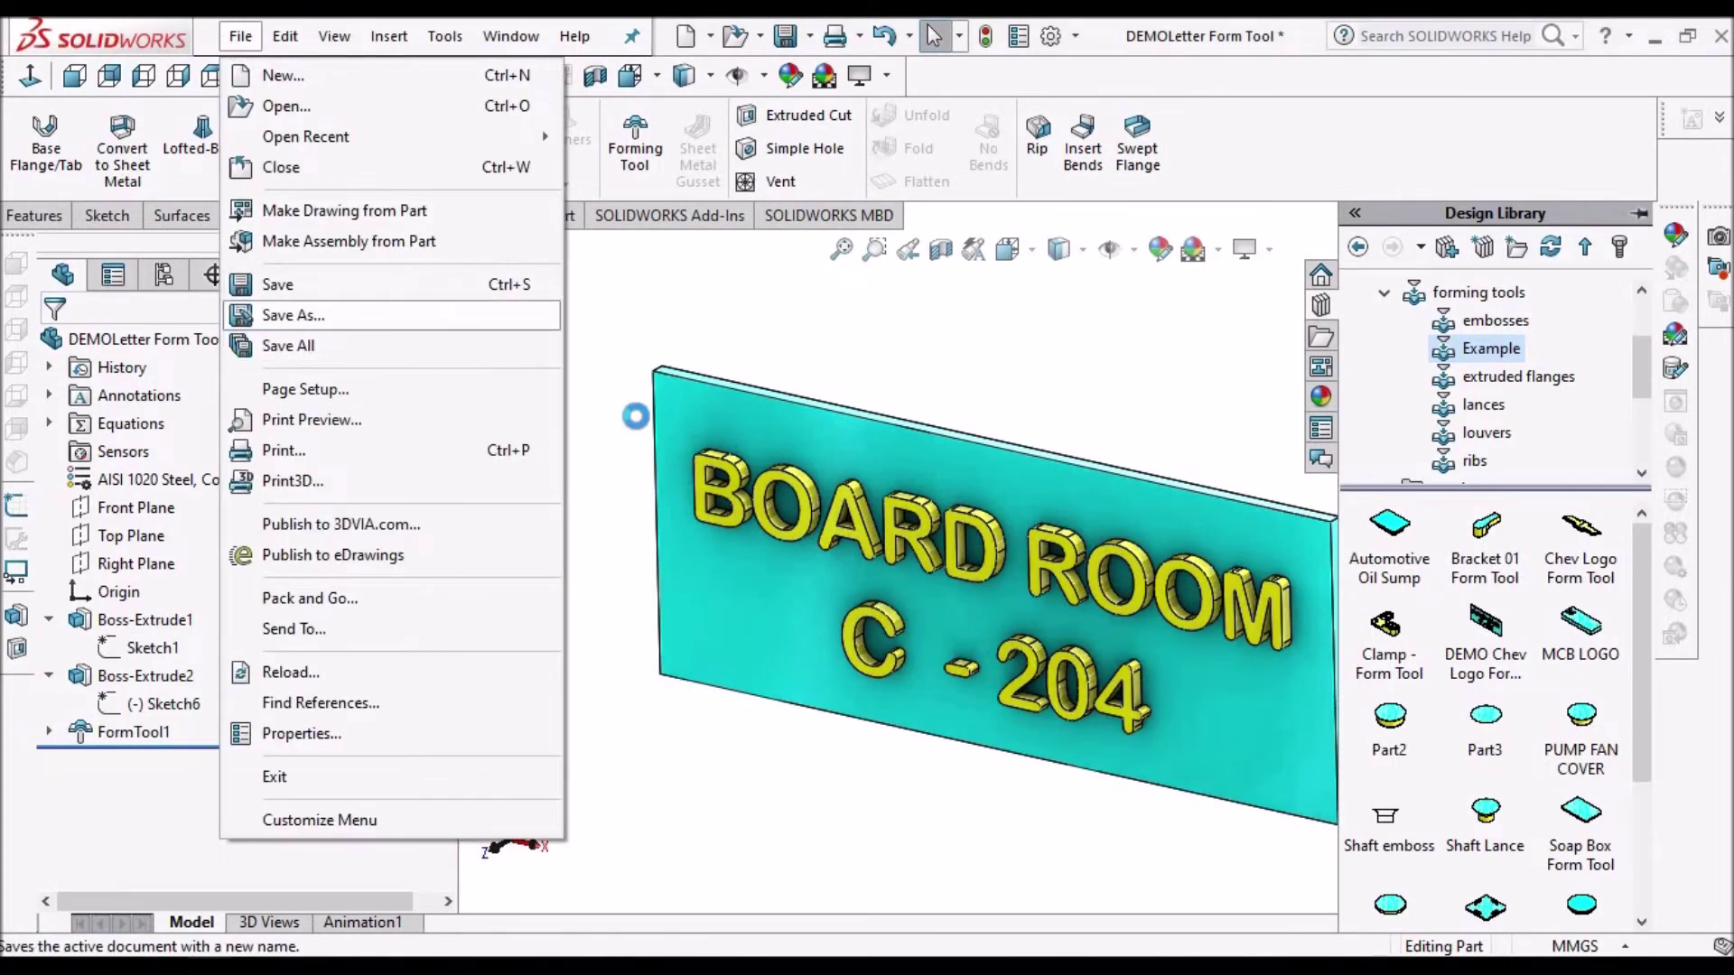
click(348, 315)
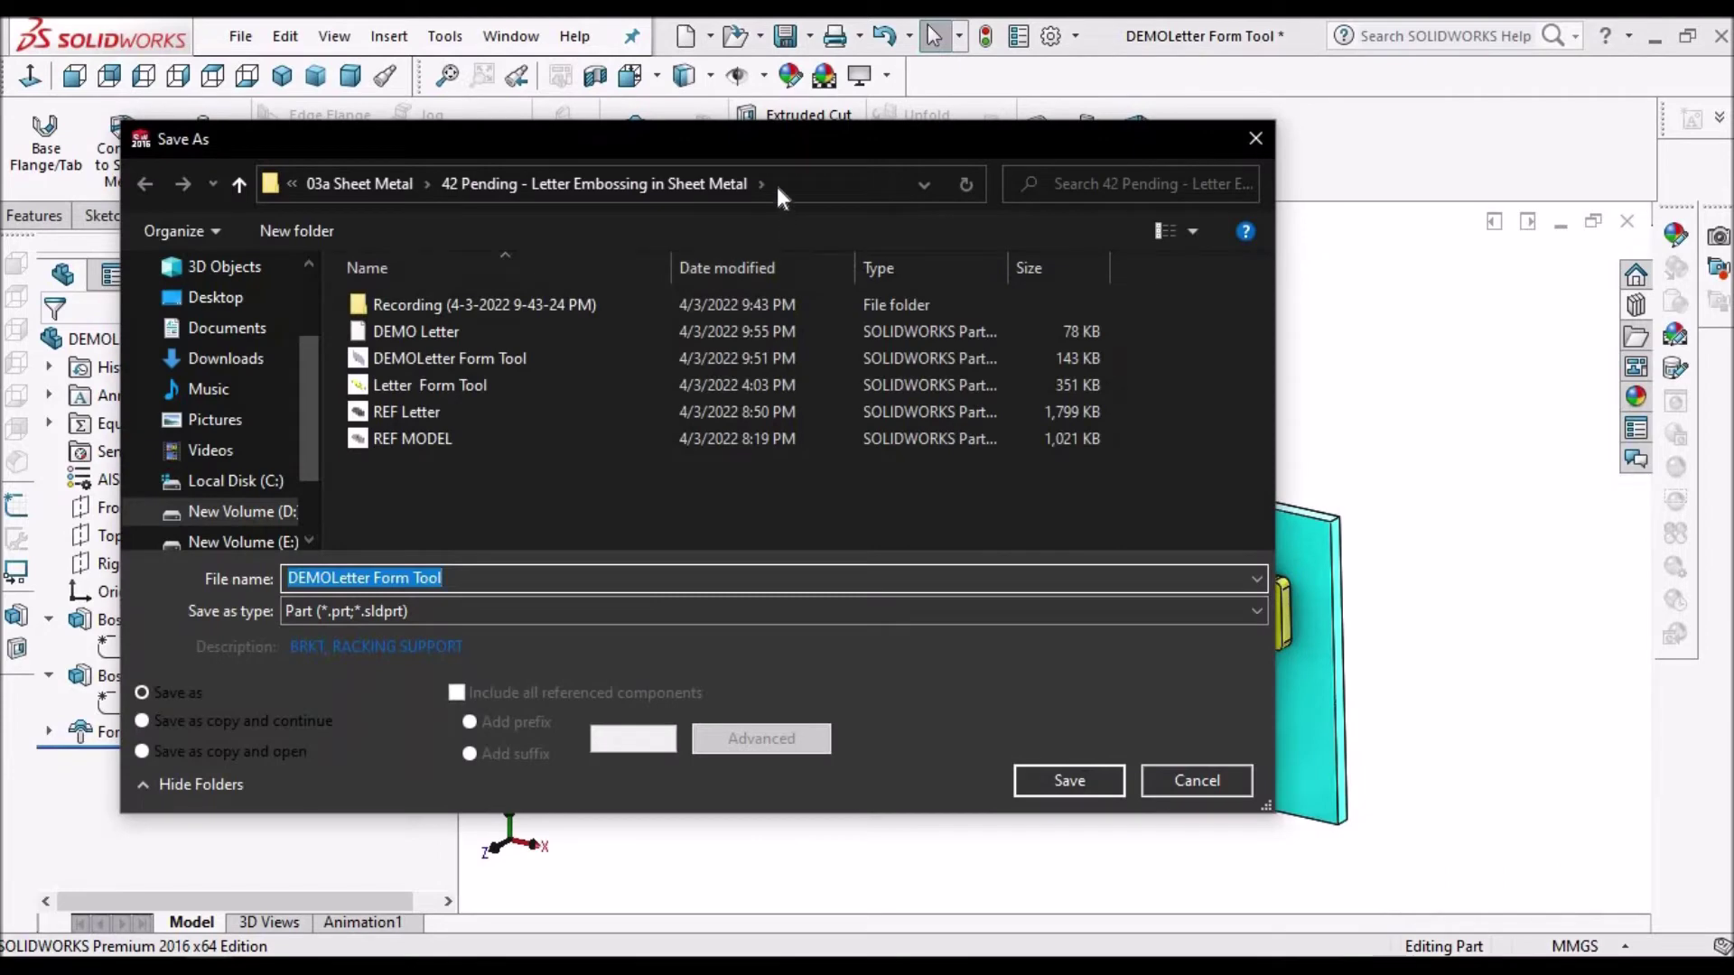
click(817, 180)
key(ctrl+v)
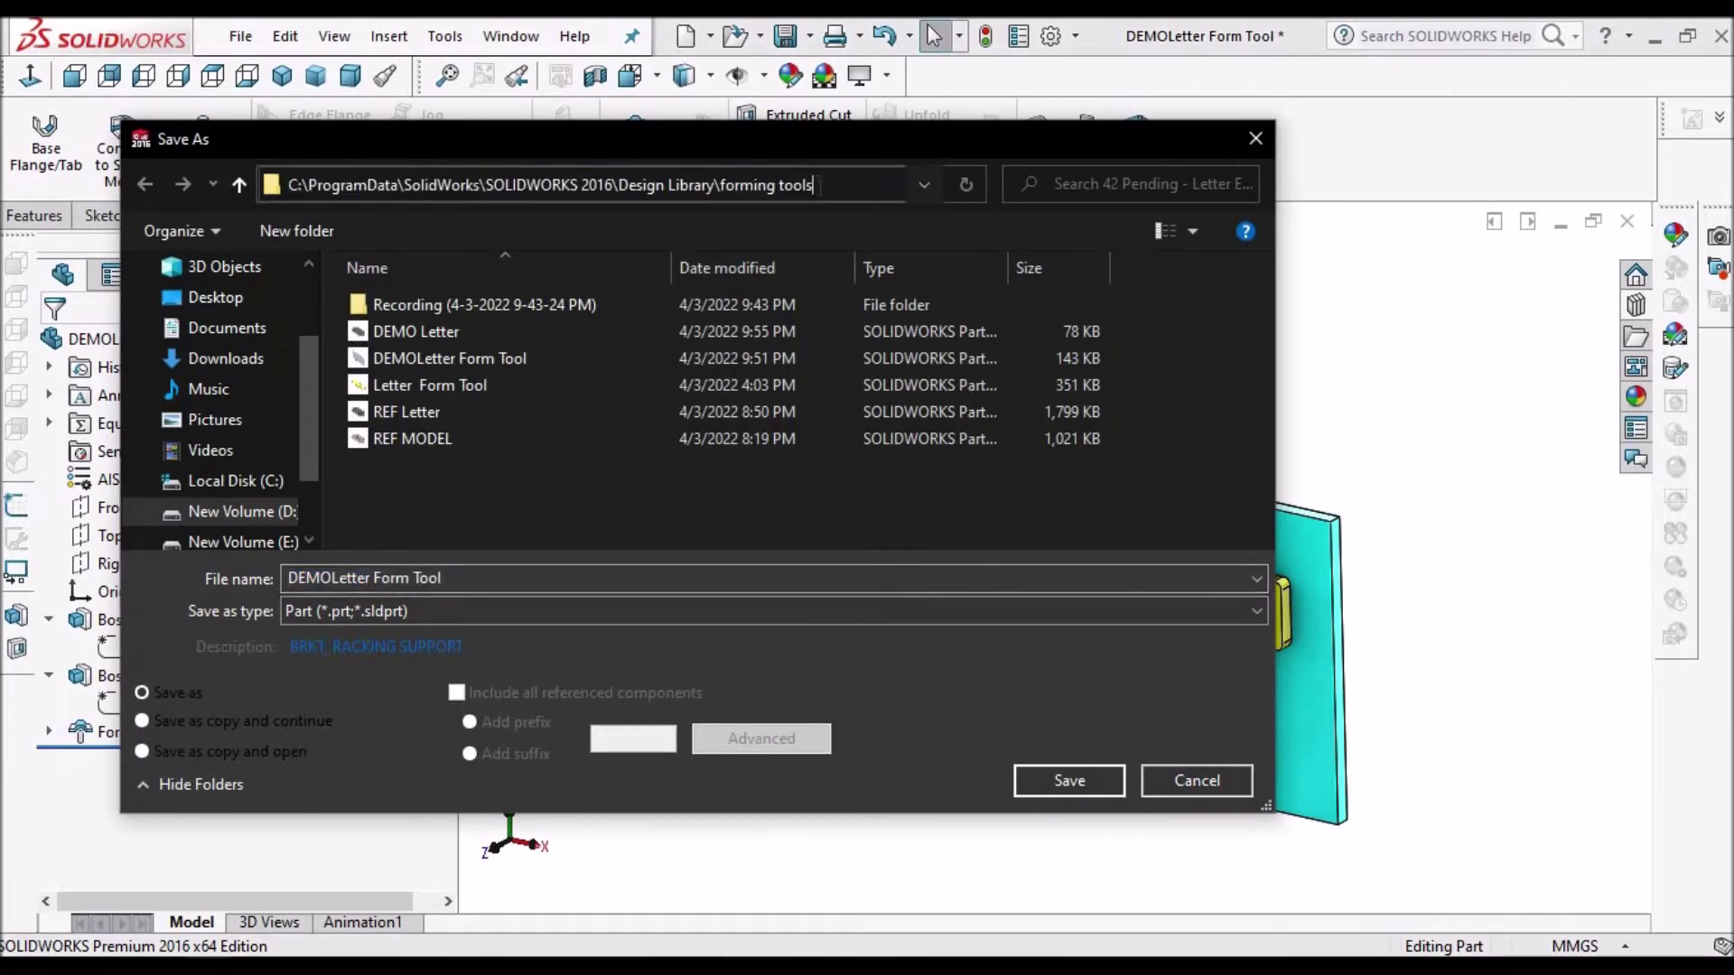
key(Return)
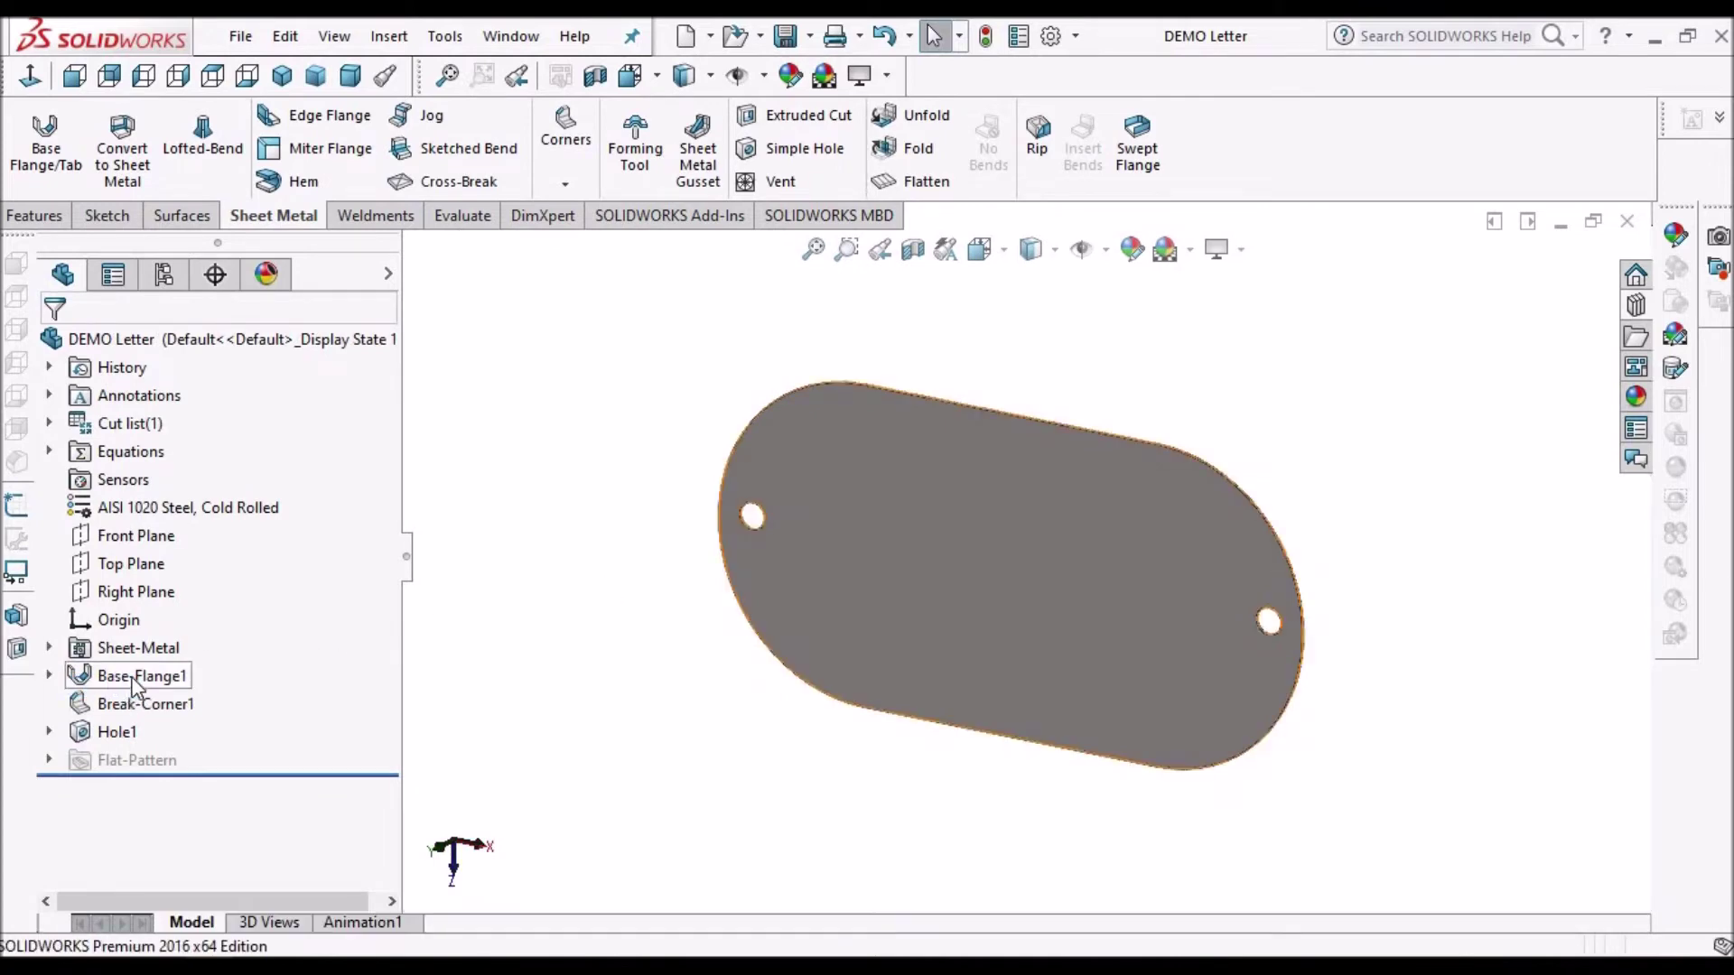
Review the dimensions of the base flange's sketch in the DEMO Letter nameplate part.
click(50, 676)
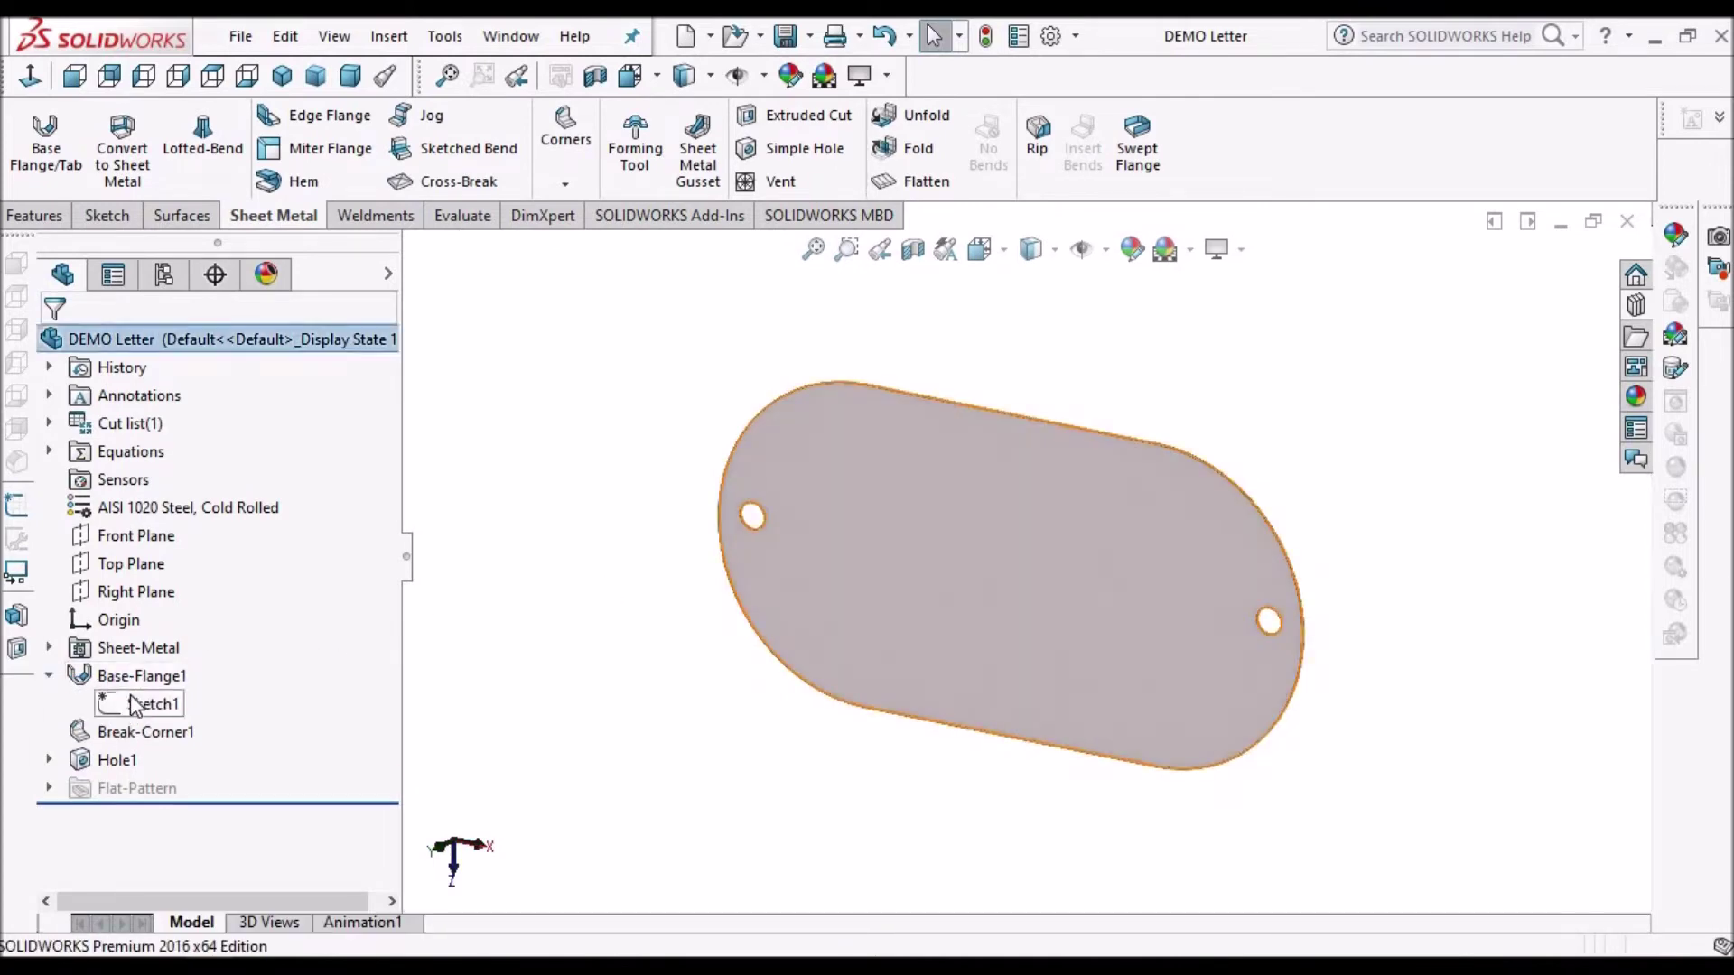
right_click(134, 704)
click(168, 534)
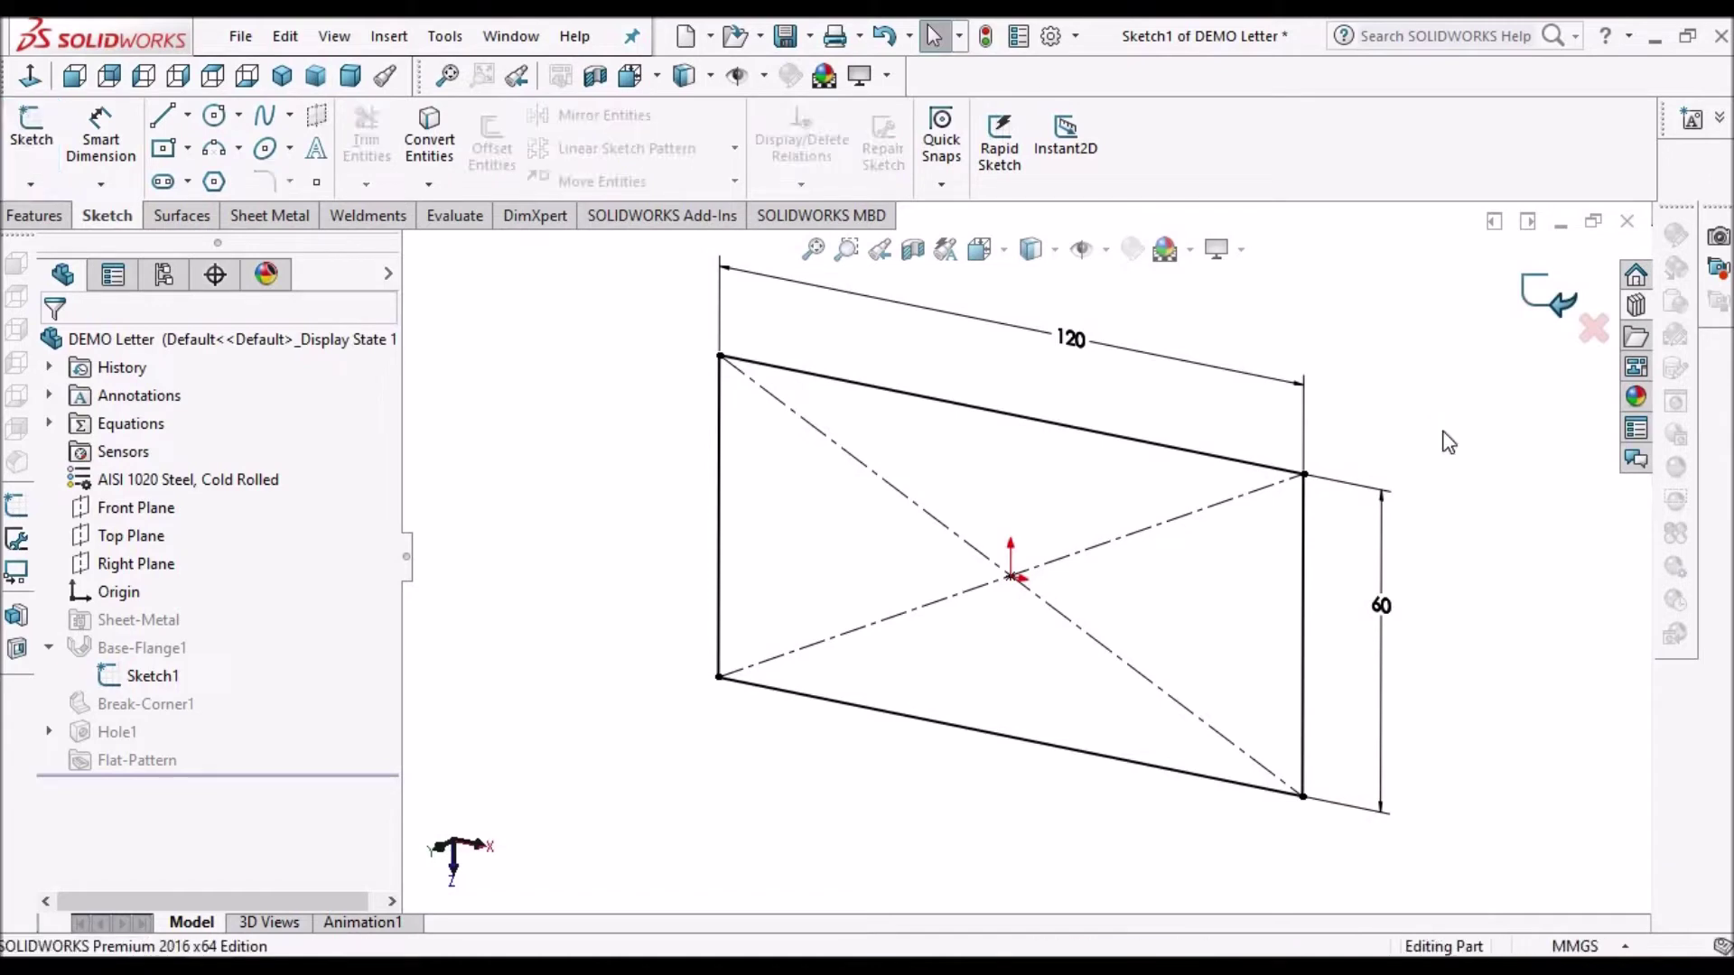
right_click(146, 677)
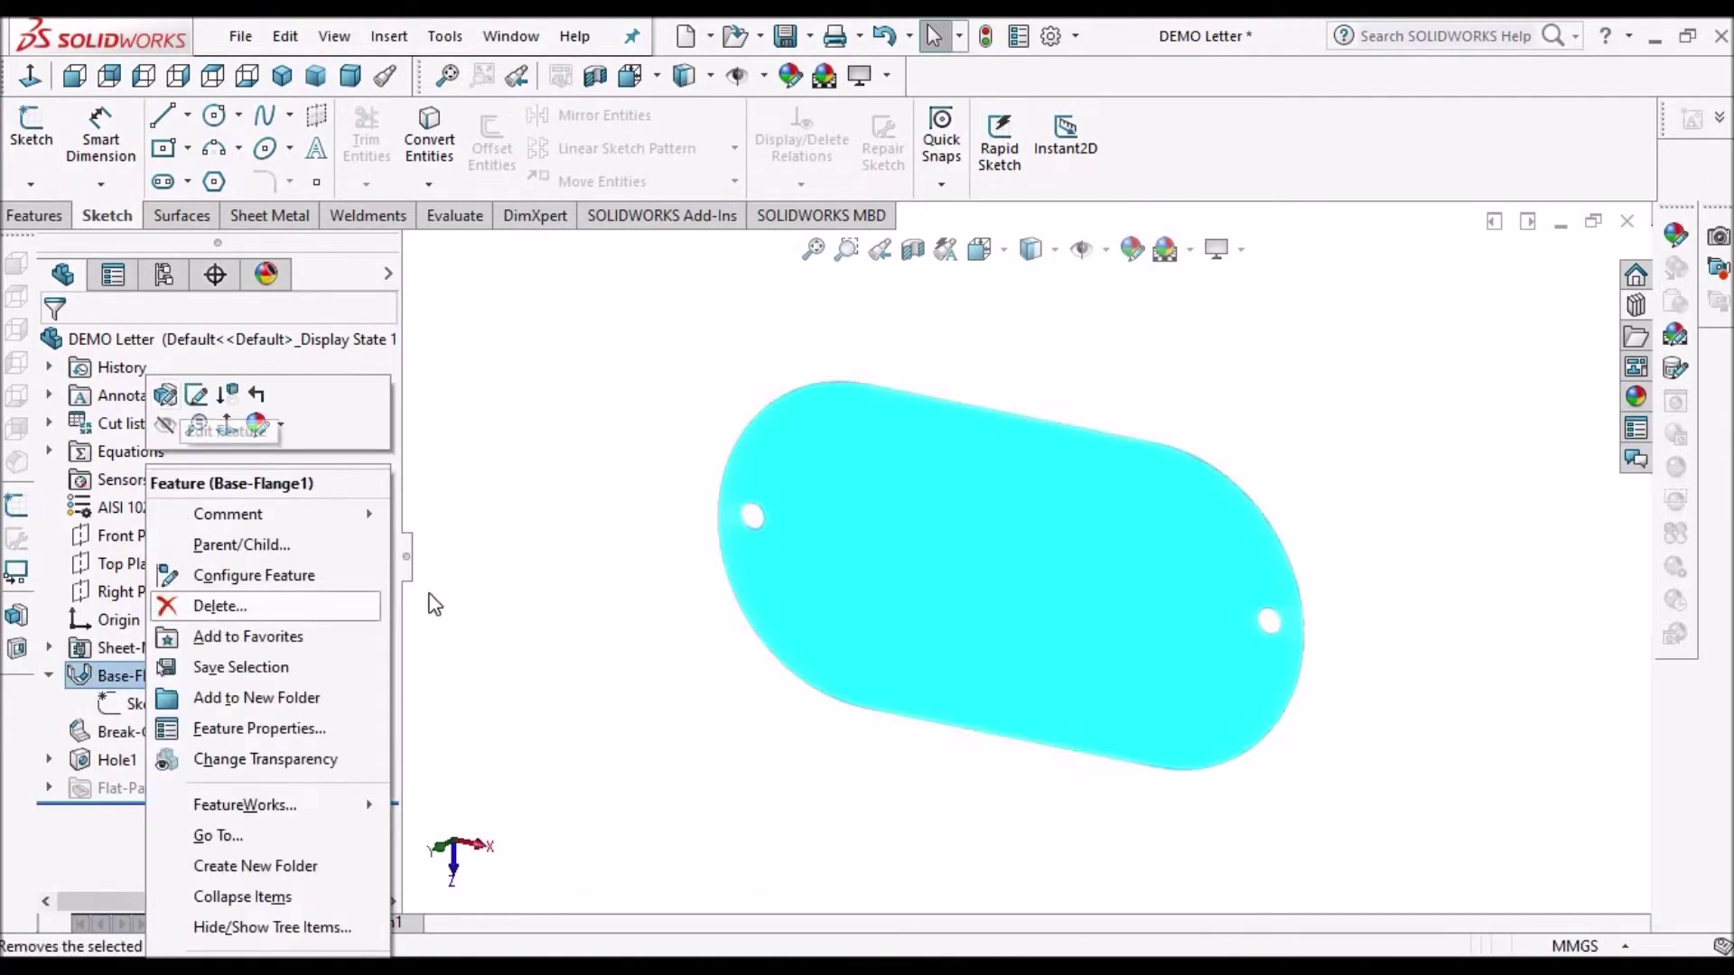
click(434, 605)
Check the nameplate's sheet metal thickness and bend parameters, and leave them without saving changes.
right_click(143, 642)
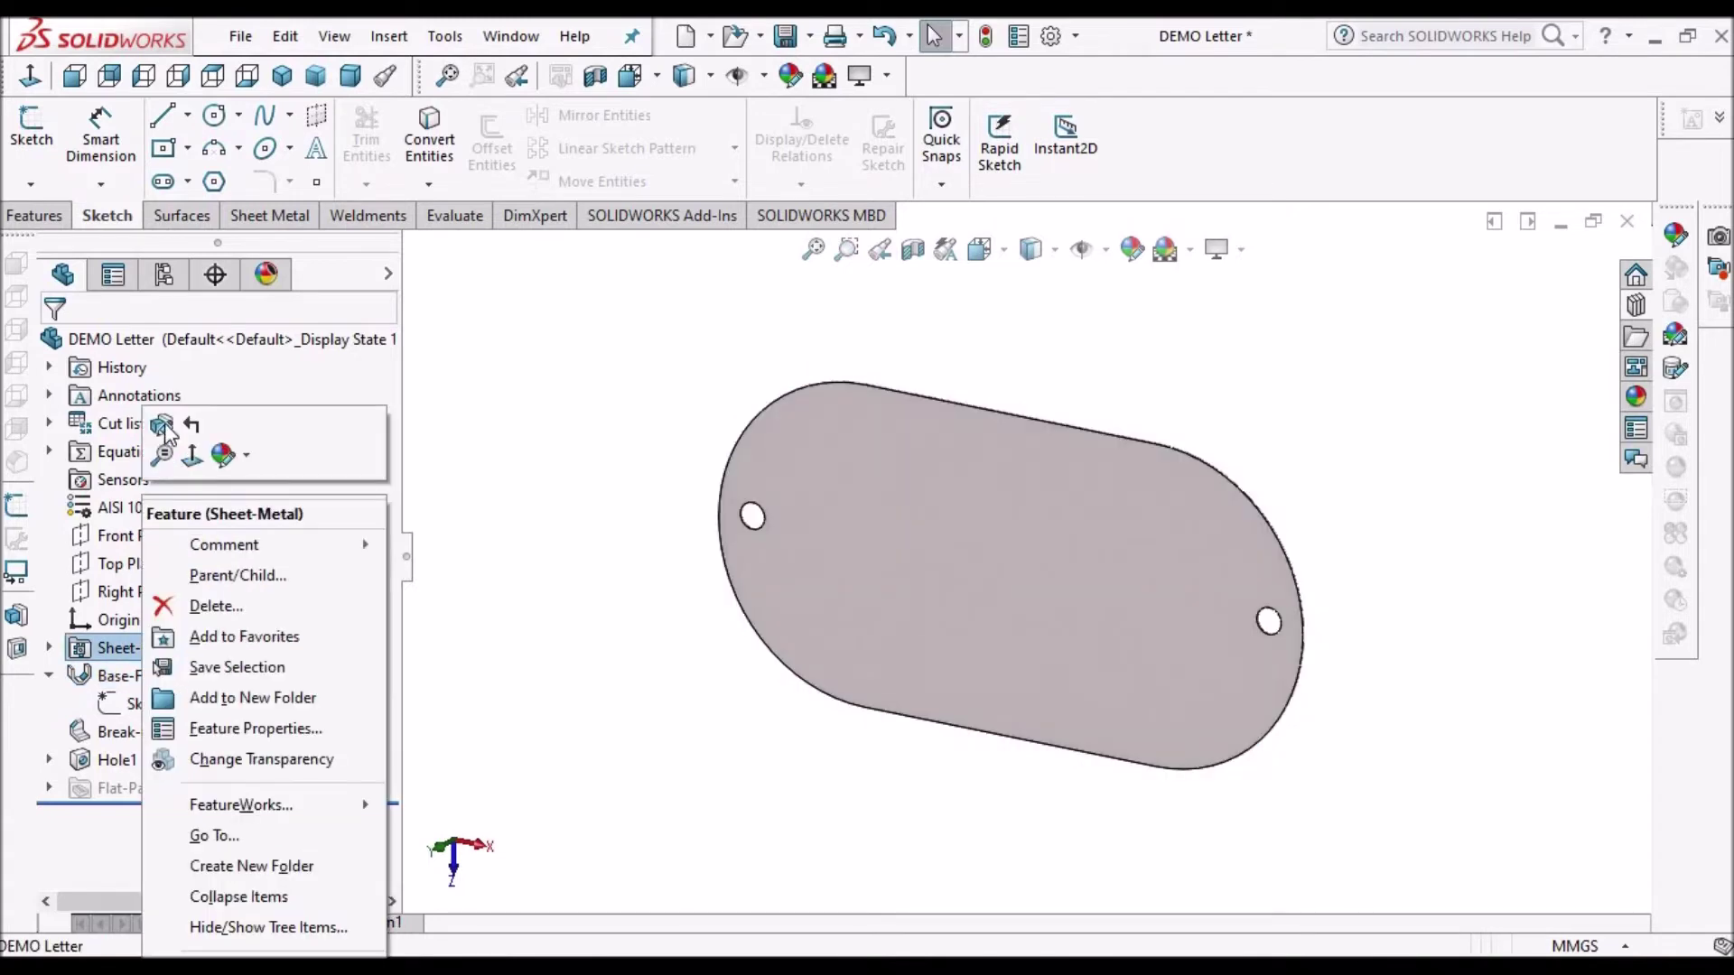
click(1332, 870)
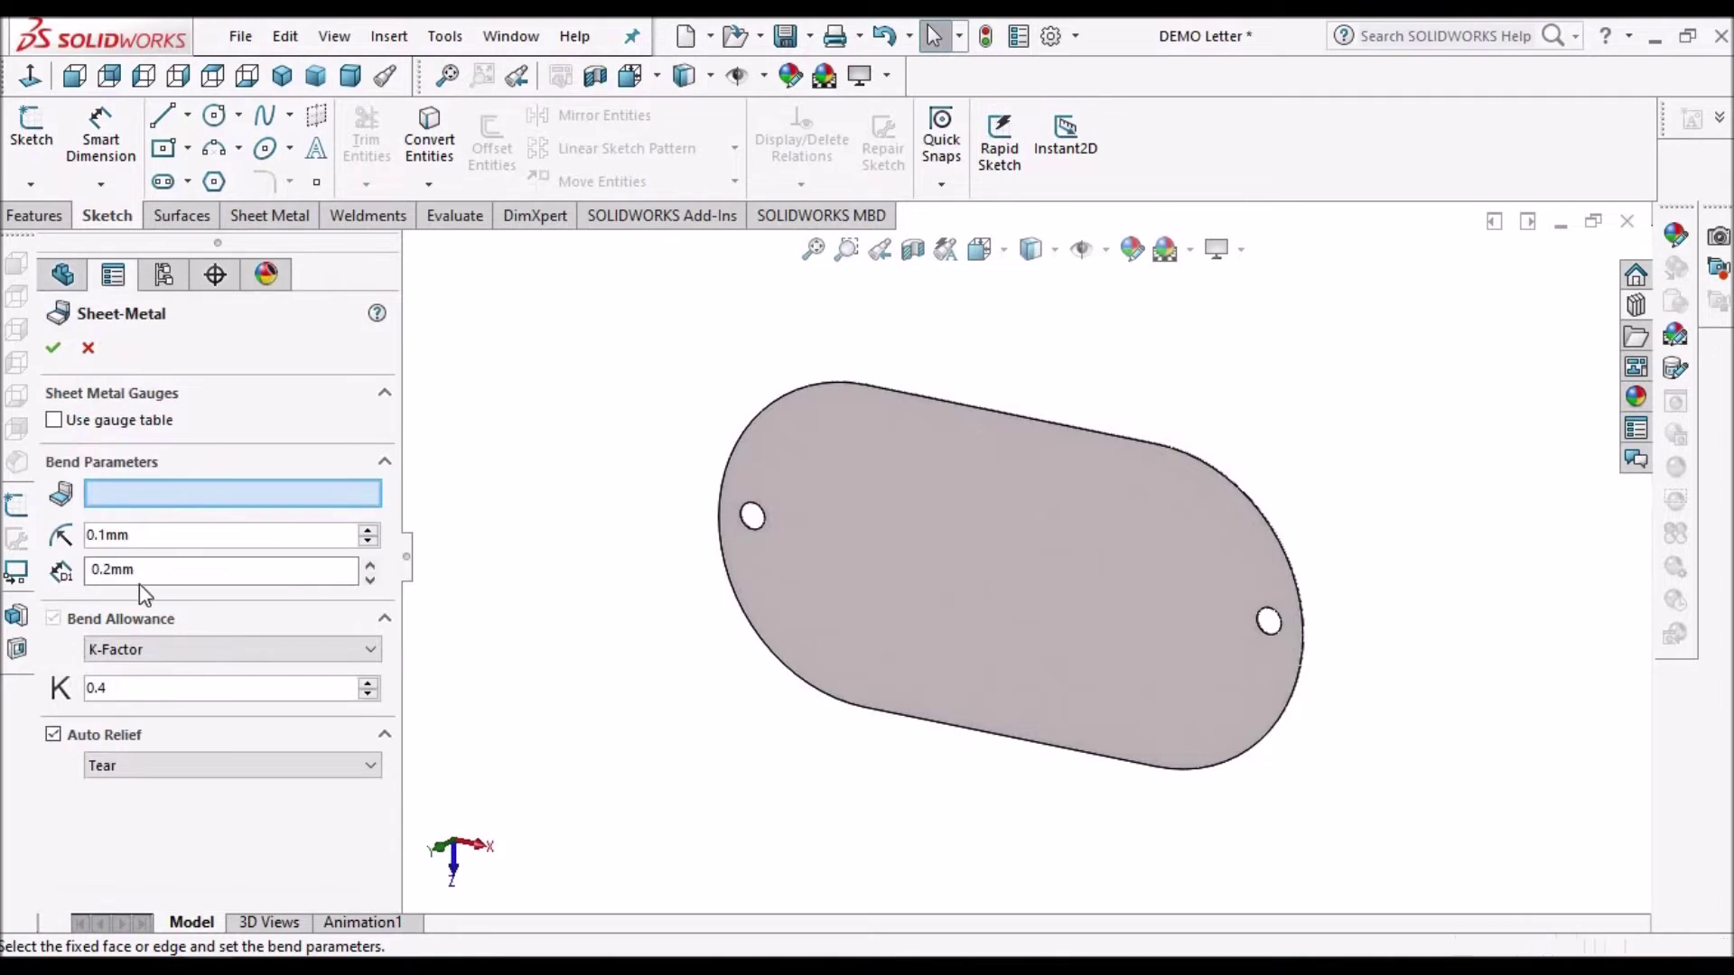
click(88, 347)
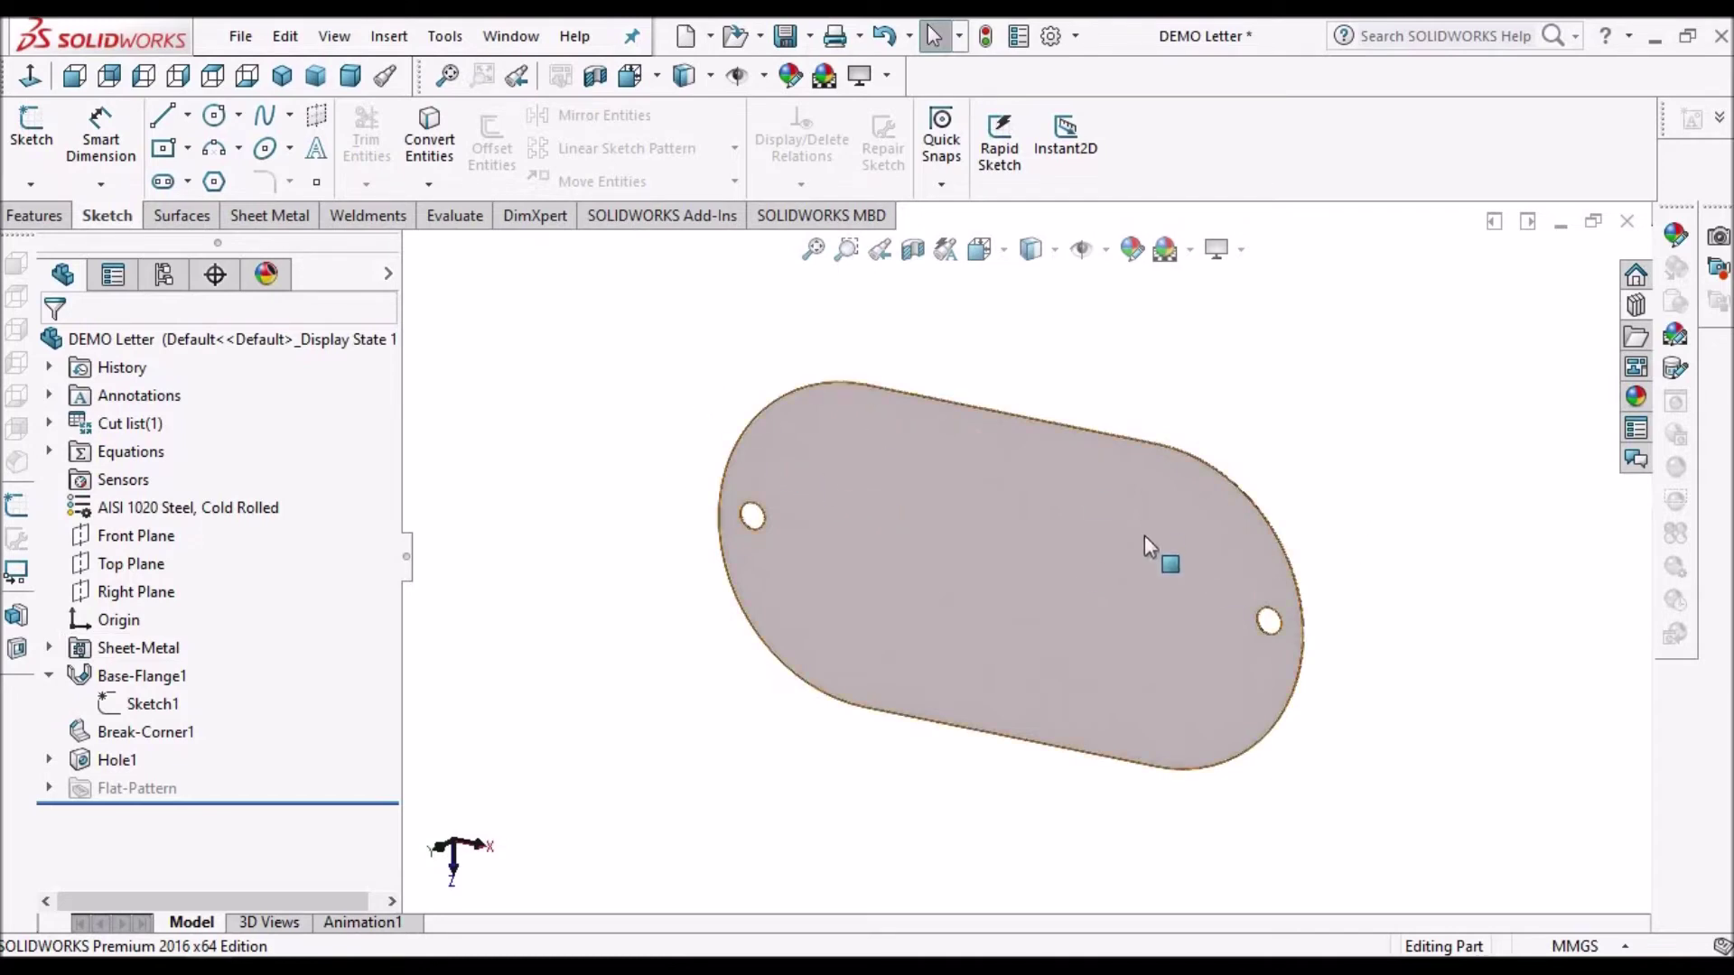
Set the rotation angle of the BOARD ROOM C - 204 forming tool on the nameplate to 0 degrees.
scroll(1076, 625, down, 2)
middle_drag(1076, 624, 1042, 531)
scroll(1074, 564, up, 4)
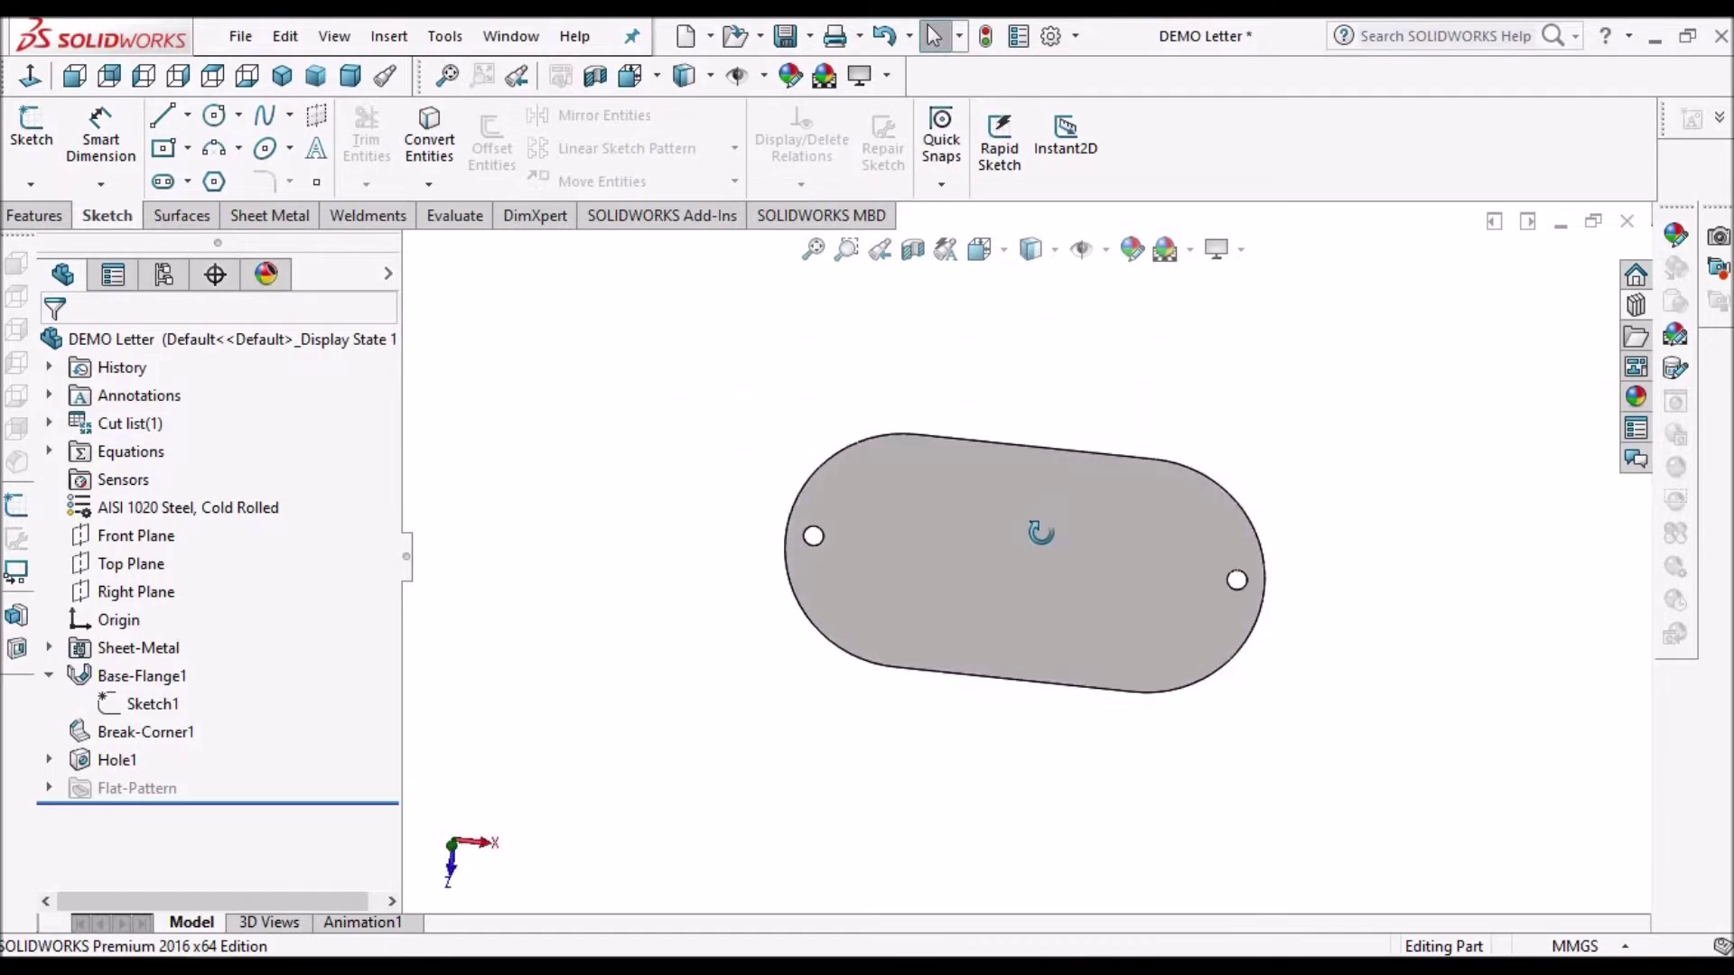
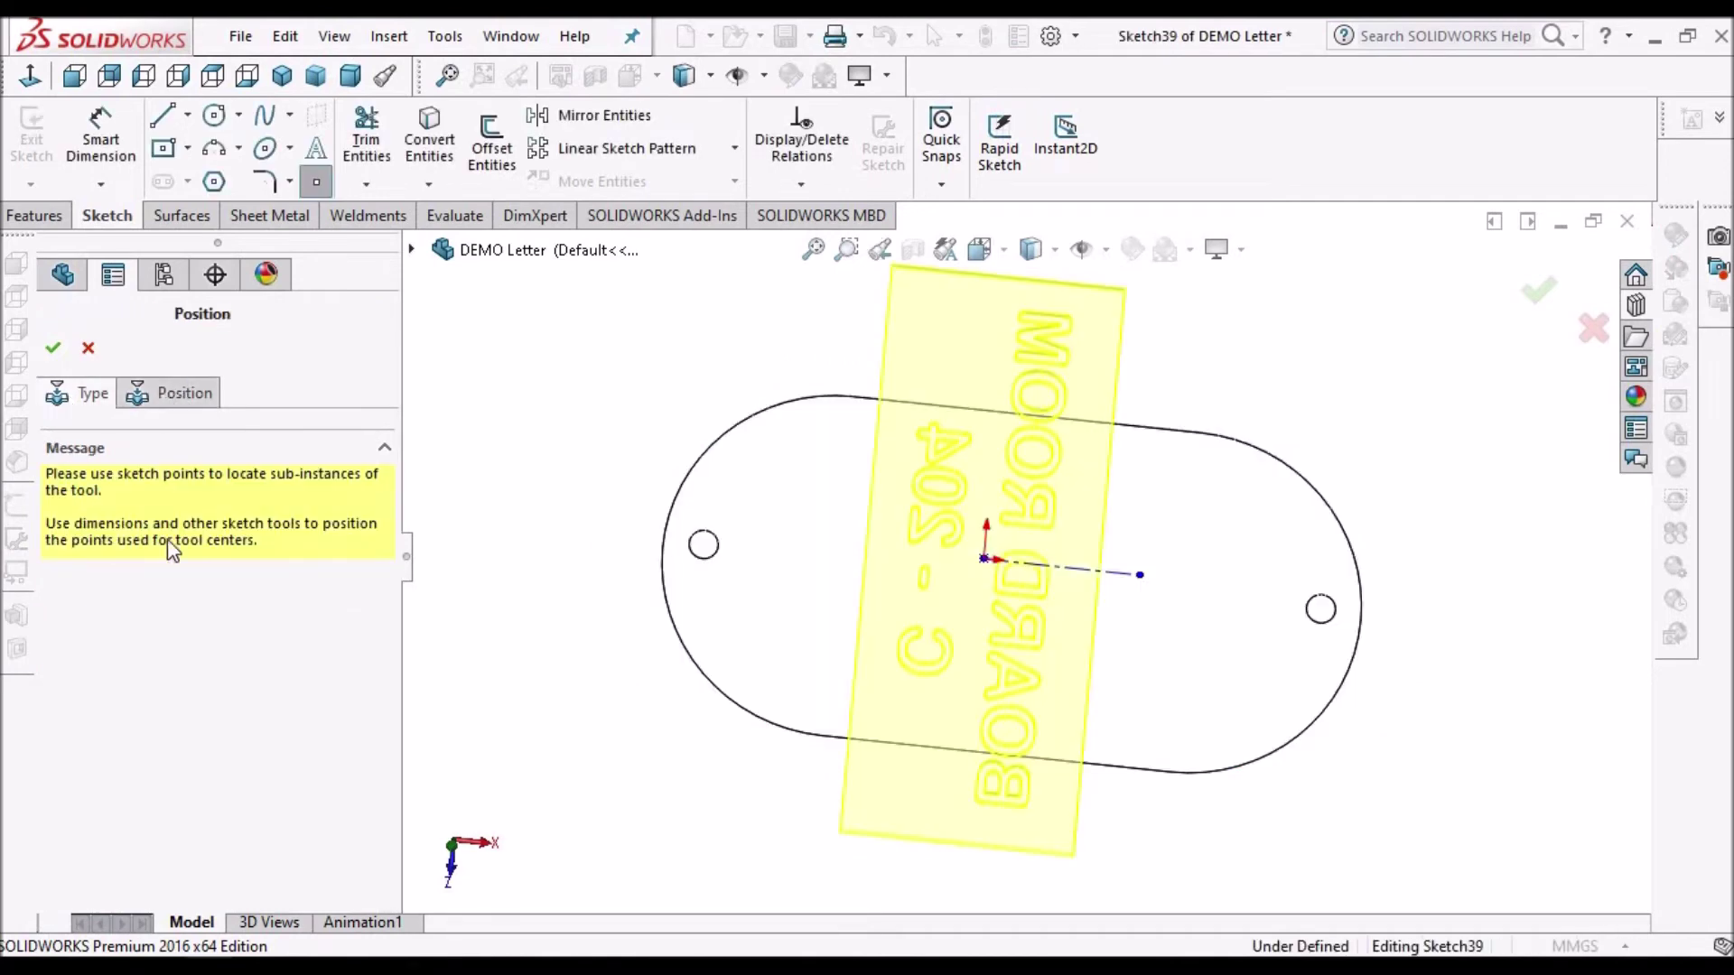
click(92, 395)
click(181, 562)
double_click(181, 564)
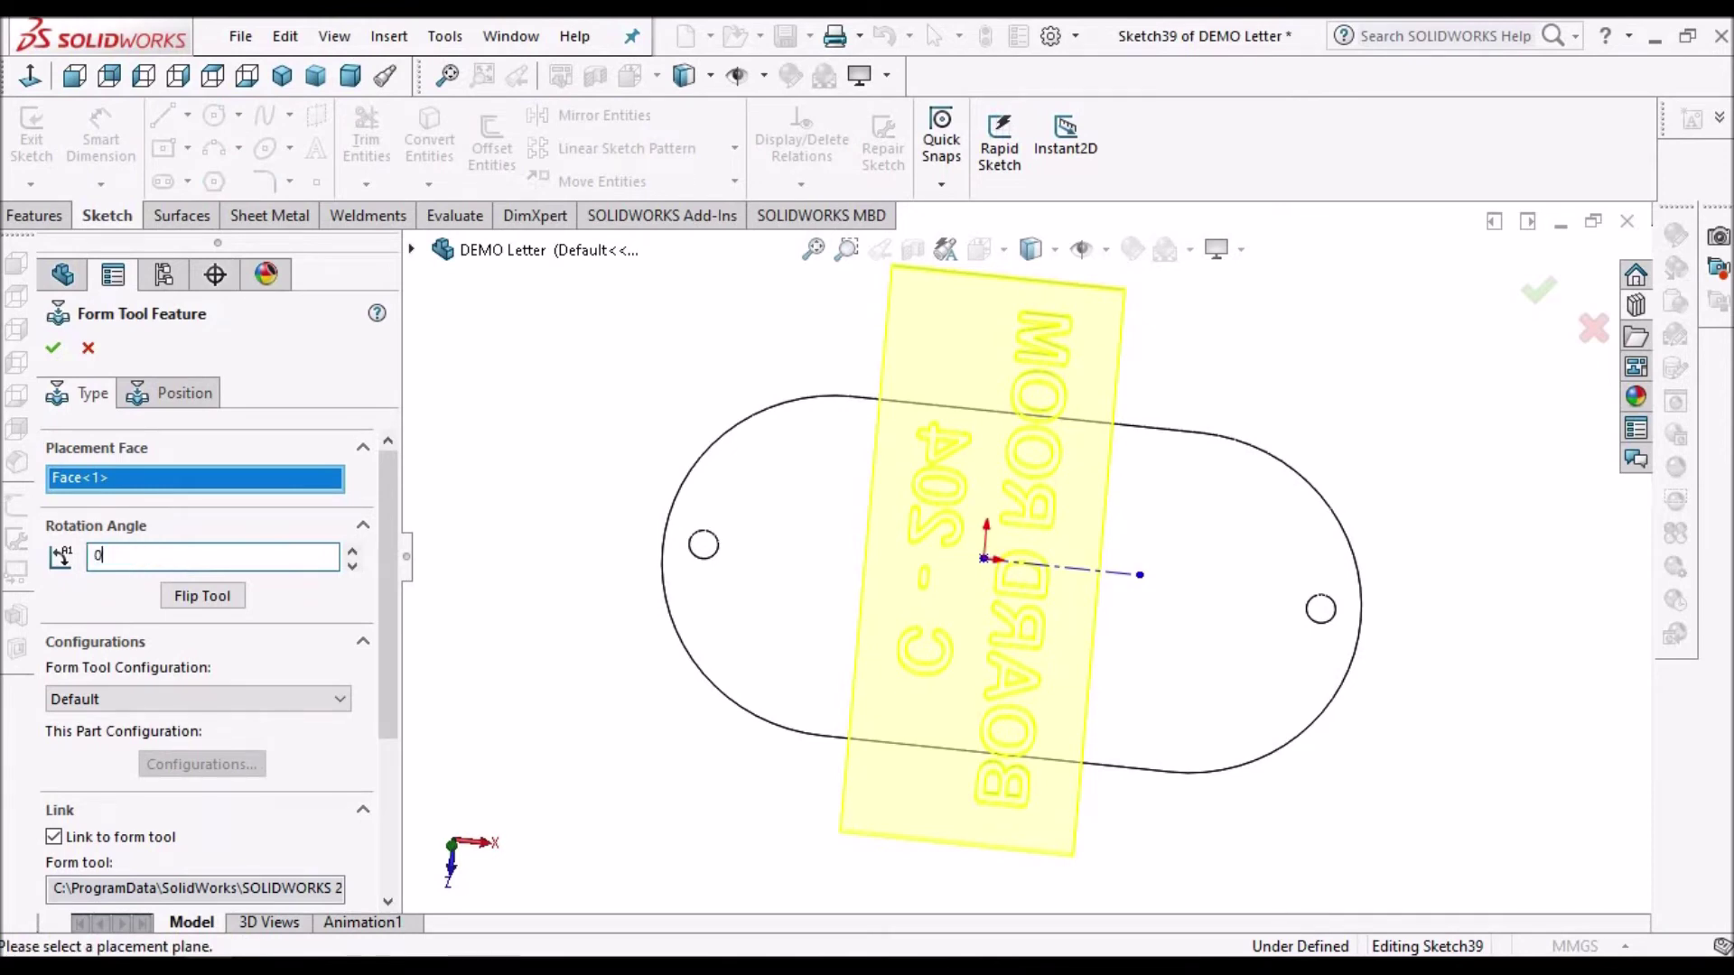
key(Return)
scroll(975, 583, down, 1)
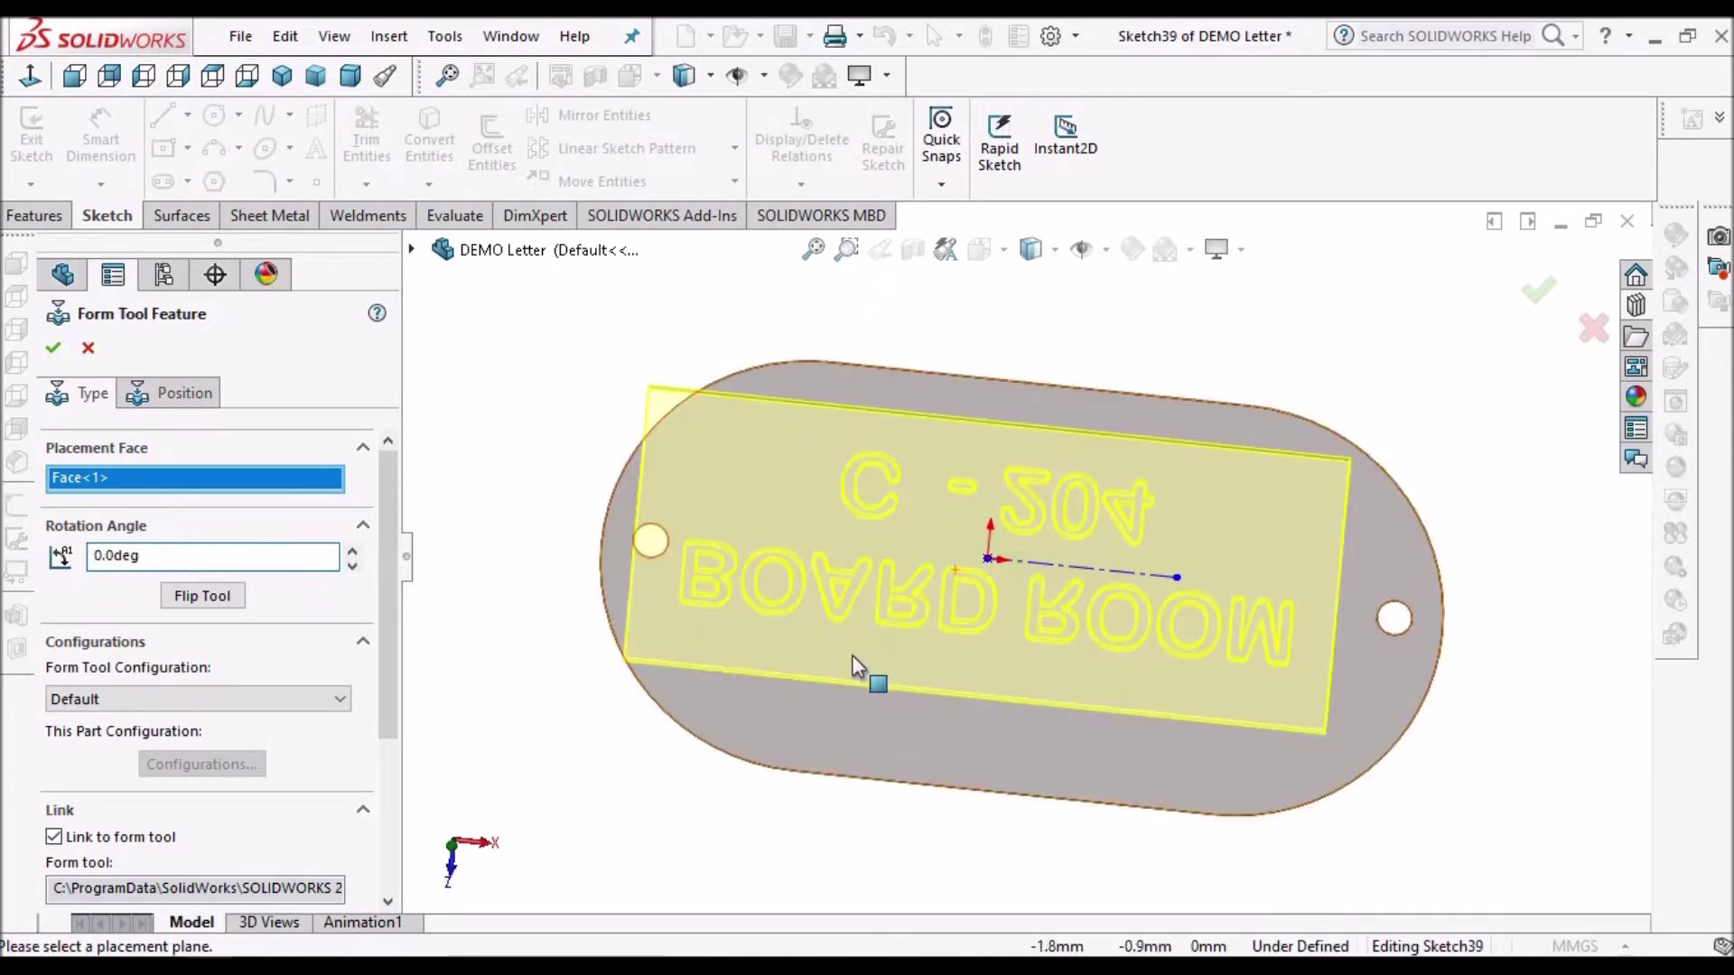
Place the flipped lettering tool on the nameplate's opposite face with a rotation angle of 180 degrees.
middle_drag(880, 584, 1033, 549)
scroll(878, 582, up, 1)
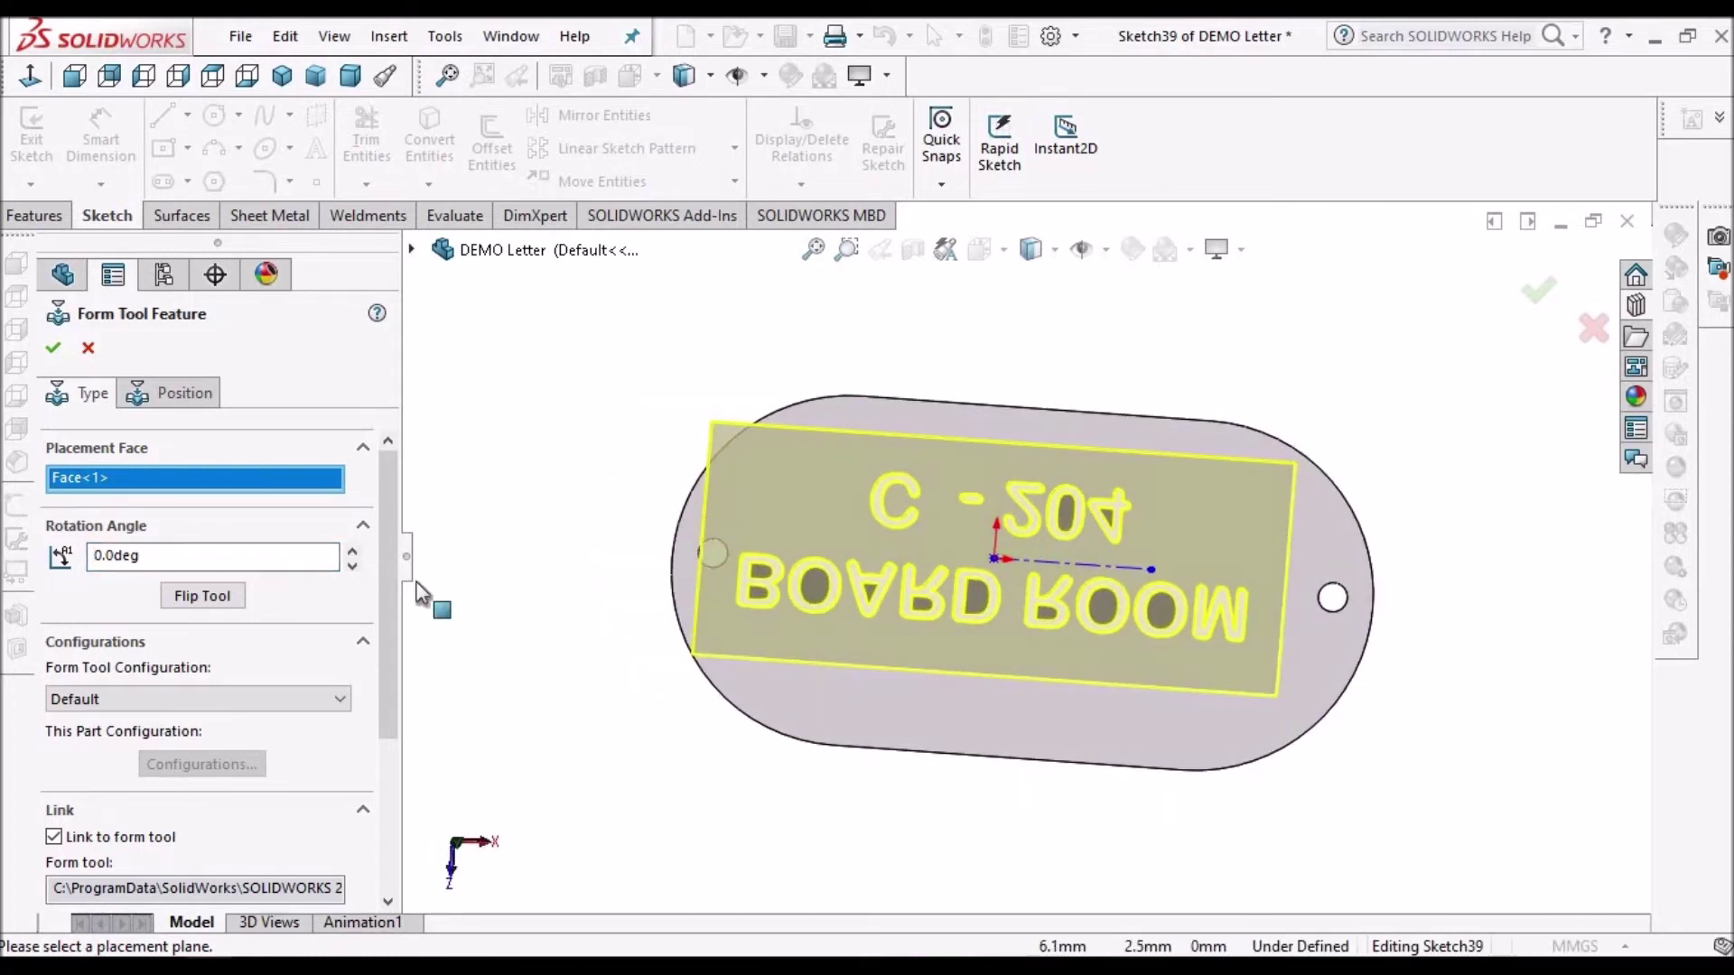
middle_drag(966, 583, 1102, 681)
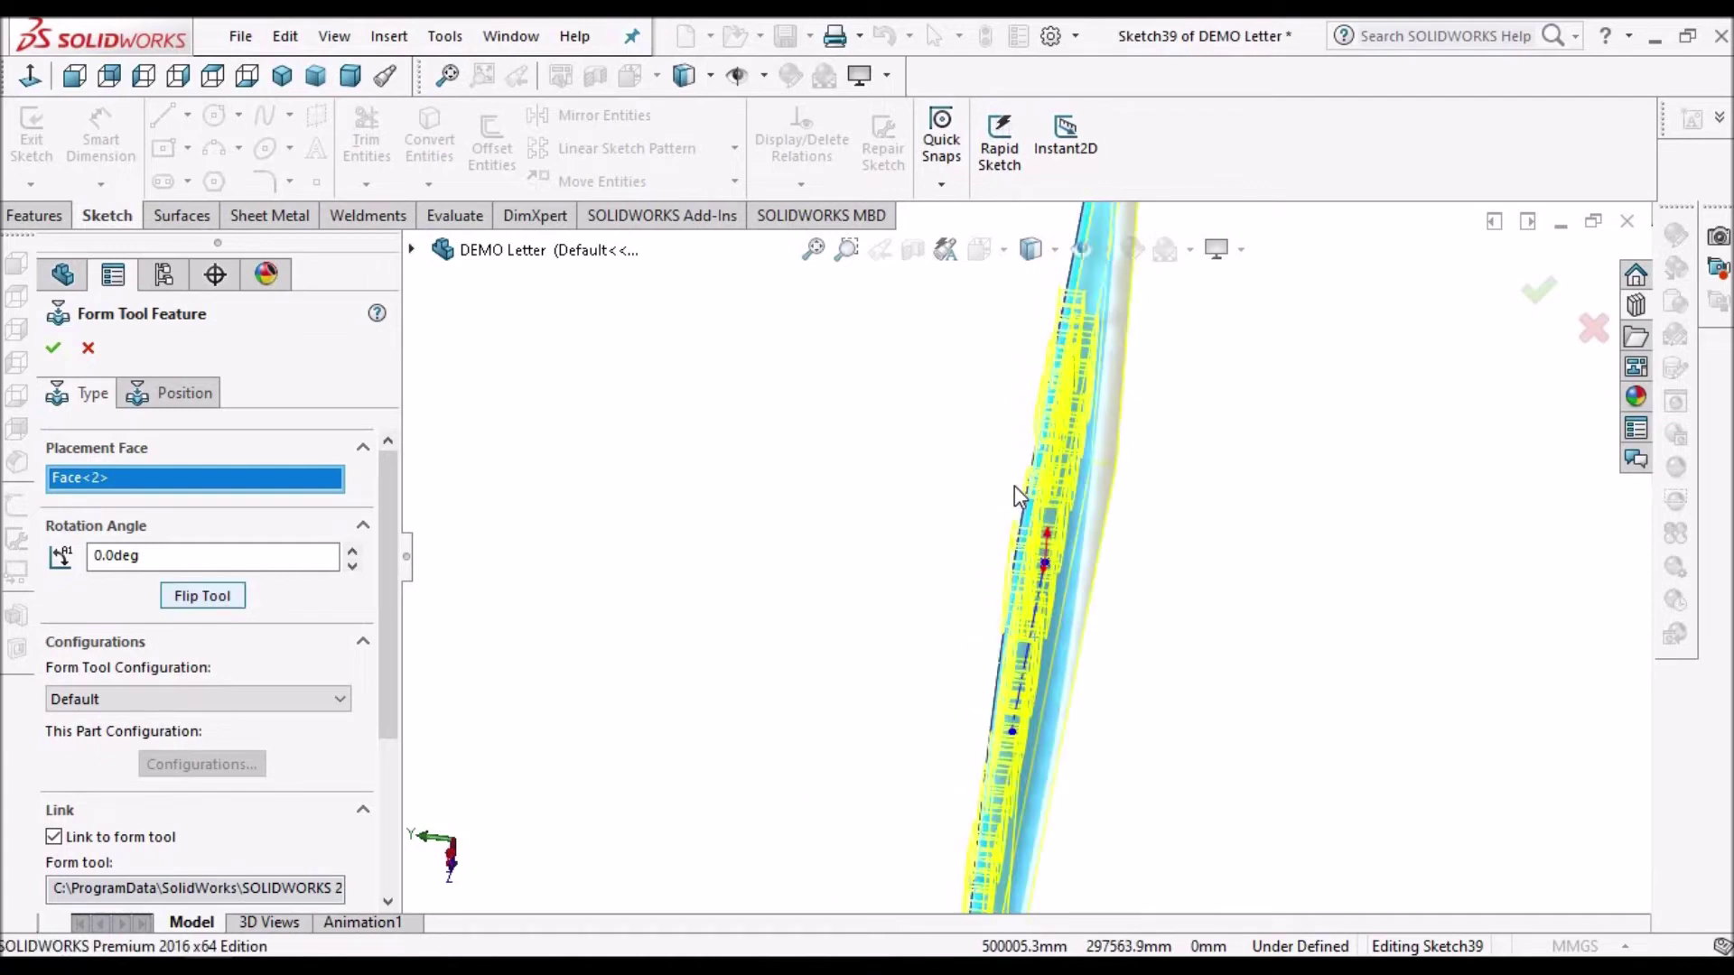
middle_drag(1018, 524, 432, 575)
click(163, 555)
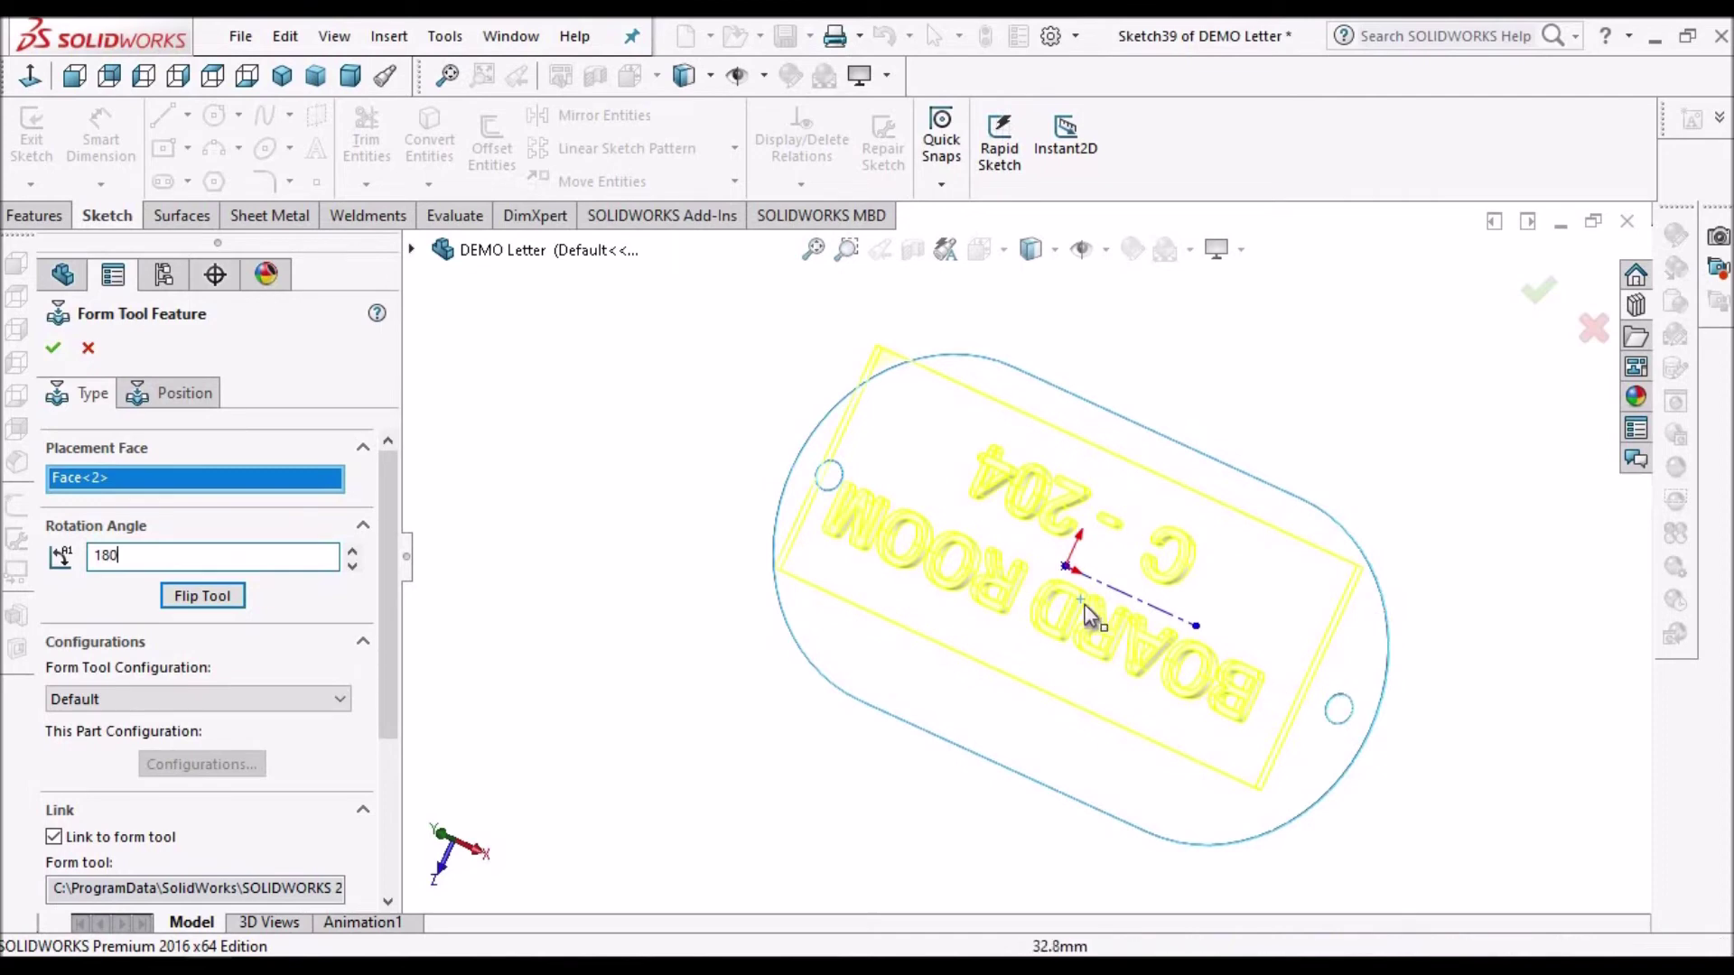
key(Return)
scroll(1001, 540, down, 2)
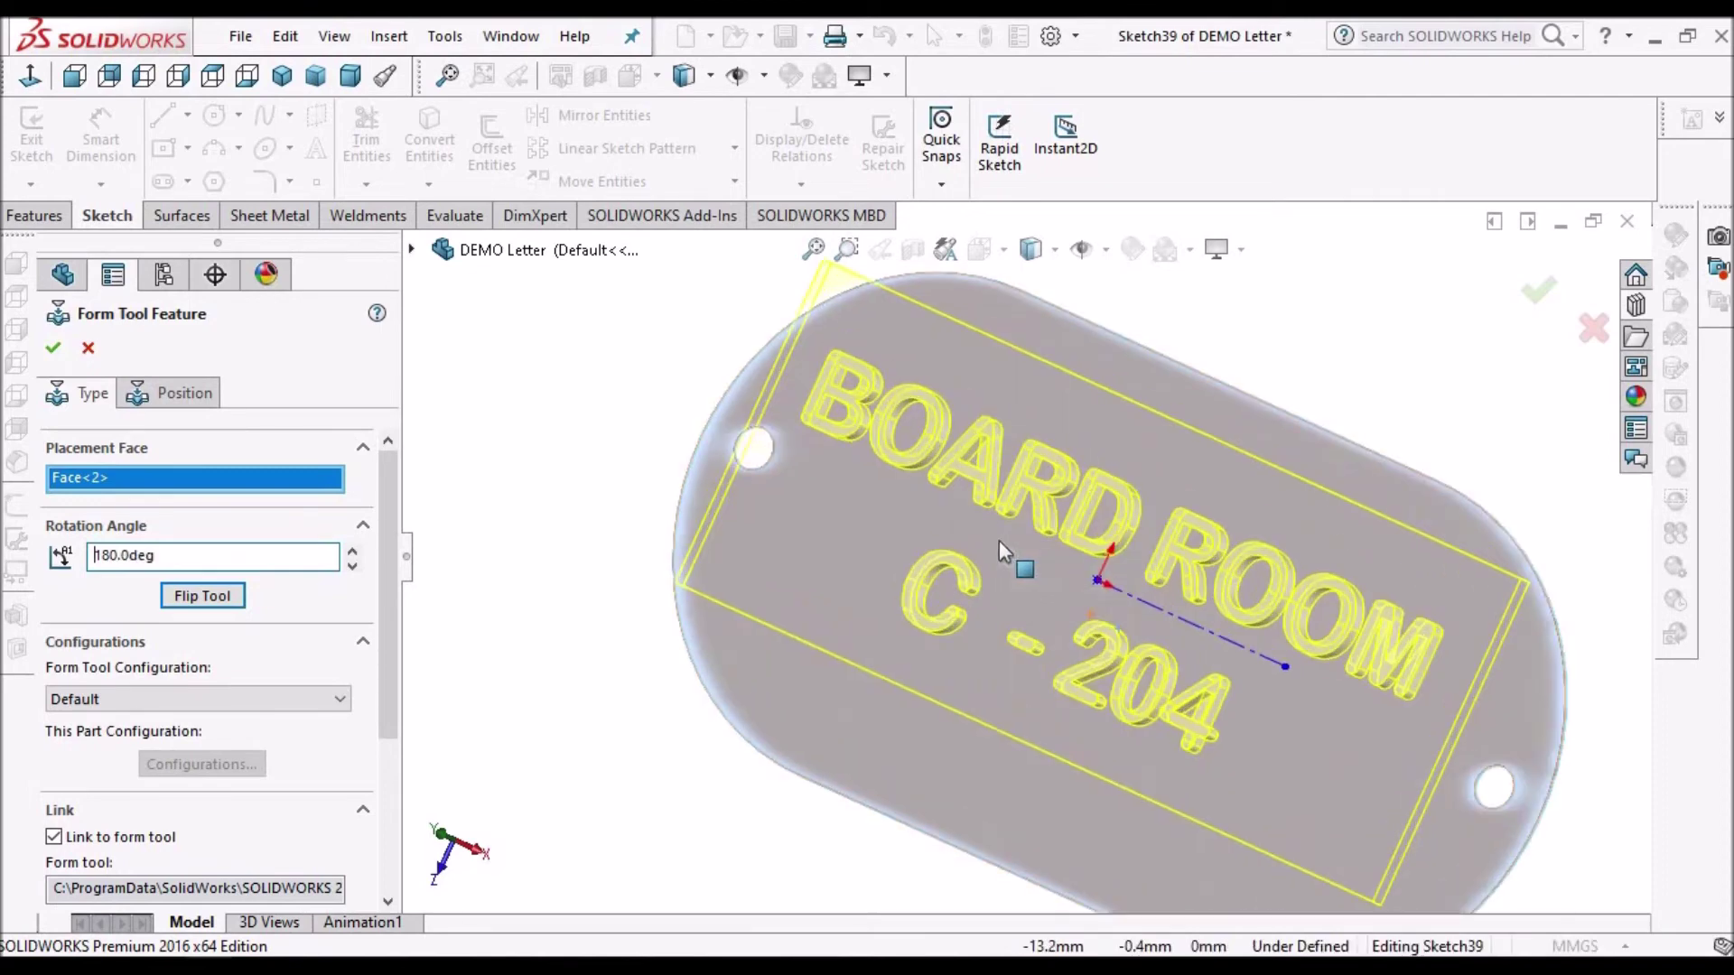
middle_drag(1099, 479, 1051, 572)
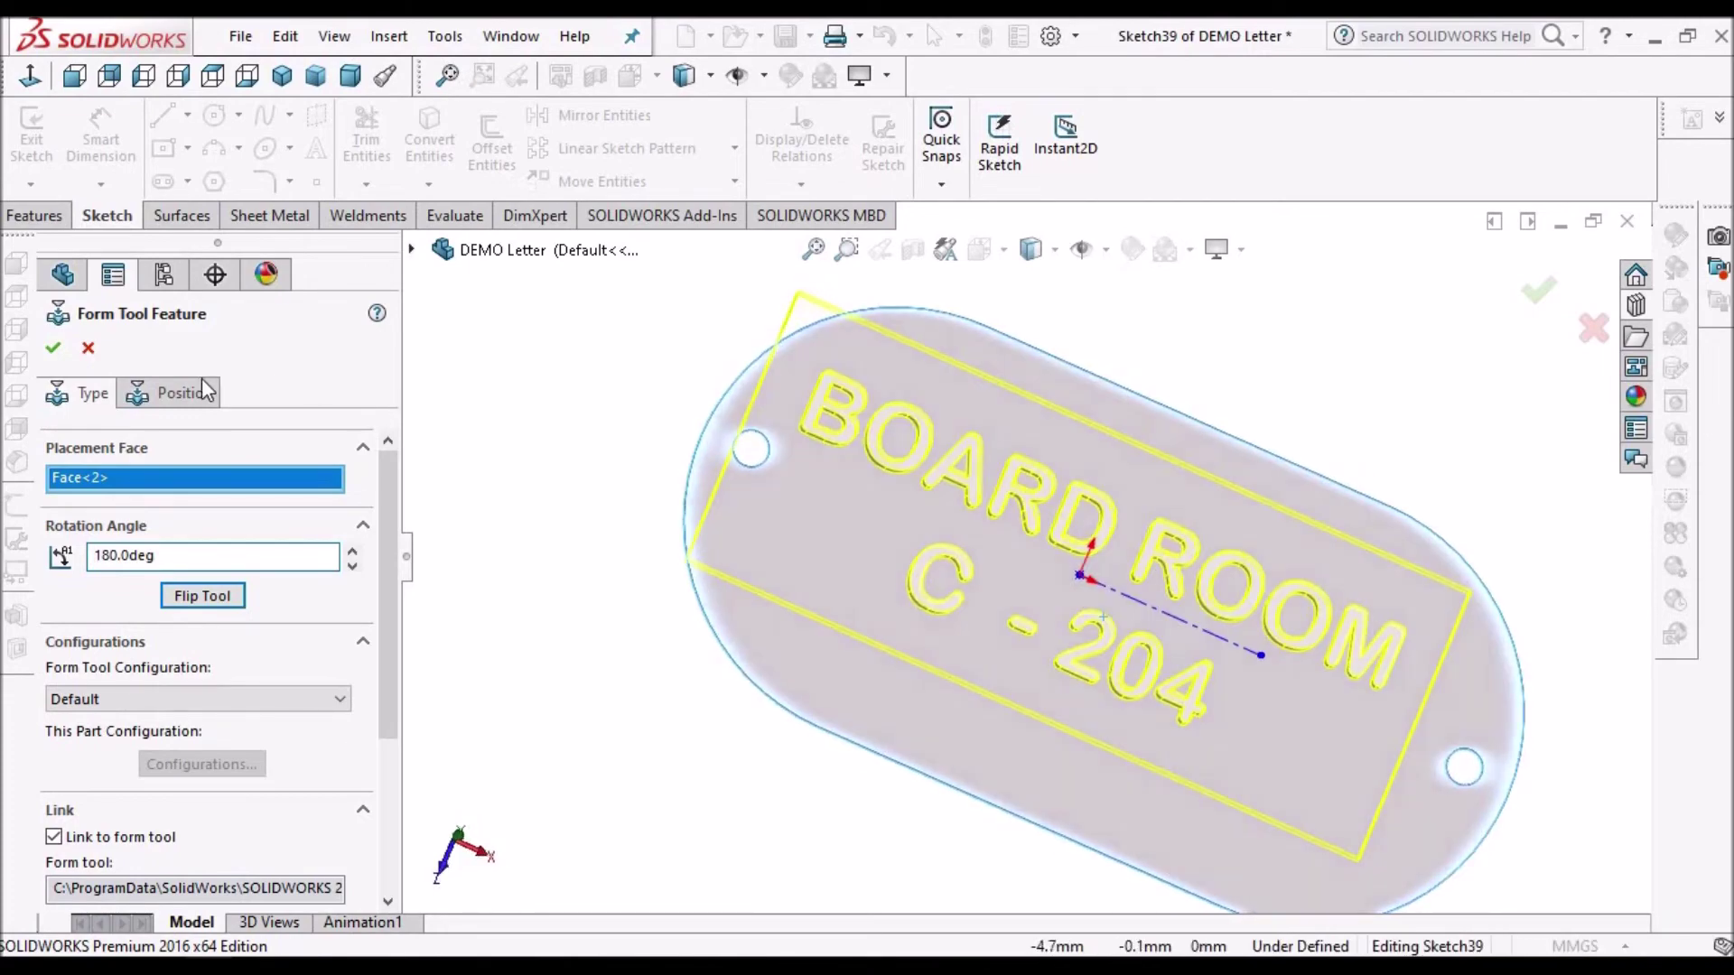
Move the lettering tool's placement point to about X 4.18, Y -5.16 mm from the origin, centring the lettering between the nameplate's holes.
click(200, 393)
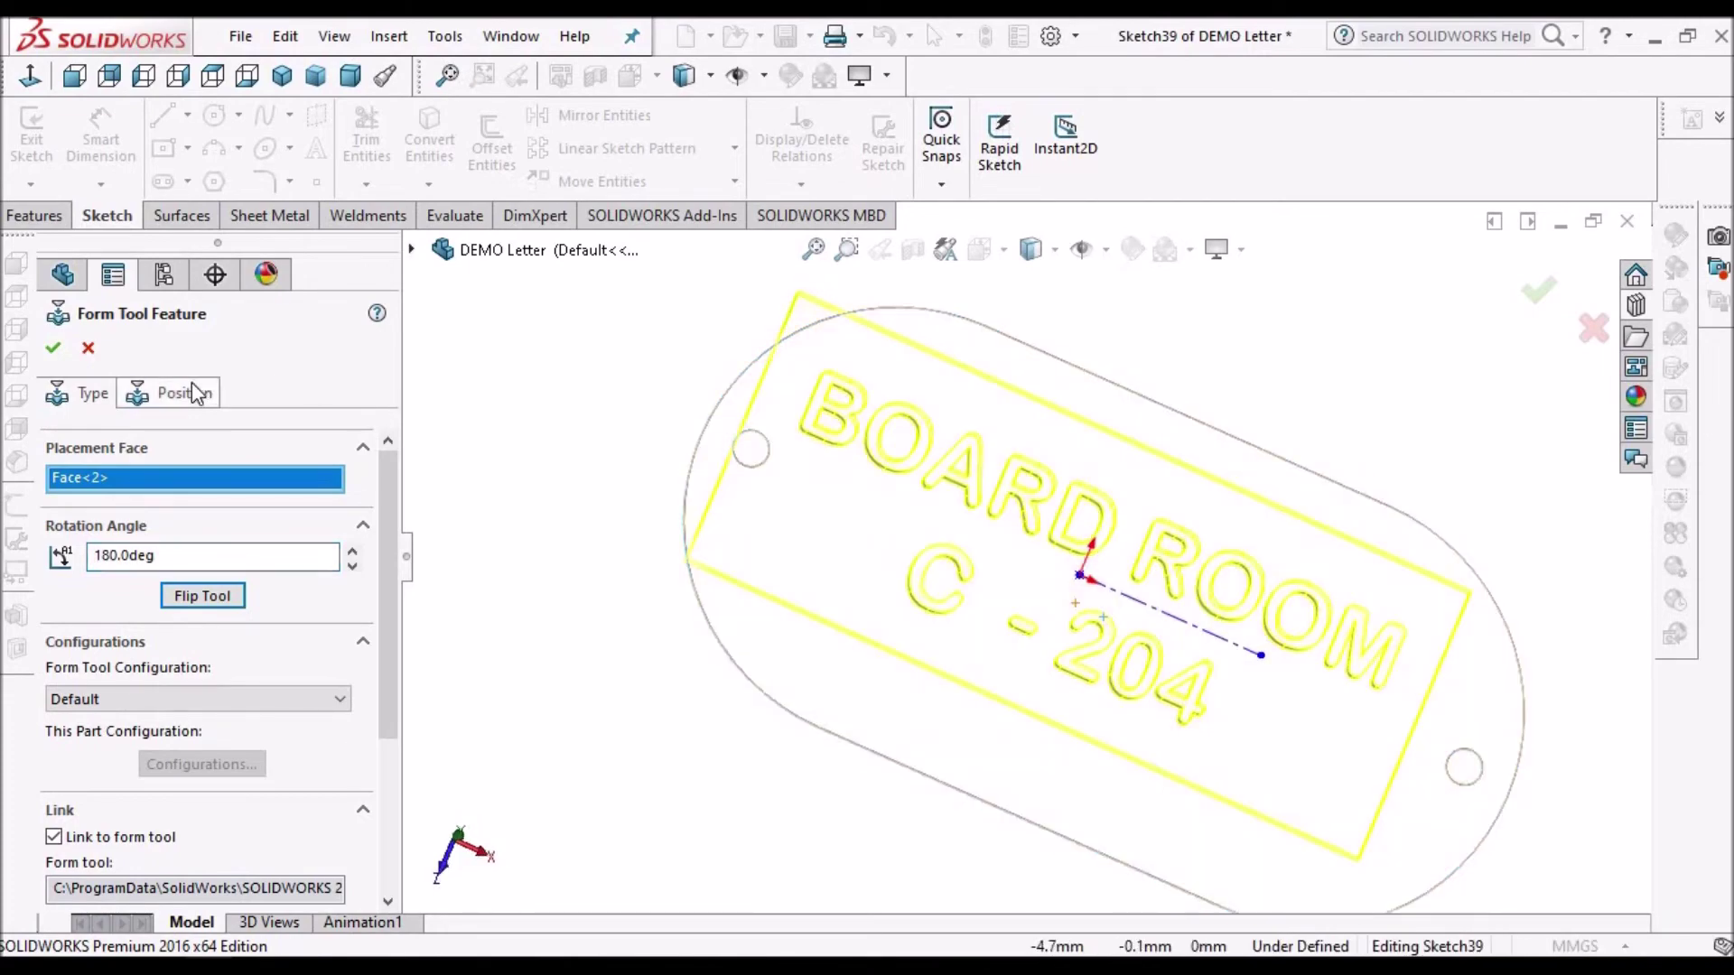
click(29, 78)
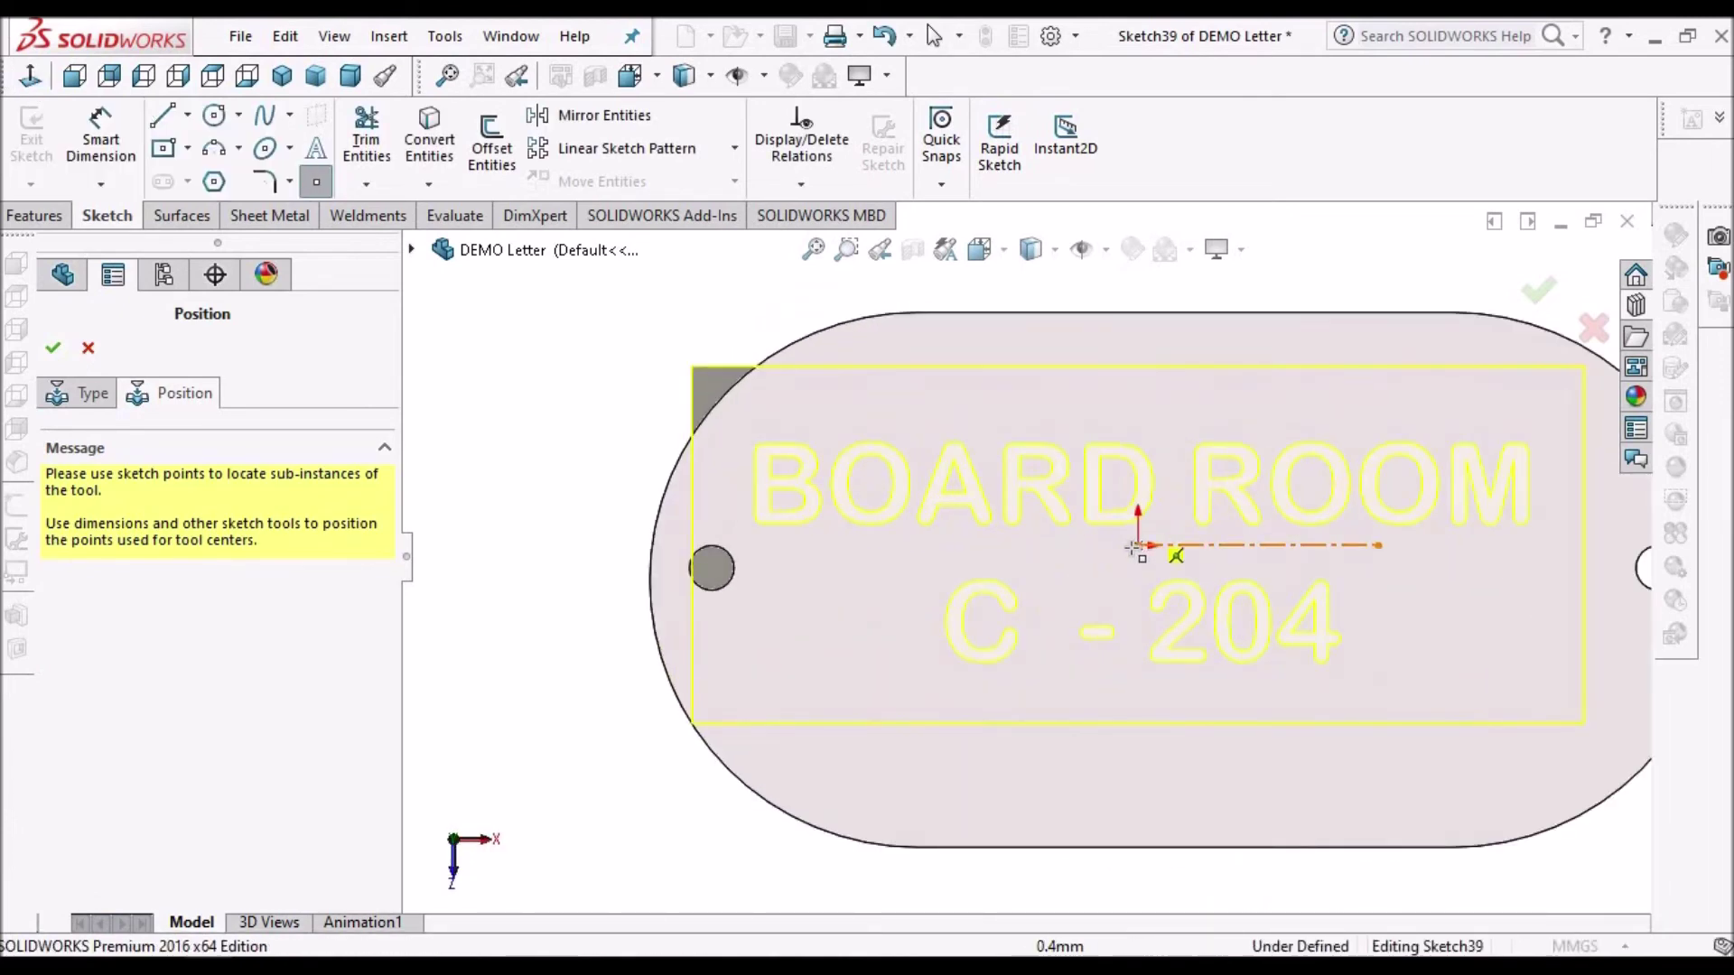
right_click(565, 409)
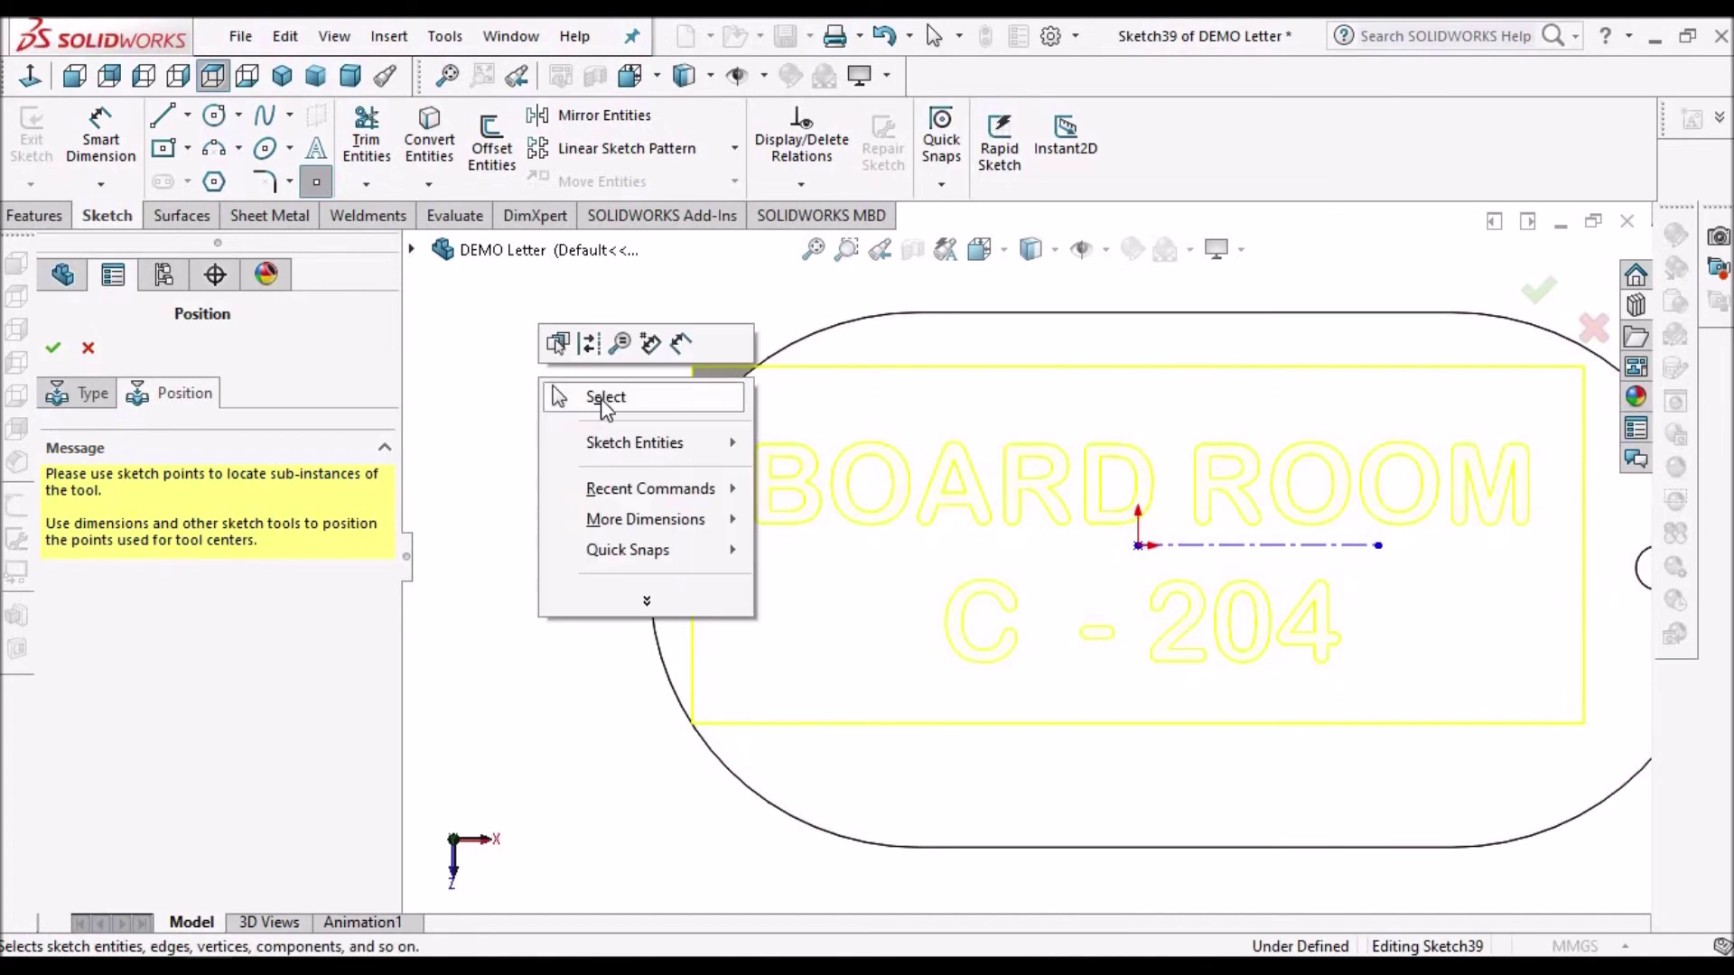
scroll(1110, 552, up, 2)
scroll(1165, 563, down, 2)
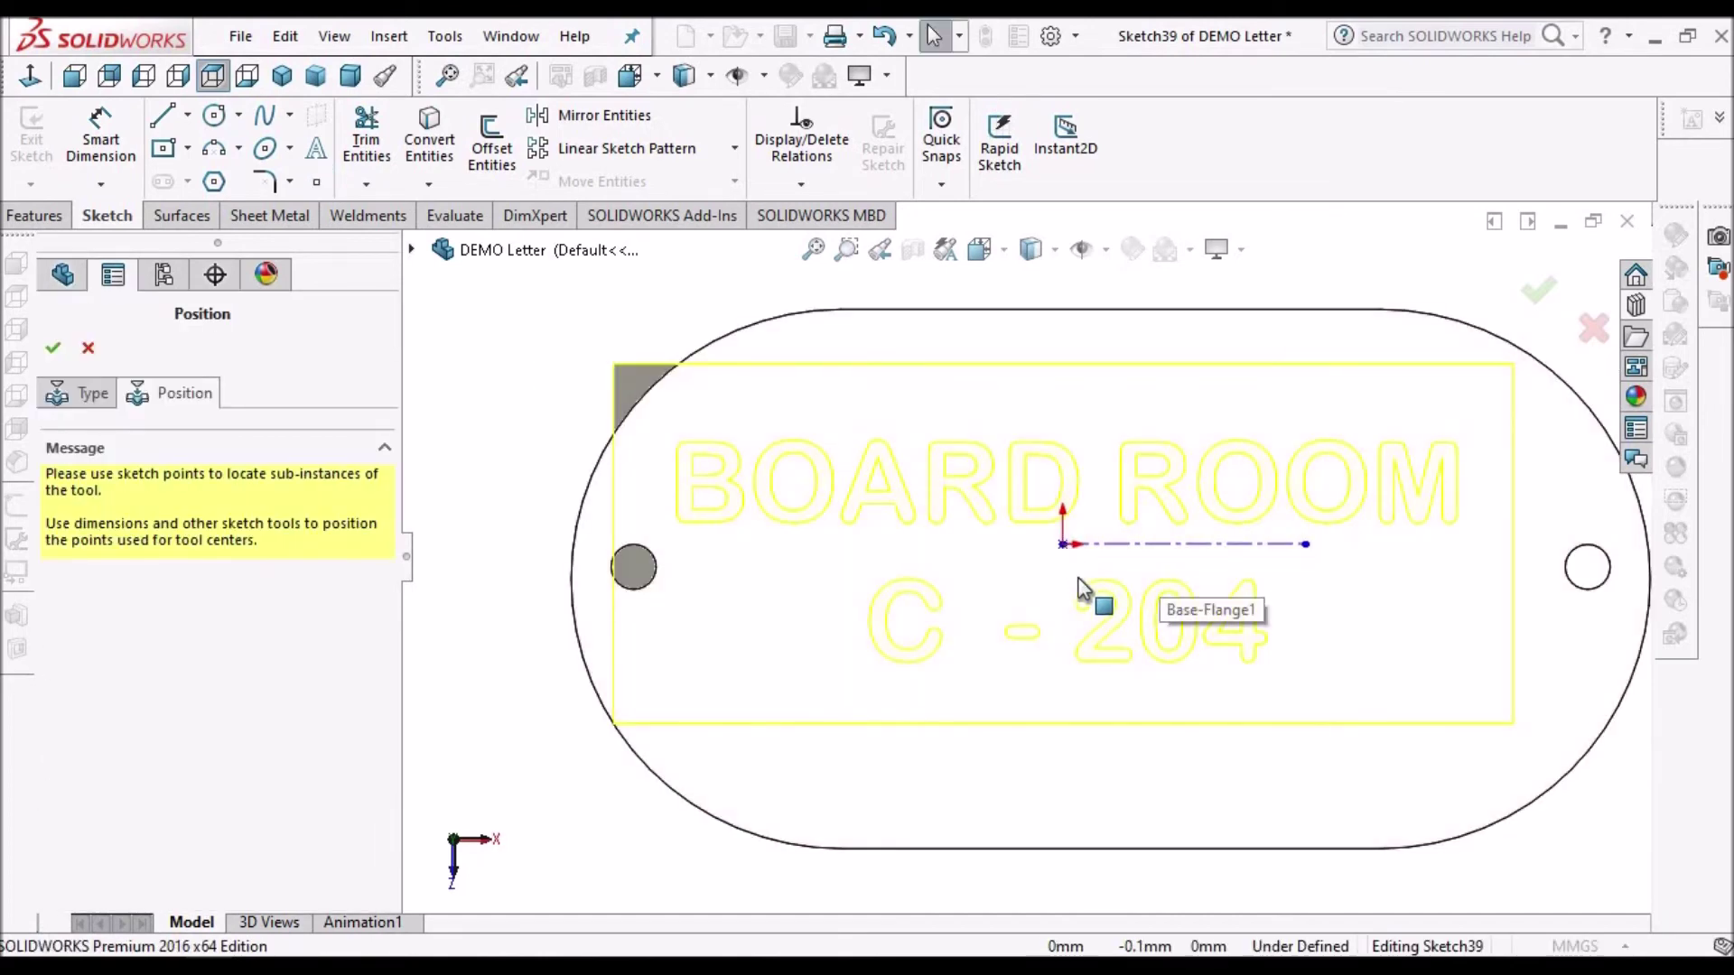
click(1063, 545)
click(1063, 579)
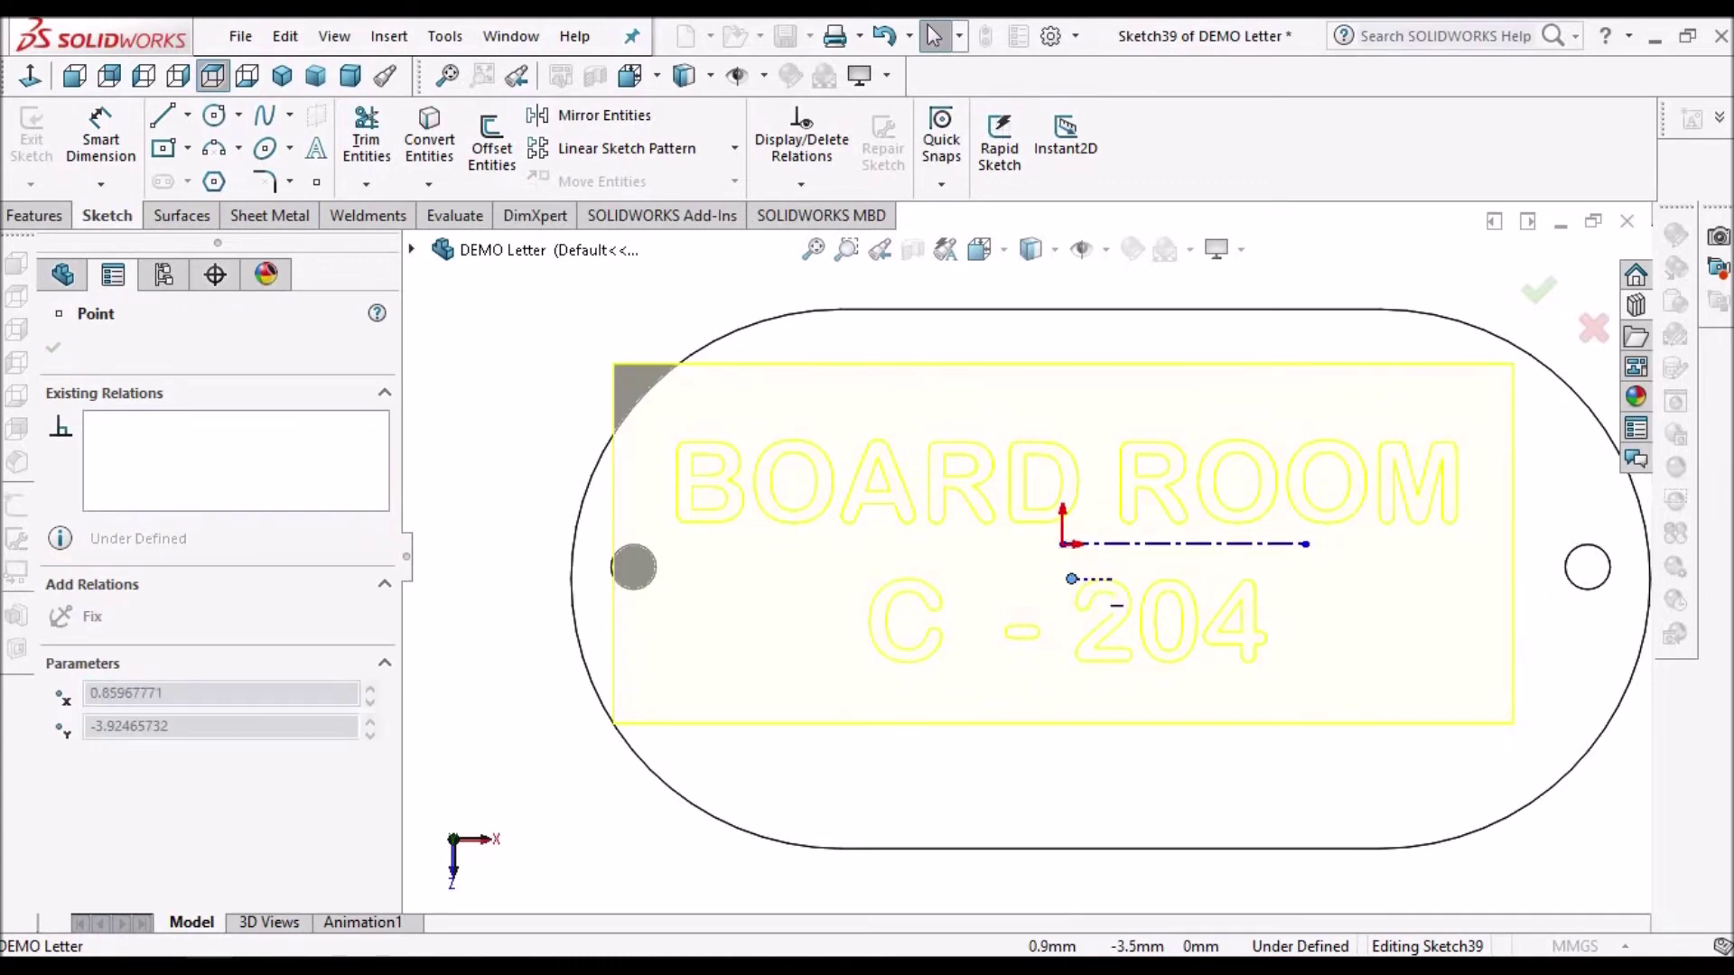
key(Escape)
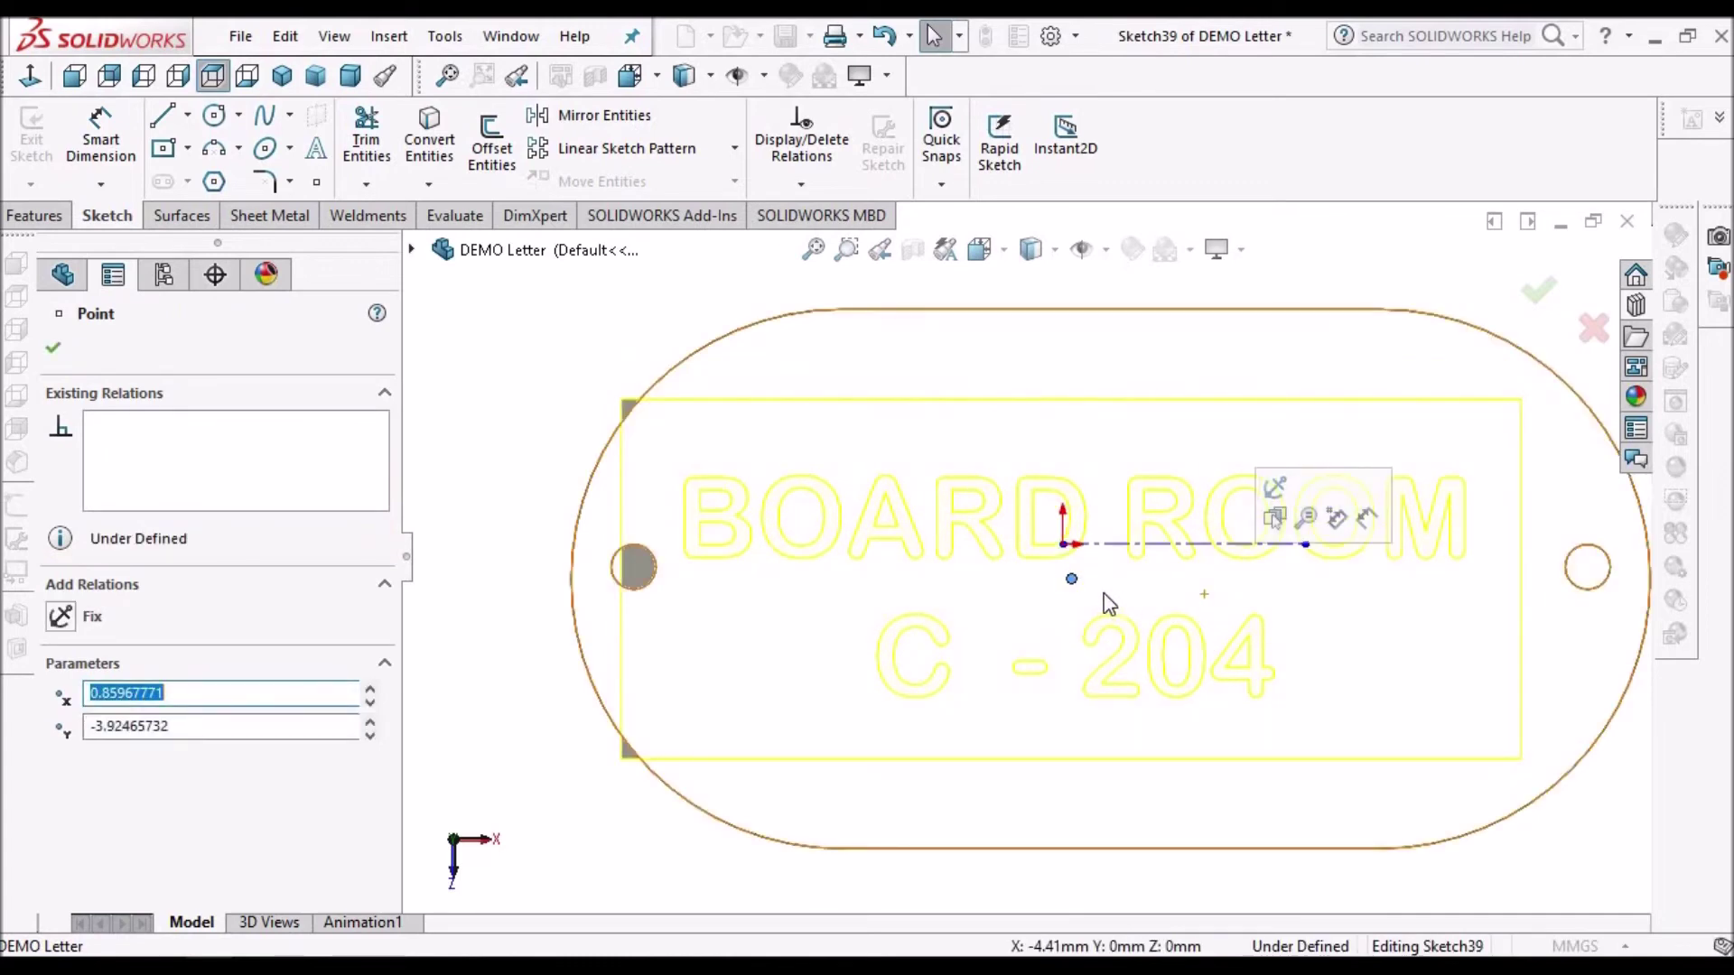
mouse_move(1071, 579)
mouse_down()
mouse_move(1096, 569)
mouse_move(1148, 605)
mouse_up()
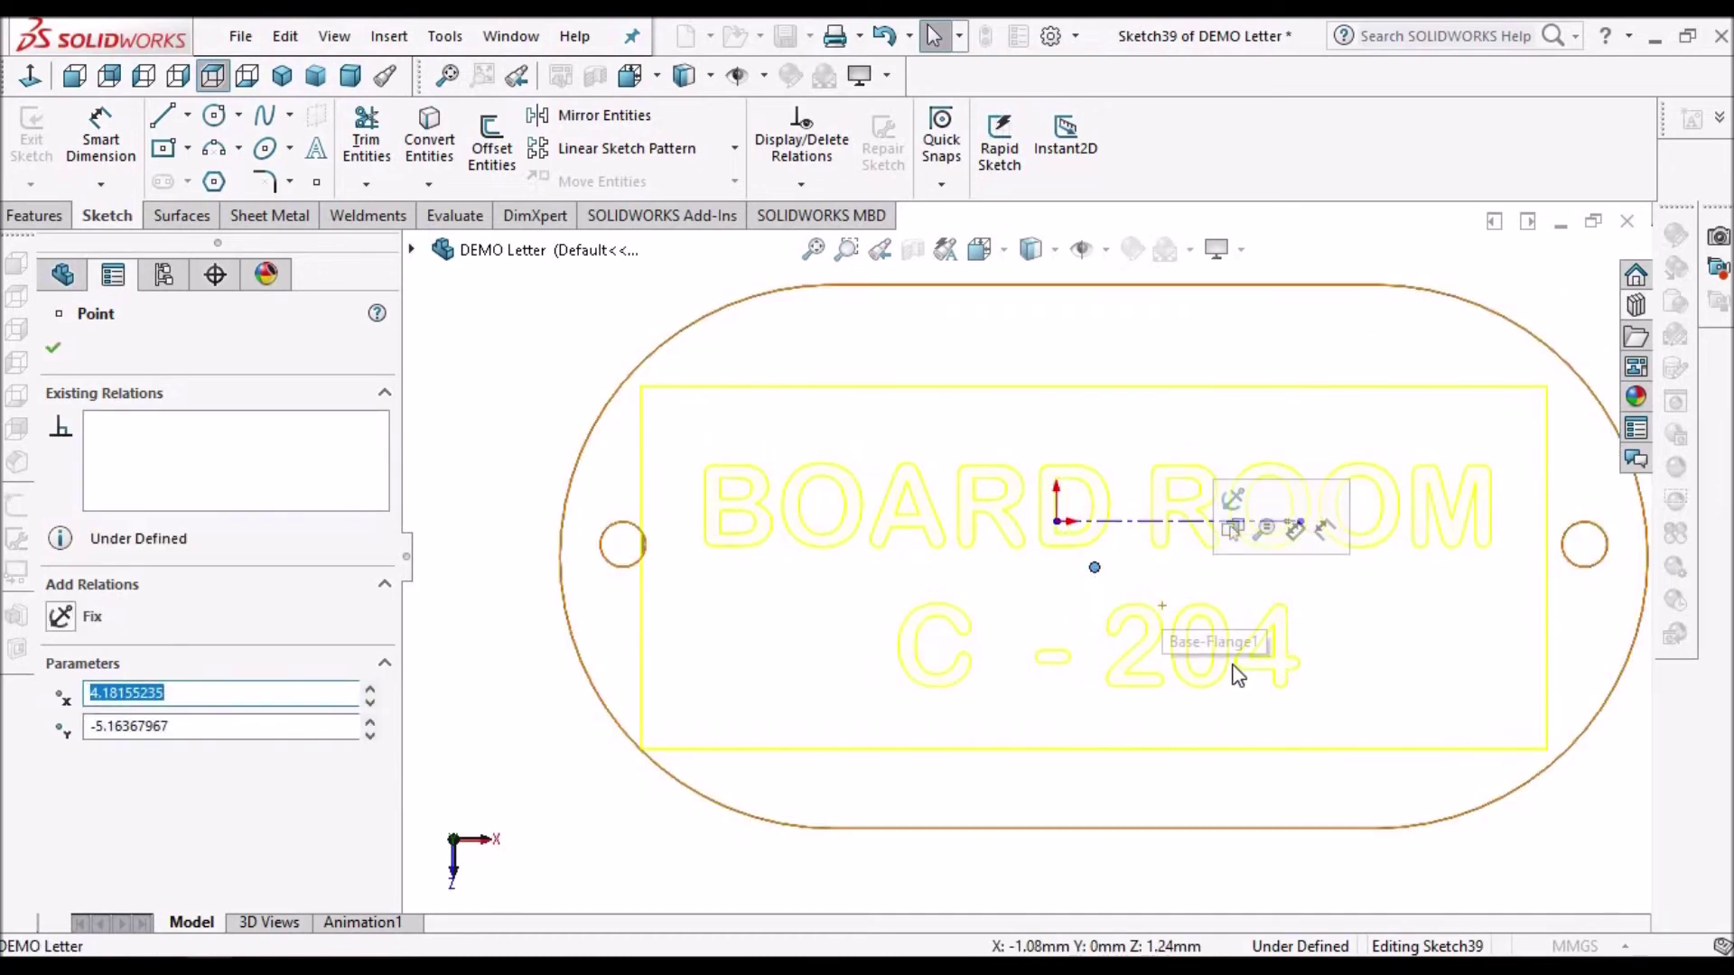
Finish the forming tool feature at this position, embossing BOARD ROOM C - 204 on the nameplate.
click(438, 344)
scroll(1074, 567, up, 3)
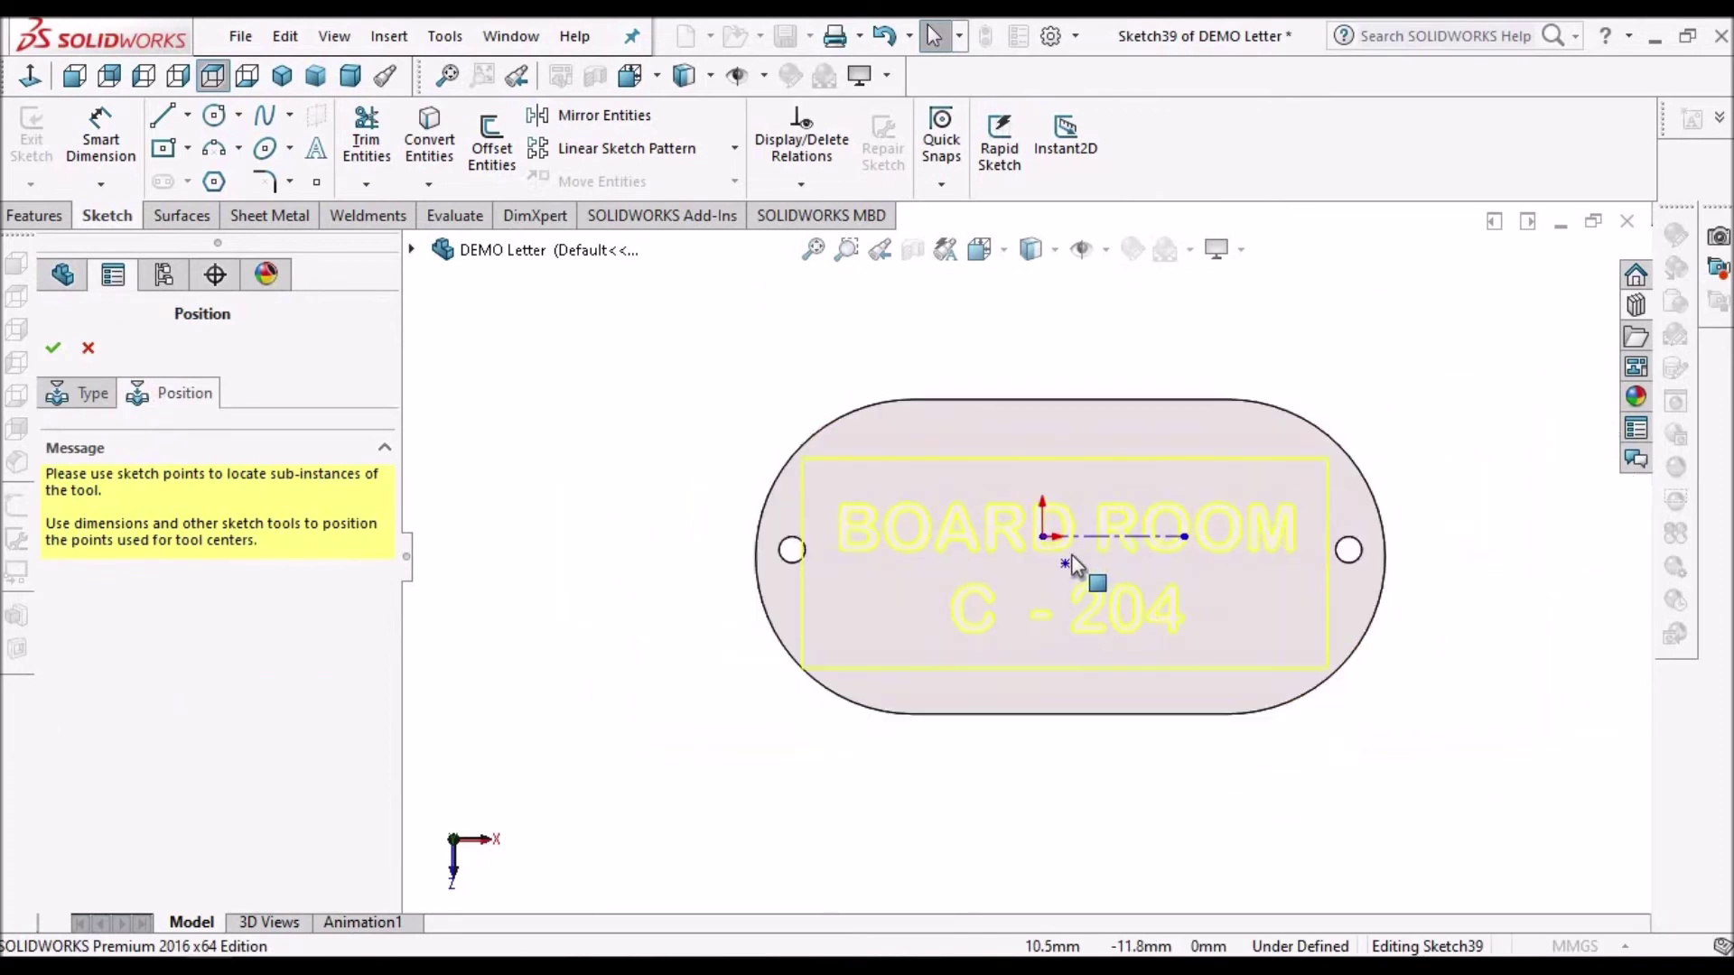
scroll(1082, 567, down, 1)
scroll(1065, 561, down, 2)
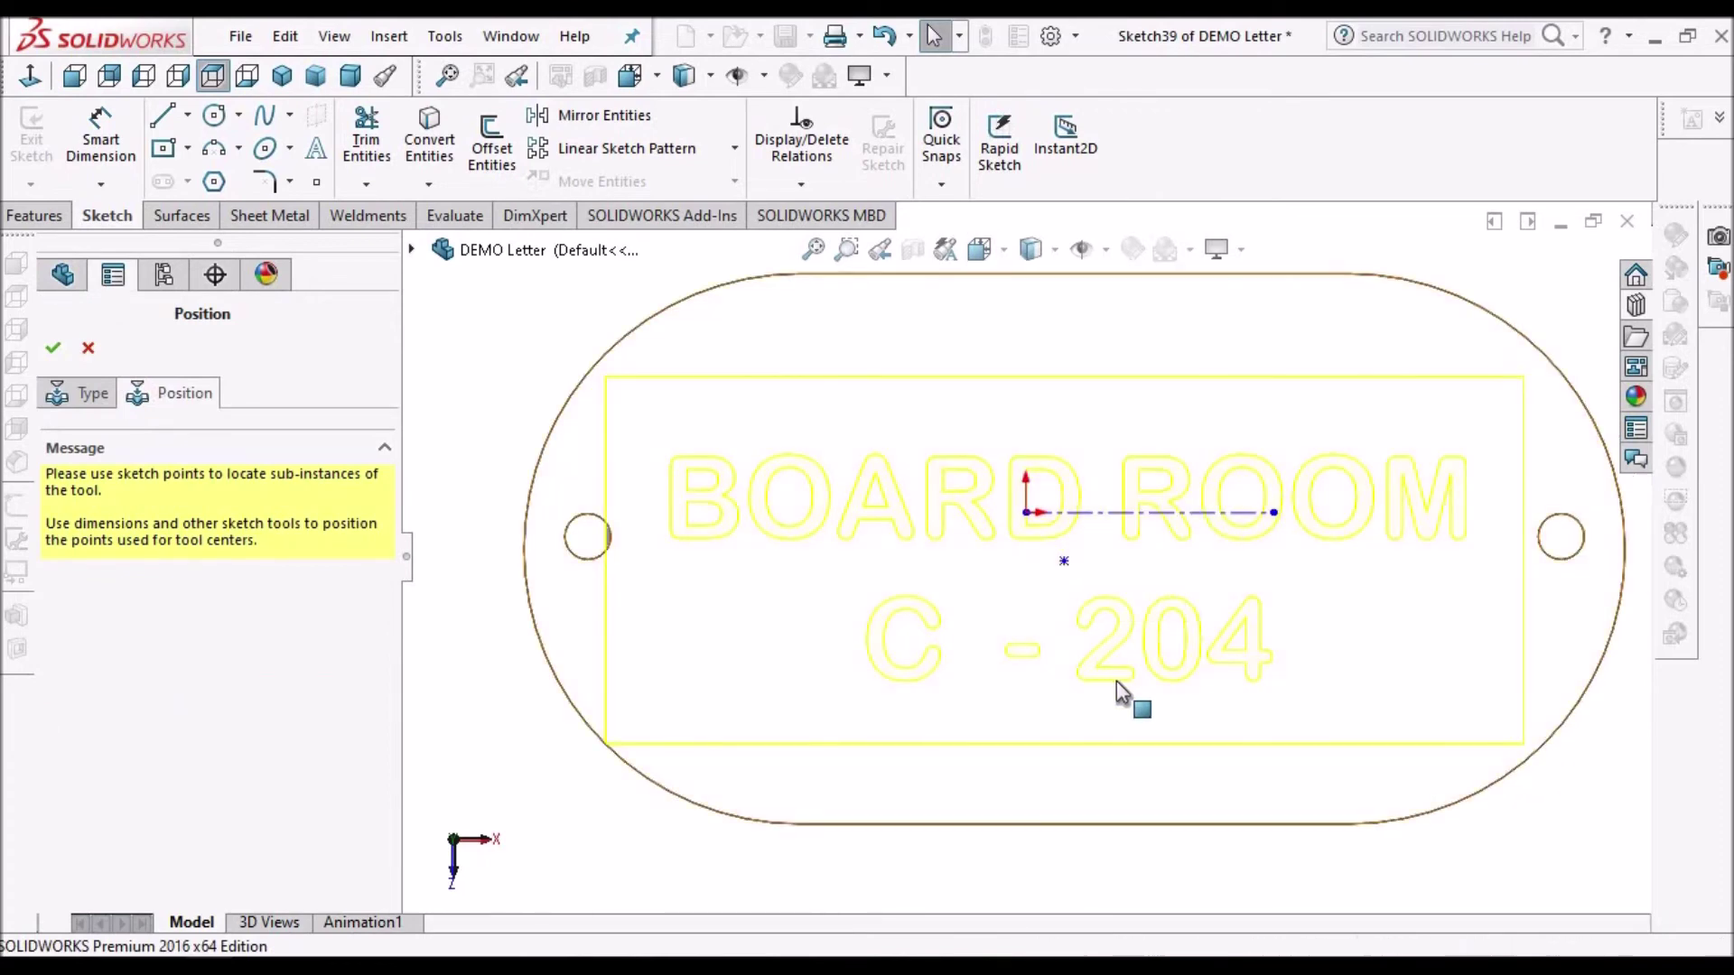
scroll(1028, 599, up, 1)
click(53, 349)
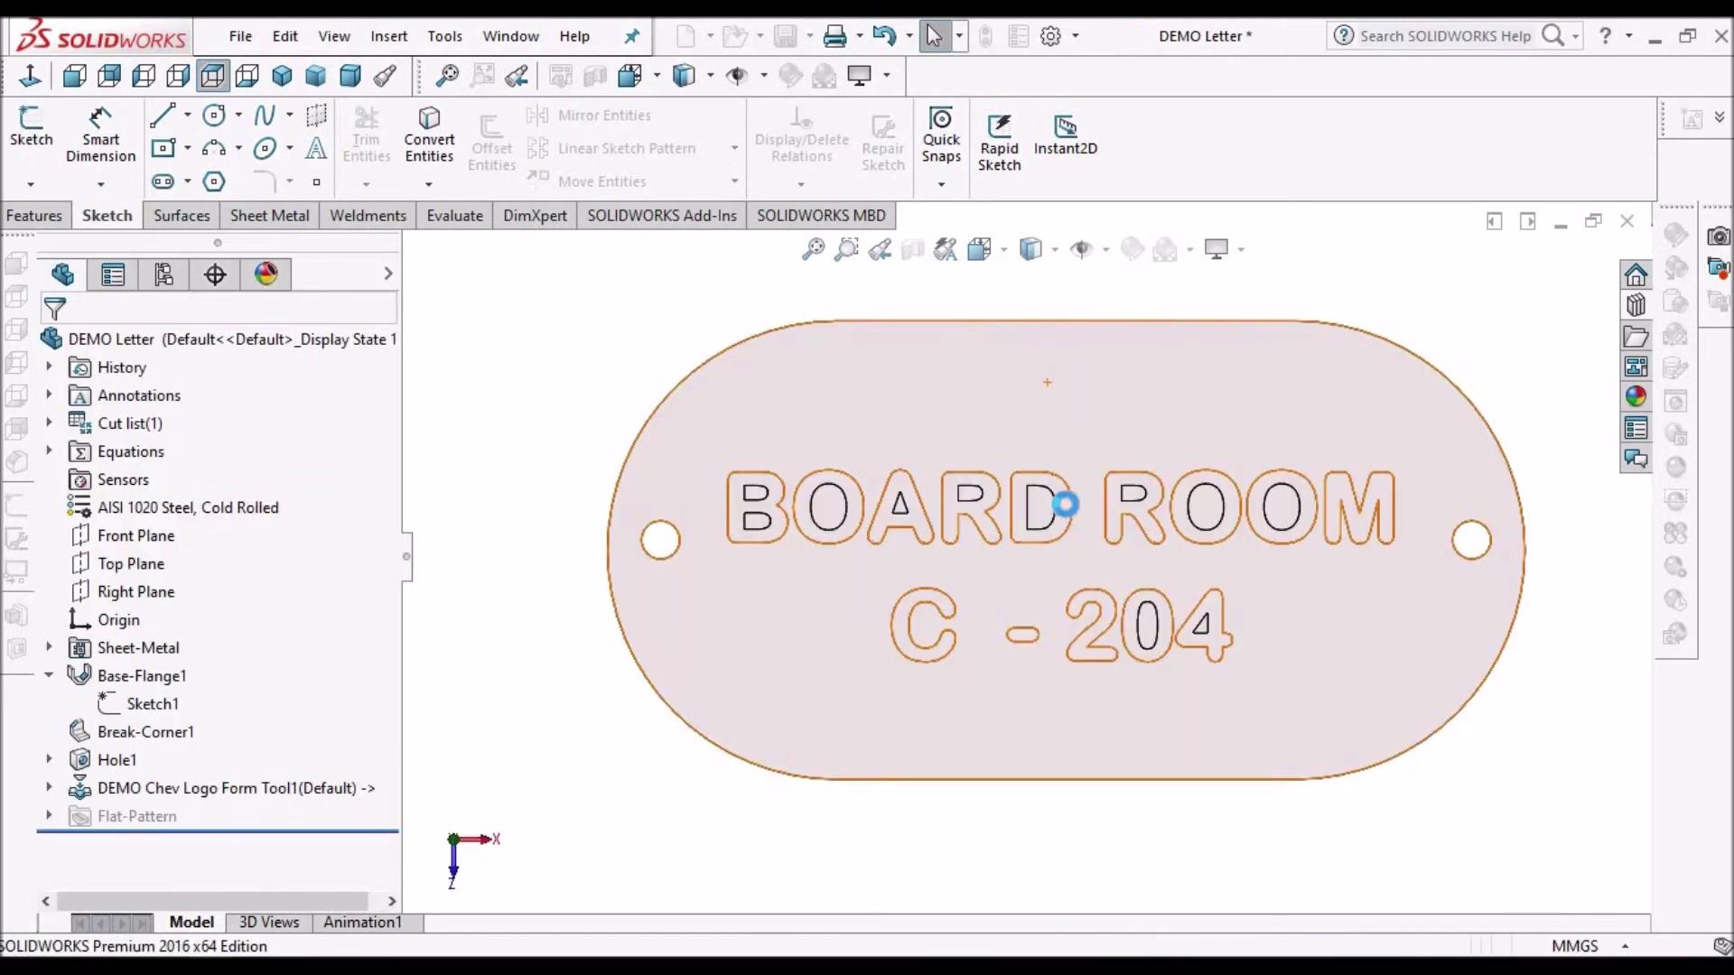
Examine the raised lettering on the nameplate's front face and the recessed letter walls on its back.
middle_drag(1176, 503, 1102, 537)
scroll(1102, 537, up, 1)
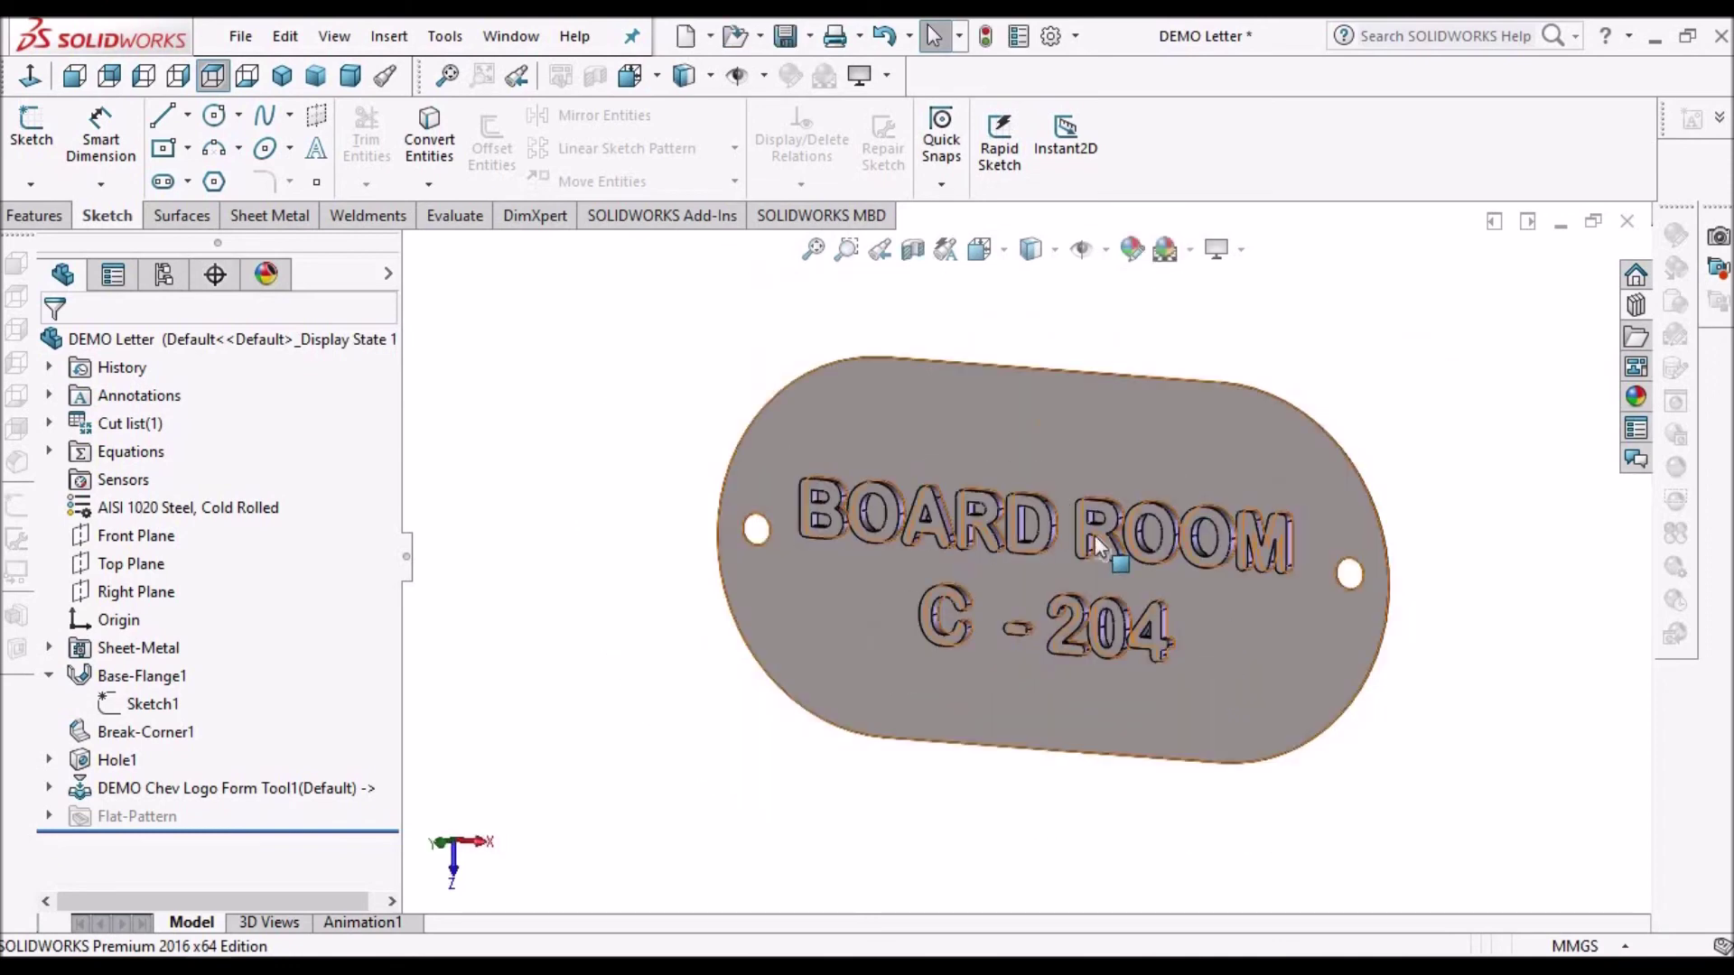
scroll(1084, 534, down, 1)
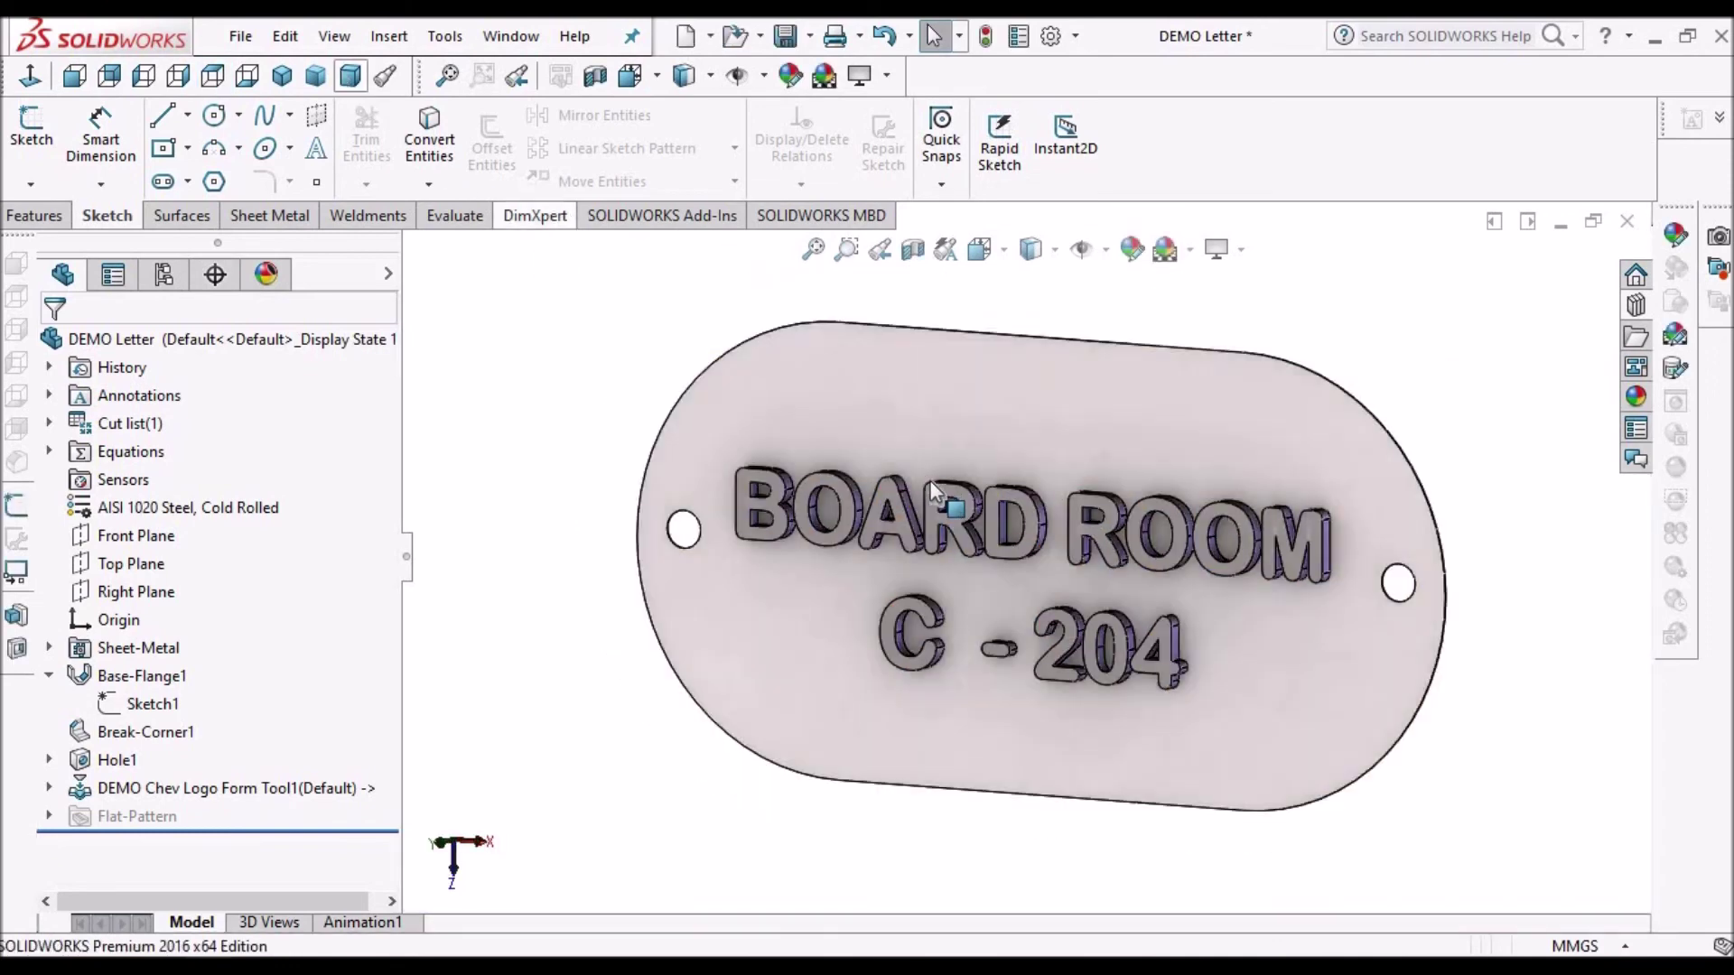
mouse_move(1119, 555)
middle_down()
mouse_move(1166, 580)
mouse_move(1124, 609)
mouse_move(1161, 622)
mouse_move(917, 643)
middle_up()
scroll(1159, 621, up, 2)
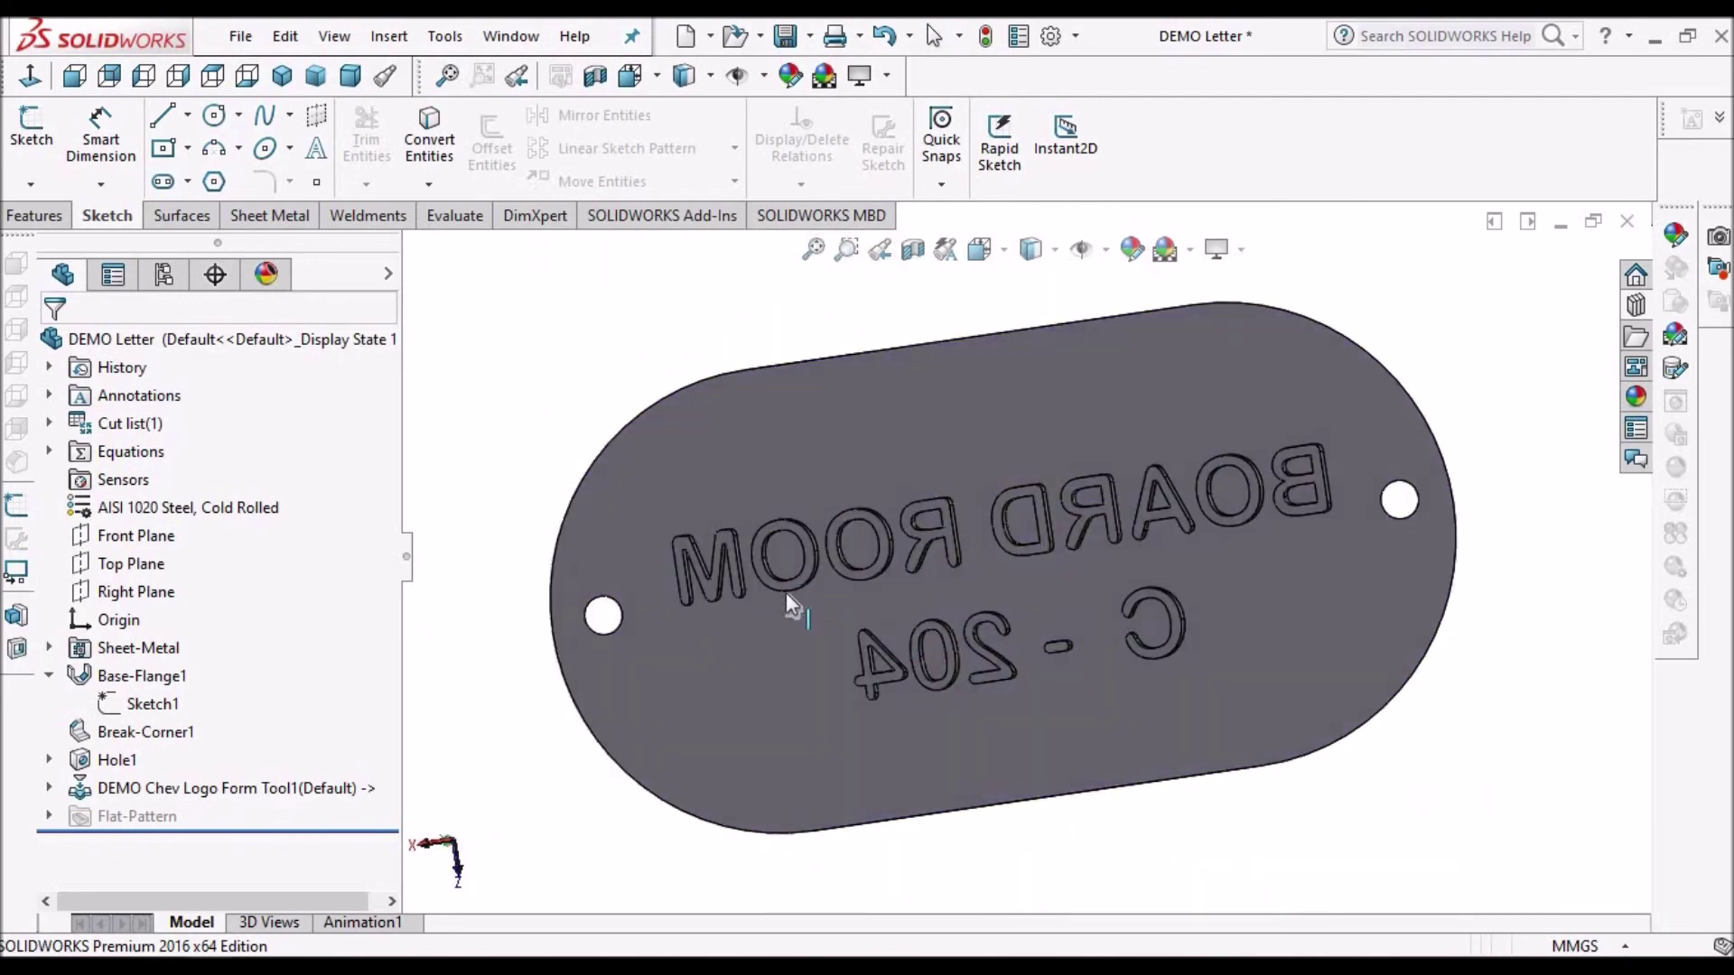
scroll(870, 600, down, 6)
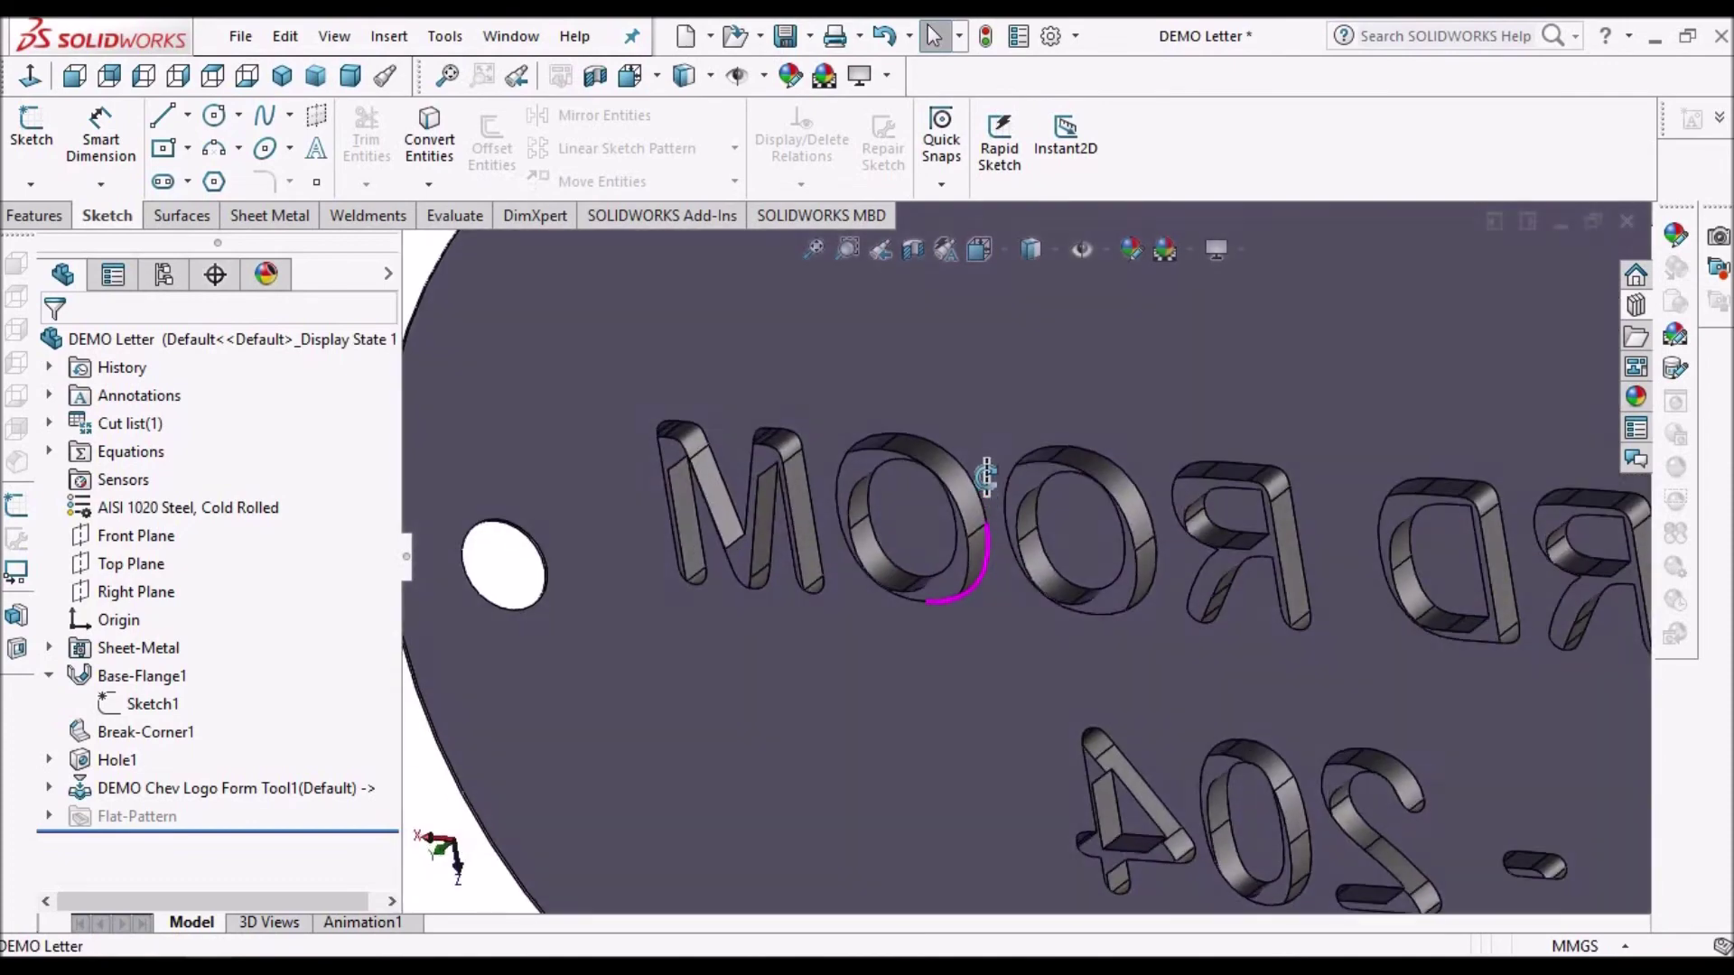
middle_drag(986, 477, 1210, 745)
scroll(824, 554, up, 5)
middle_drag(825, 550, 894, 531)
scroll(913, 572, down, 4)
scroll(913, 572, down, 2)
scroll(979, 596, up, 5)
scroll(980, 581, down, 2)
middle_drag(1015, 551, 1058, 578)
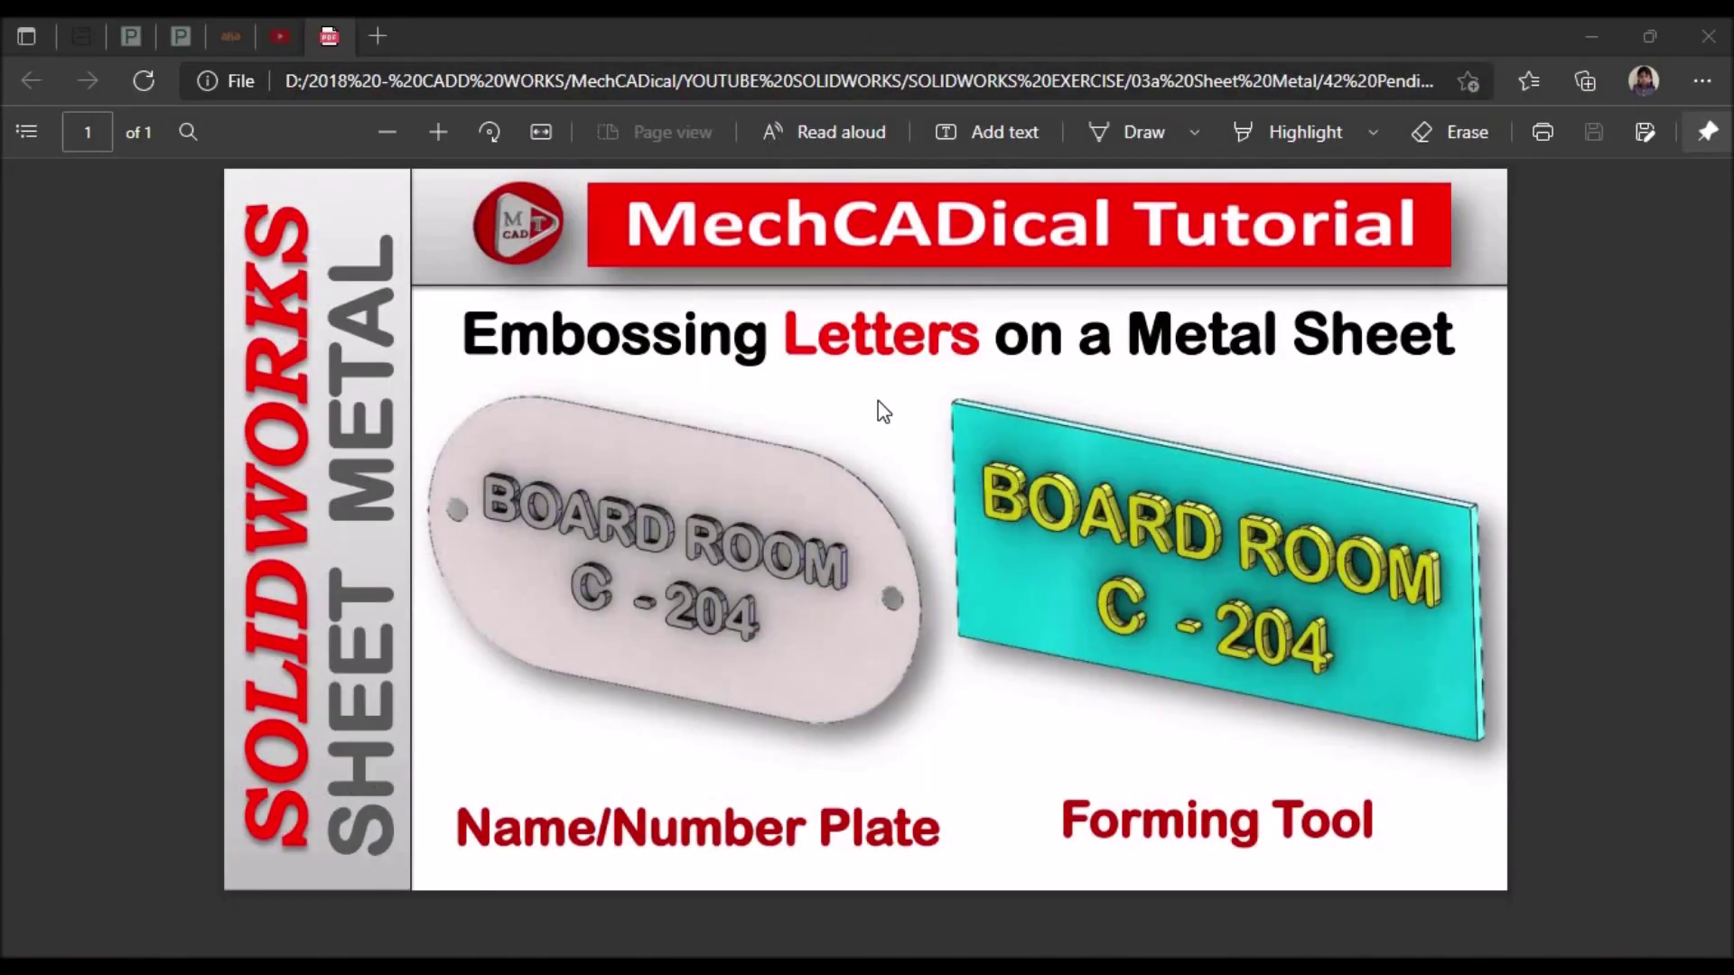